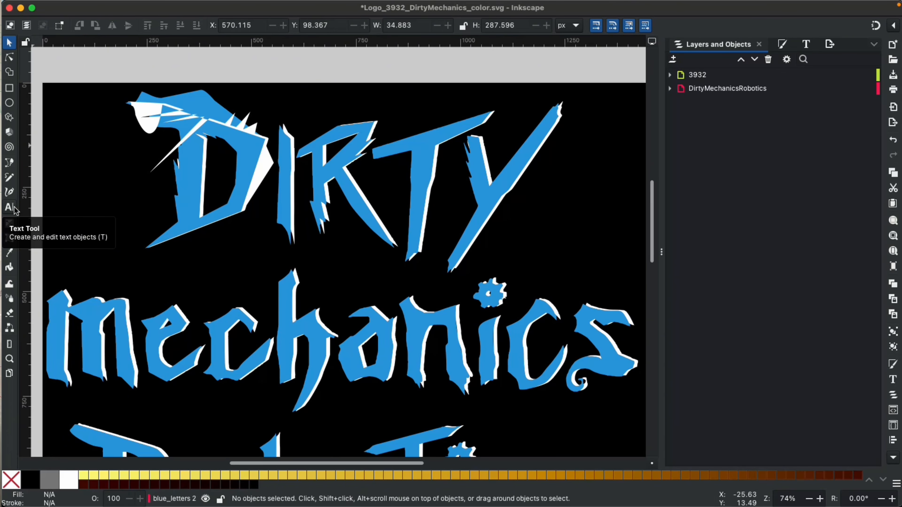
Start a new text object in the gap above the number 3932 with the Text tool at font size 144 pt.
scroll(107, 340, "down", 10)
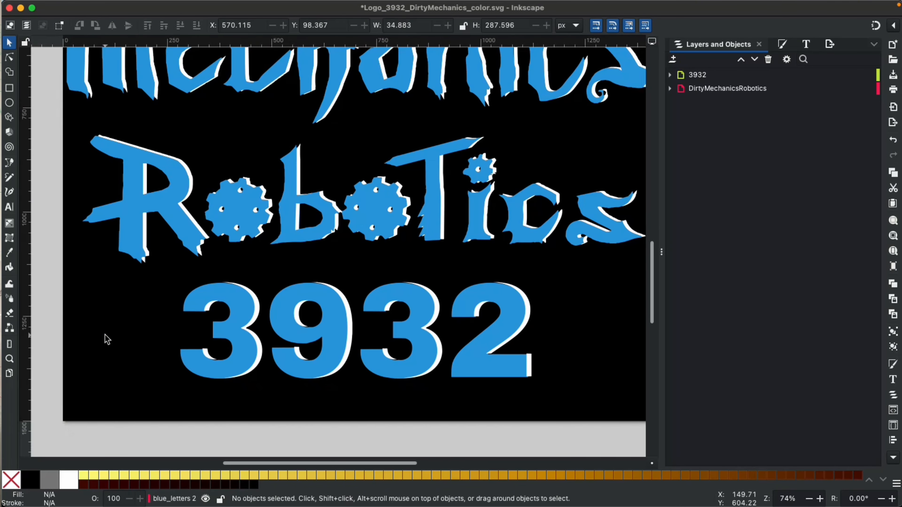
right_click(106, 339)
left_click(144, 238)
scroll(140, 287, "up", 4)
scroll(374, 253, "right", 6)
scroll(374, 254, "up", 2)
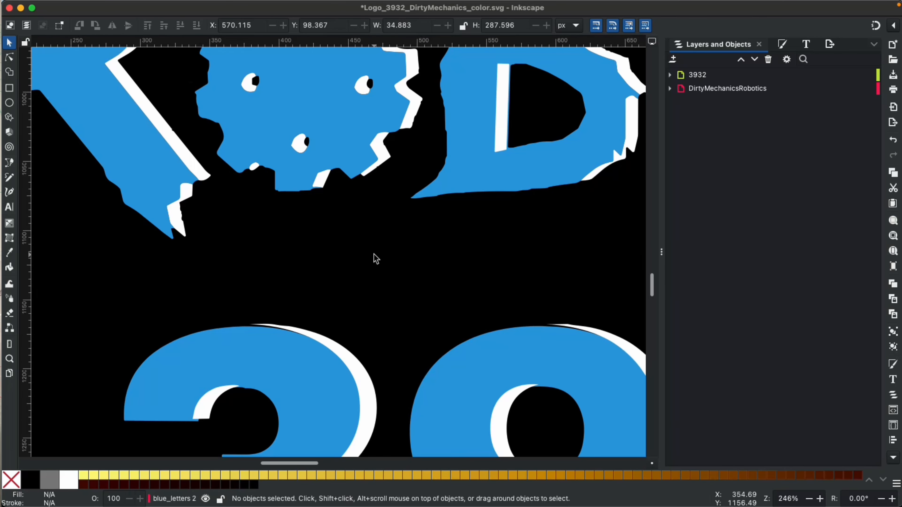
left_click(7, 211)
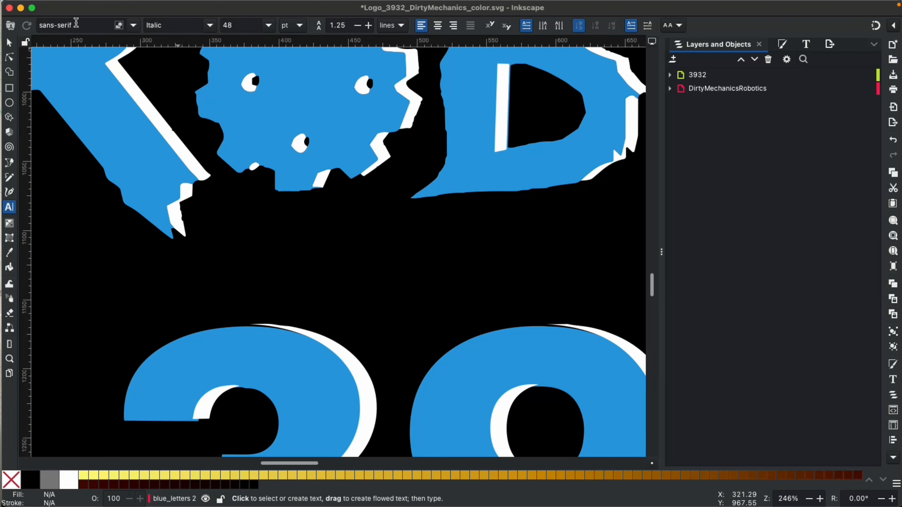
left_click(210, 24)
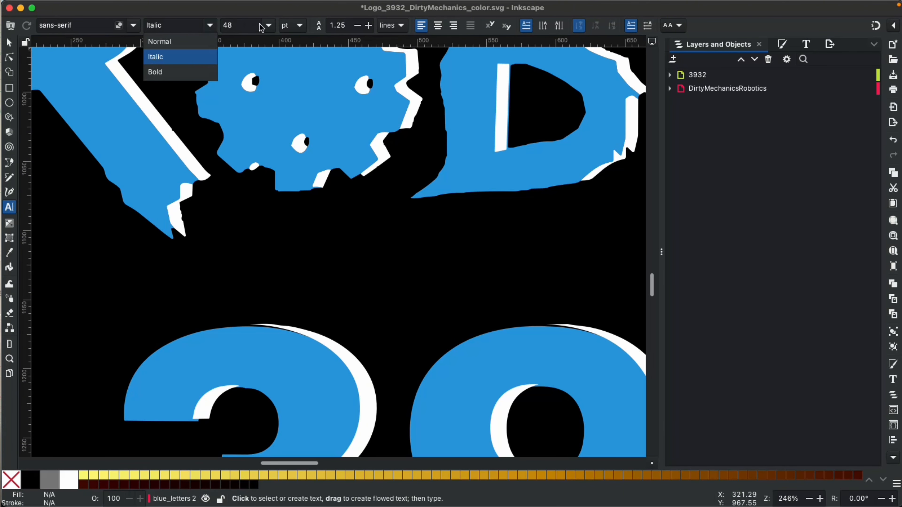
left_click(299, 29)
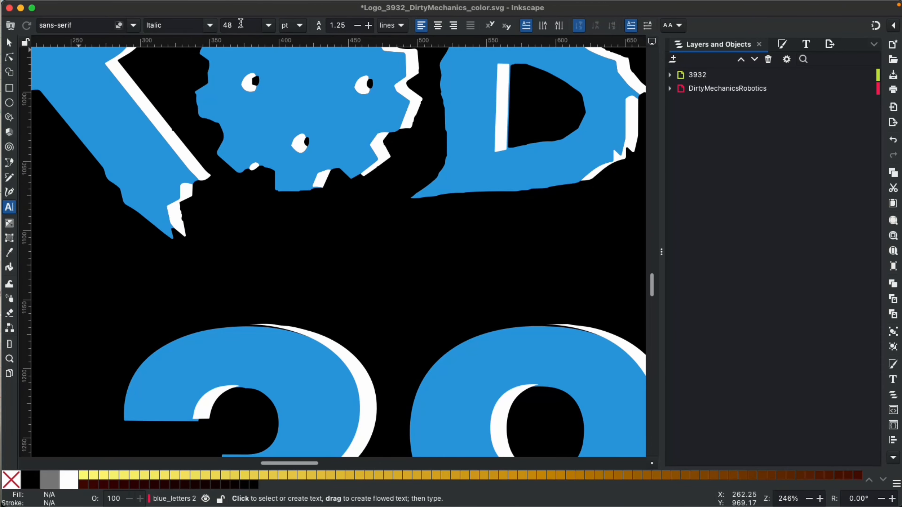
left_click(270, 26)
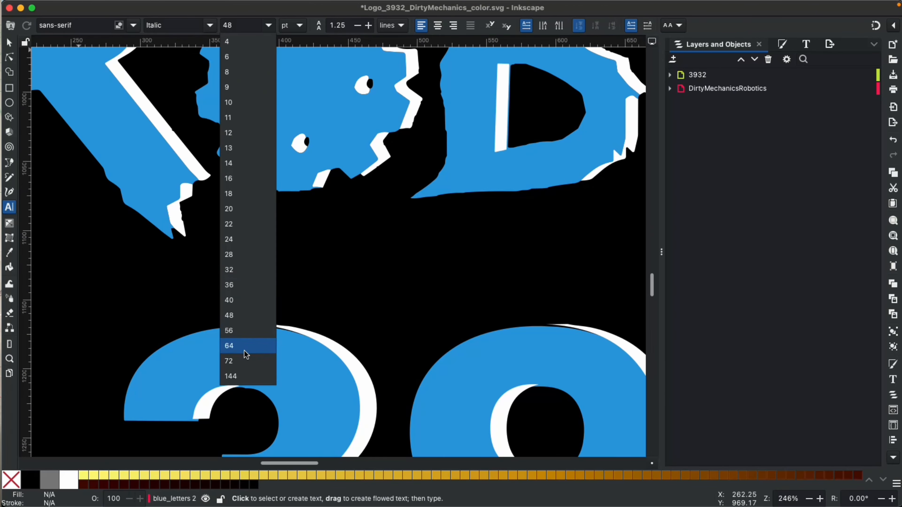
left_click(231, 376)
left_click(233, 265)
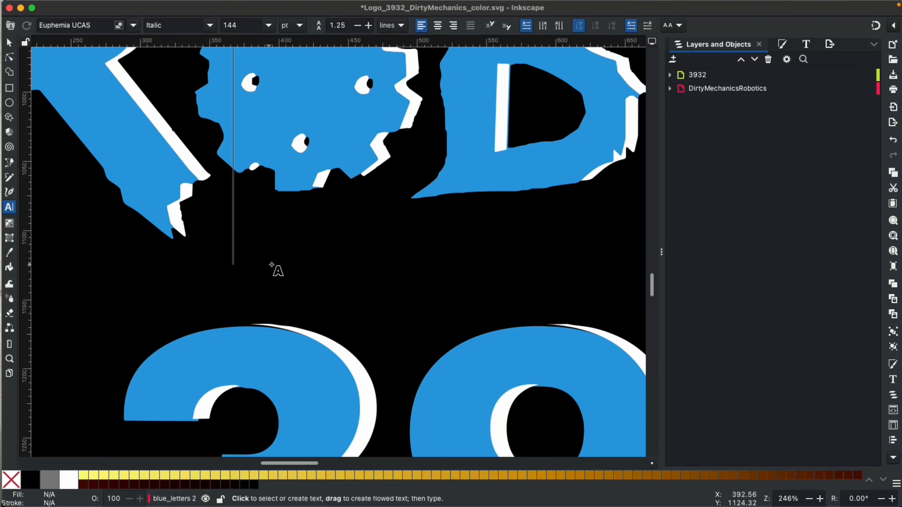
scroll(273, 258, "up", 4)
scroll(273, 259, "right", 1)
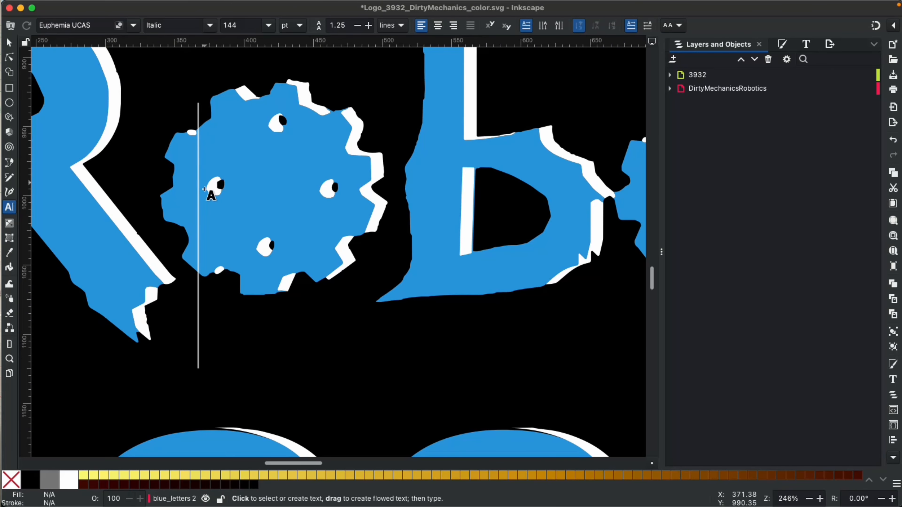
type("jdj")
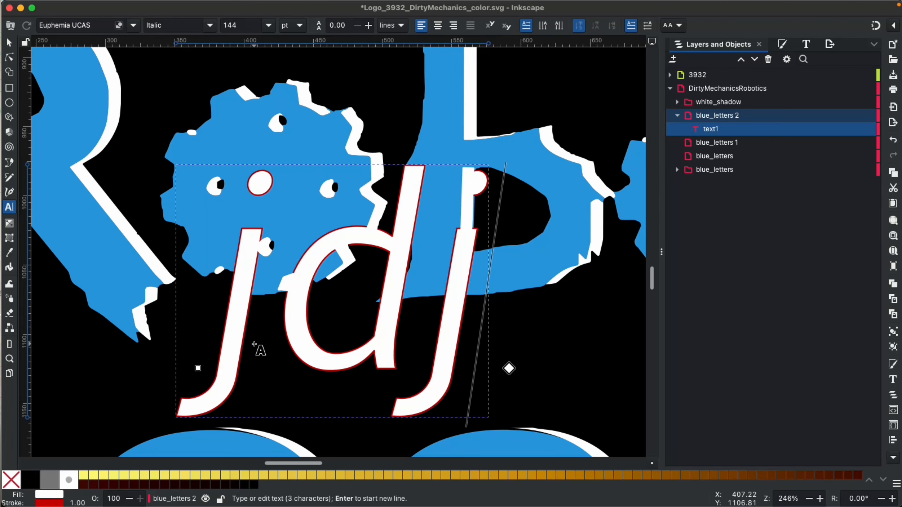
type("swltg")
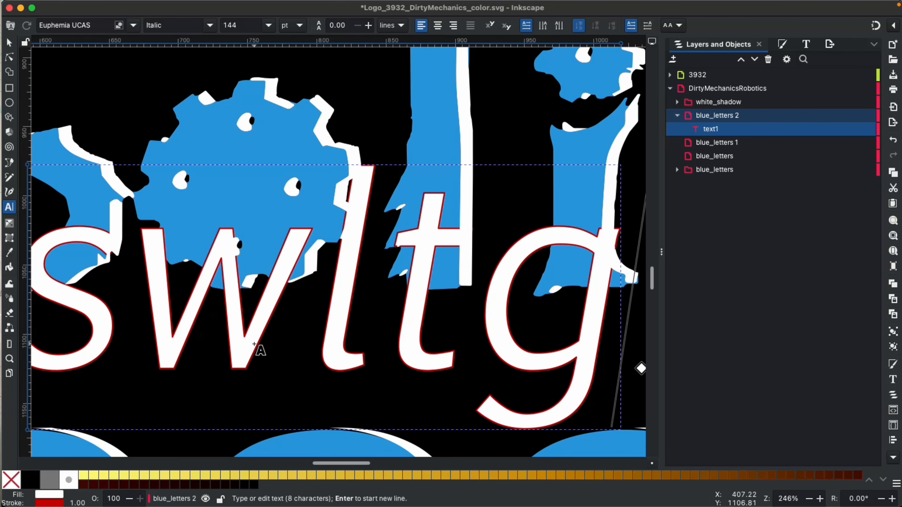
key("BackSpace")
key("BackSpace")
key("BackSpace")
key("BackSpace")
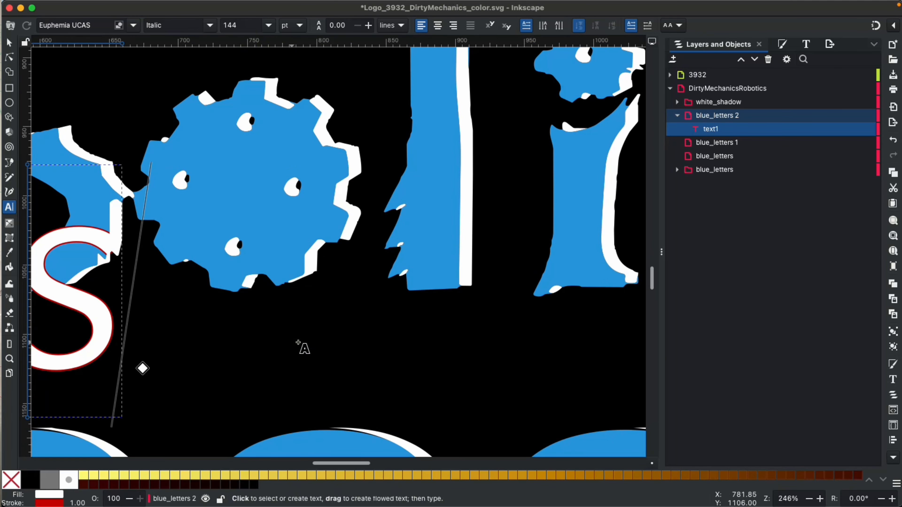
scroll(353, 340, "down", 10)
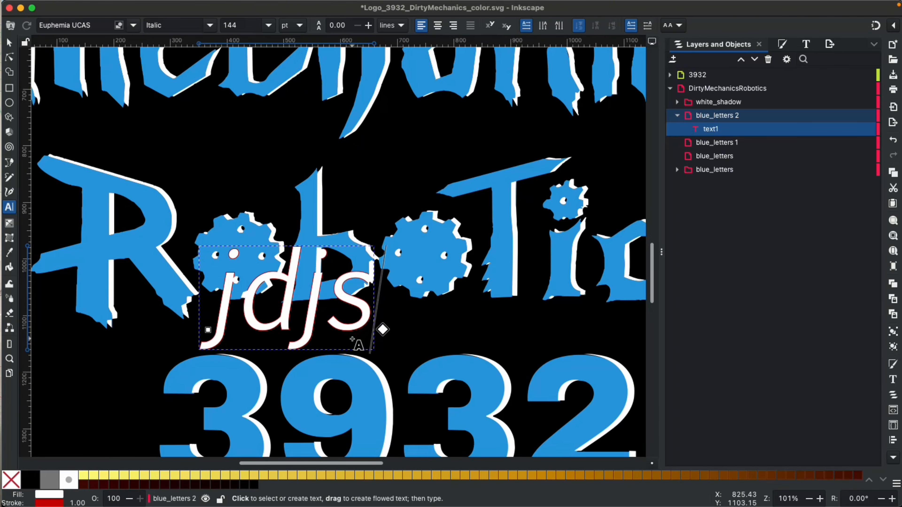
type("djfhskdjfkjhsdf")
key("BackSpace")
key("BackSpace")
key("BackSpace")
key("BackSpace")
key("BackSpace")
key("BackSpace")
key("BackSpace")
key("BackSpace")
key("BackSpace")
key("BackSpace")
key("BackSpace")
key("BackSpace")
key("BackSpace")
key("BackSpace")
key("BackSpace")
key("BackSpace")
key("BackSpace")
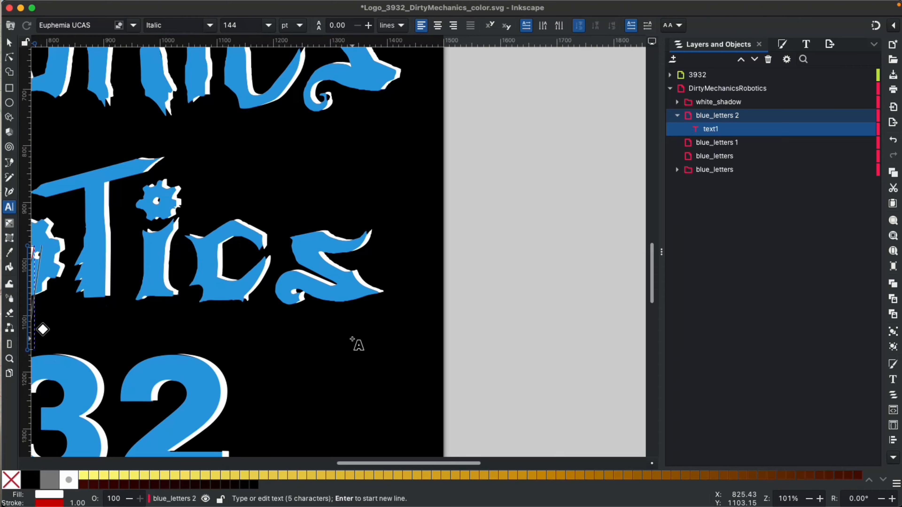
key("BackSpace")
key("BackSpace")
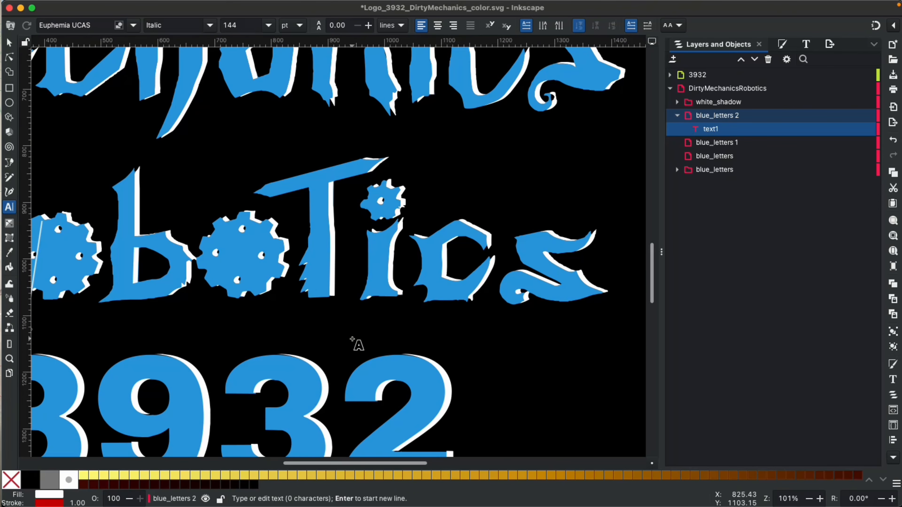
Write "Robots are FUN!" in the new text object and set its font size to 60 pt.
type("Robot")
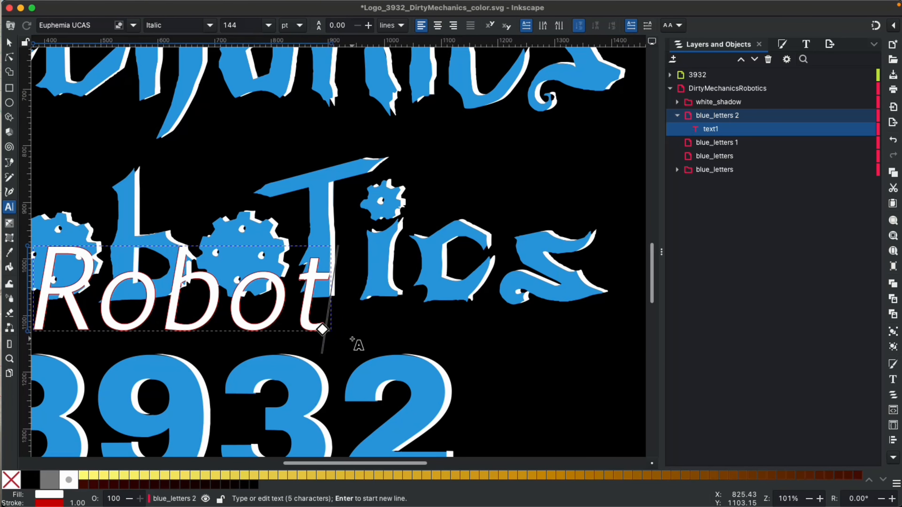
type("s are FUN!")
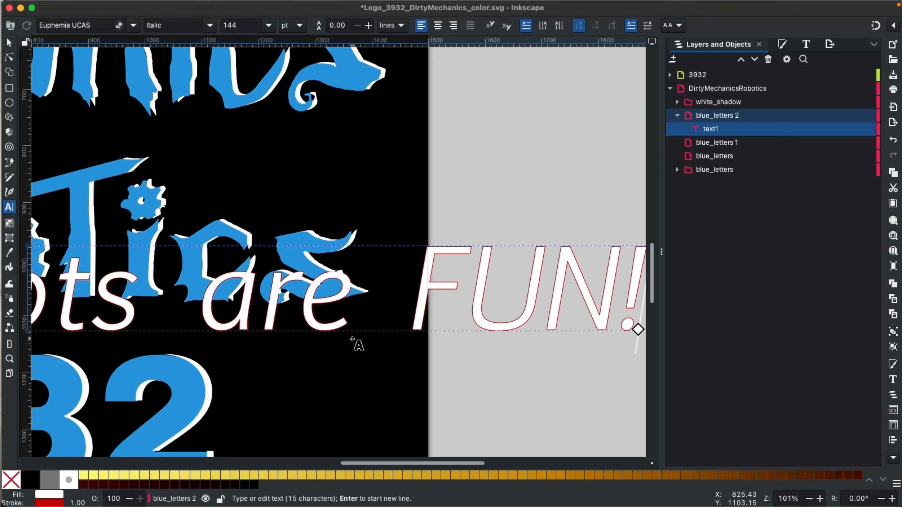
key("super+a")
double_click(249, 23)
type("1")
type("0")
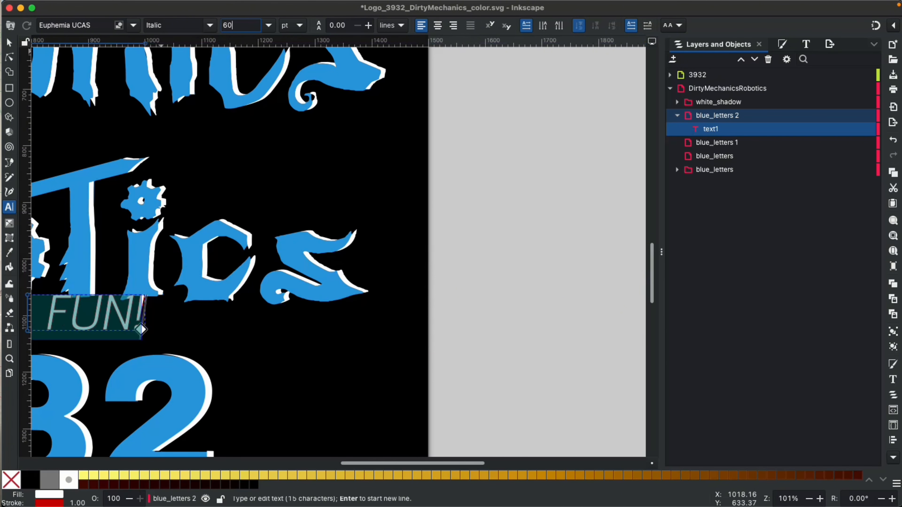
scroll(170, 212, "left", 10)
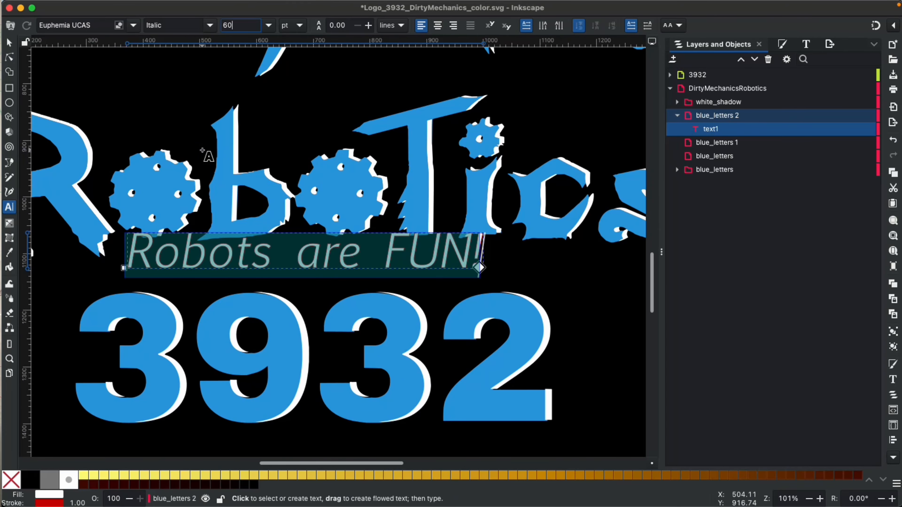
scroll(208, 151, "up", 2)
scroll(207, 151, "down", 4)
scroll(207, 151, "left", 2)
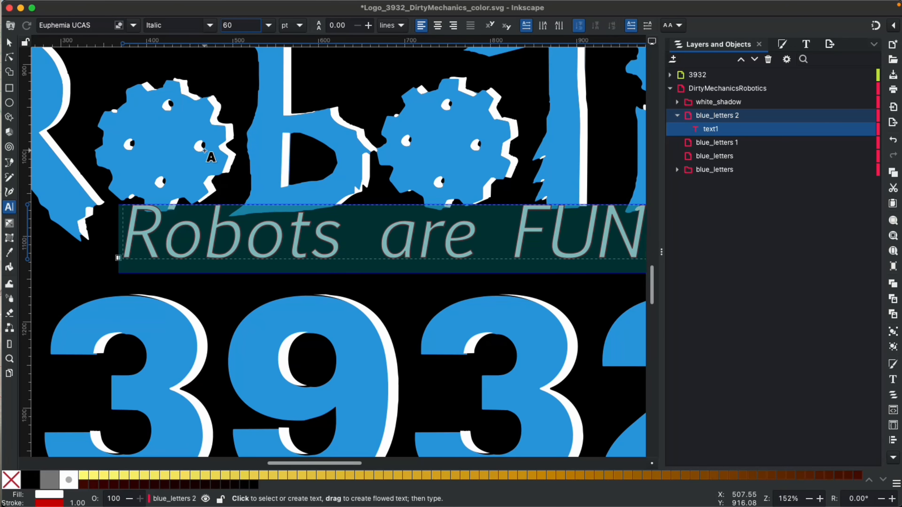
left_click(99, 262)
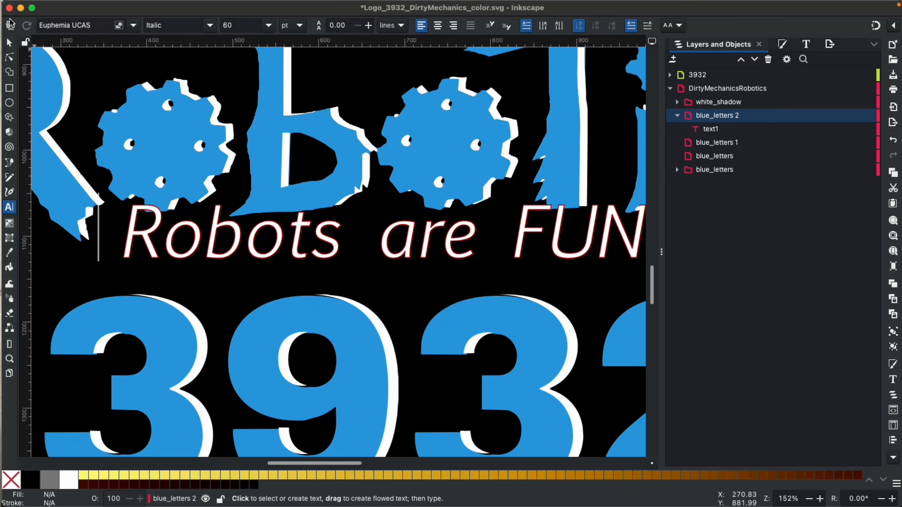
Move the "Robots are FUN!" text just above the 3932 digits, to about X 288, Y 1103 px.
left_click(10, 43)
left_click(145, 242)
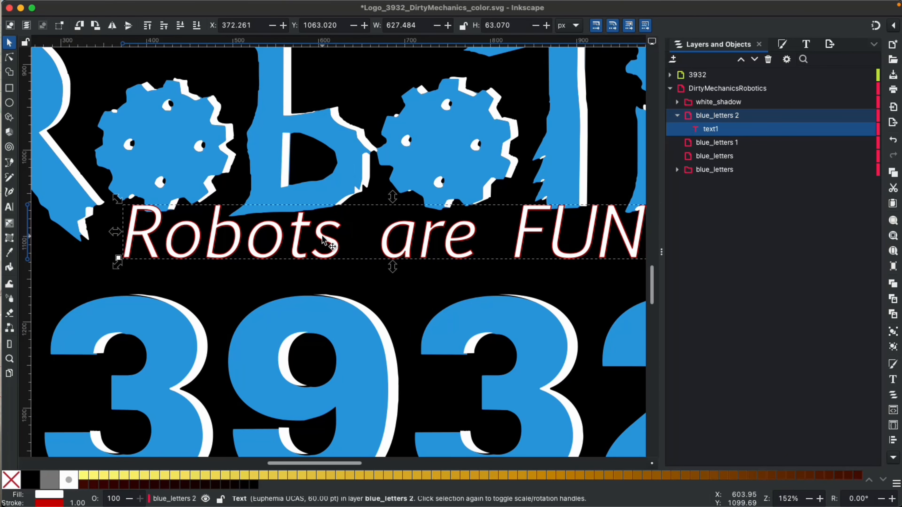
left_click_drag(327, 251, 271, 225)
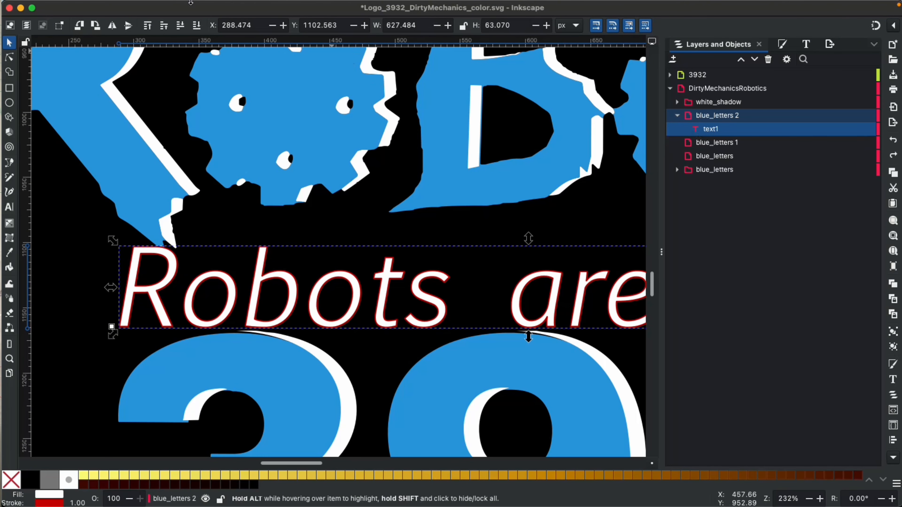
Convert the "Robots are FUN!" text to a path and deselect it.
mouse_move(192, 5)
left_click(226, 6)
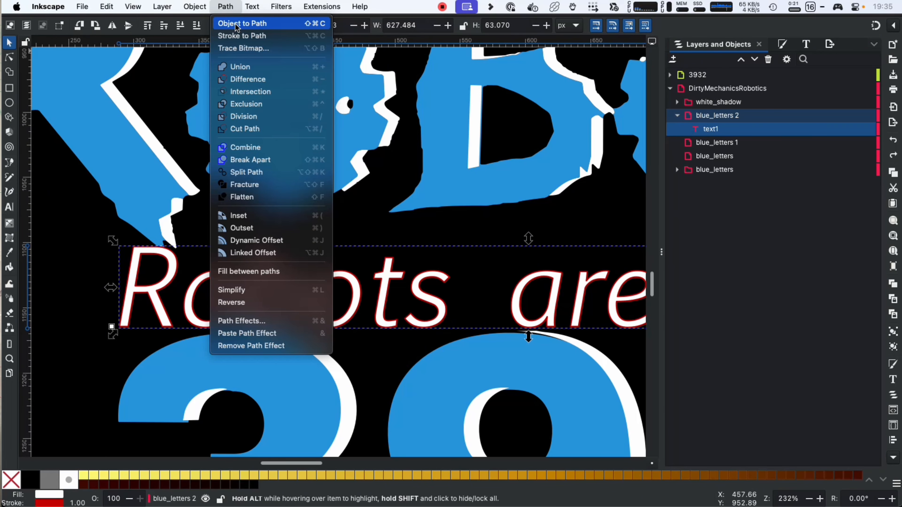
left_click(235, 23)
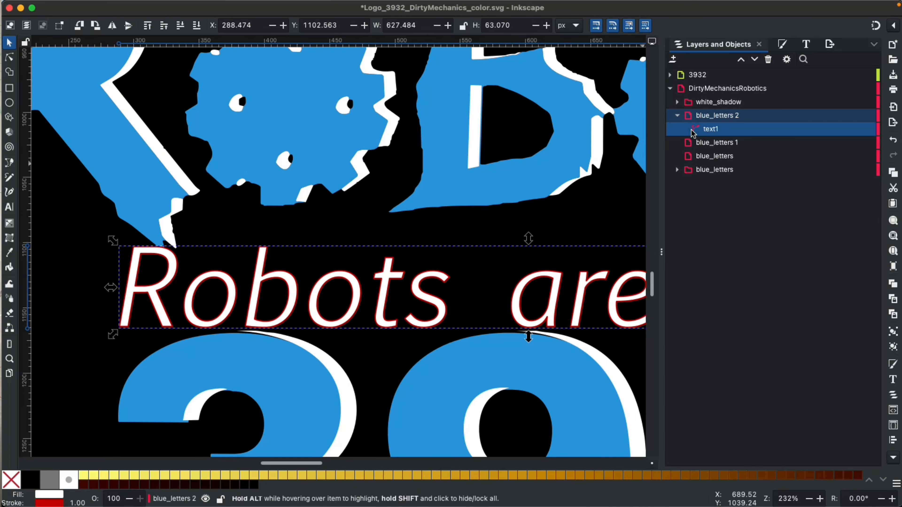
left_click(87, 298)
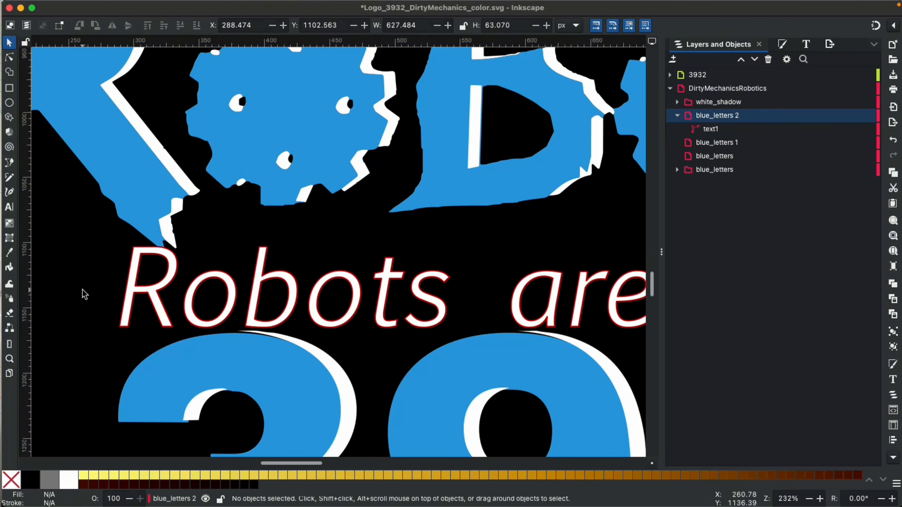
Reshape the R of "Robots" by pulling its upper inner node down and two outer bowl nodes out into spikes reaching about X 350 and 361 px.
left_click(128, 285)
double_click(129, 284)
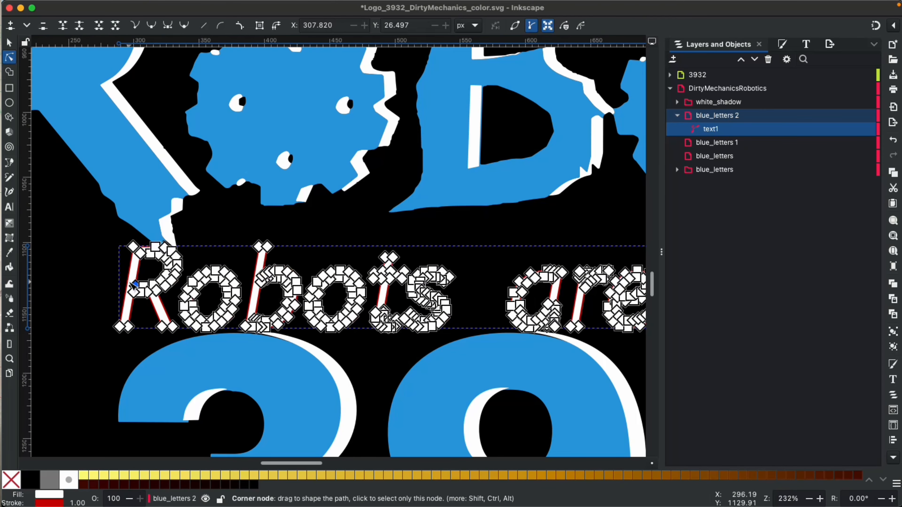
scroll(147, 271, "up", 5)
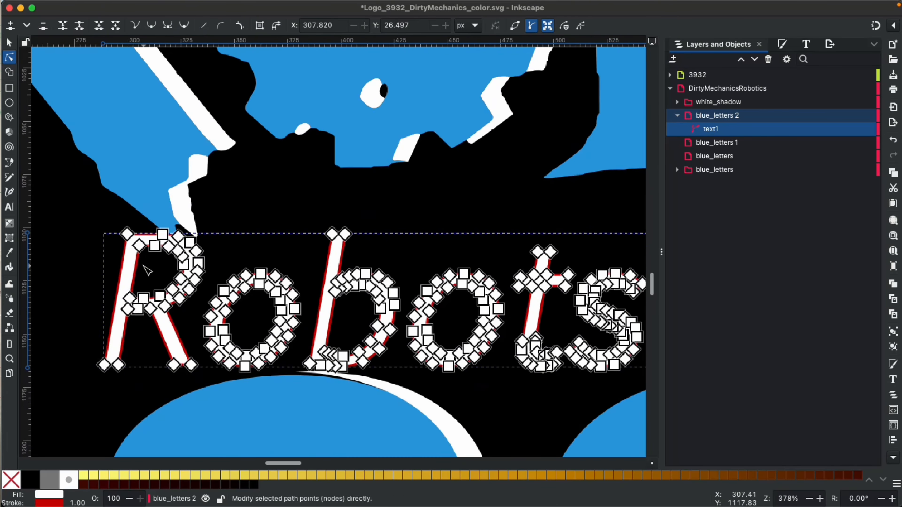
left_click(181, 200)
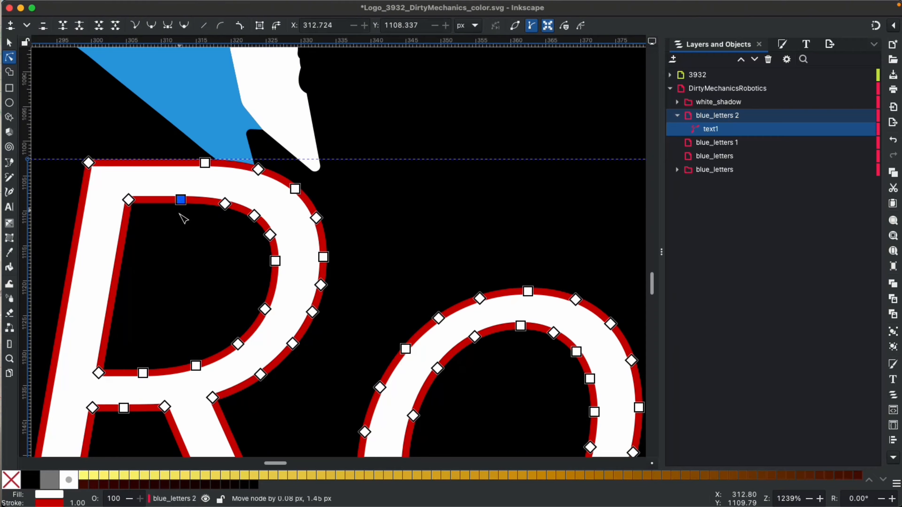
left_click_drag(181, 200, 182, 282)
left_click_drag(298, 195, 444, 153)
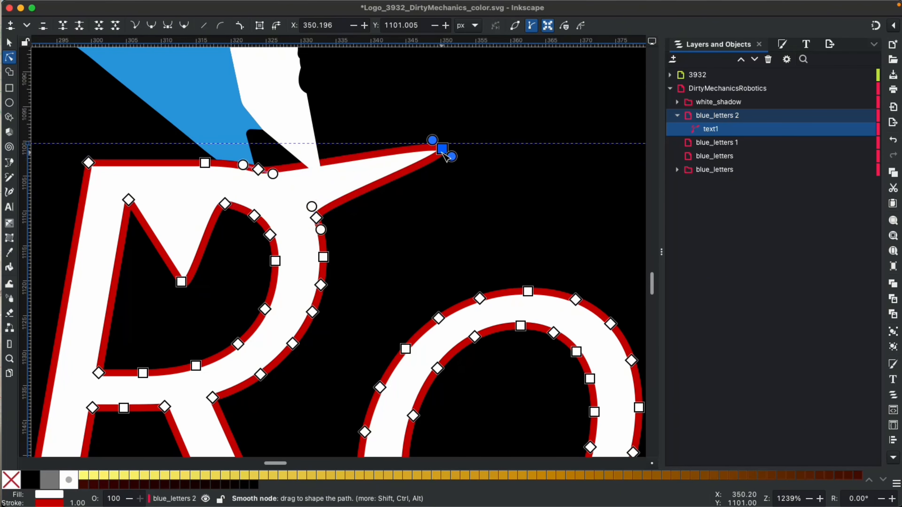
left_click_drag(323, 257, 520, 245)
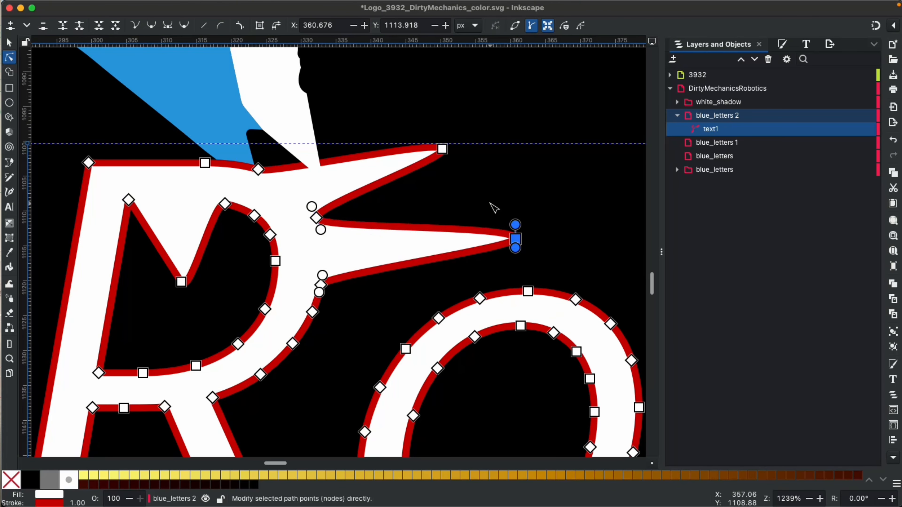
scroll(491, 206, "down", 5)
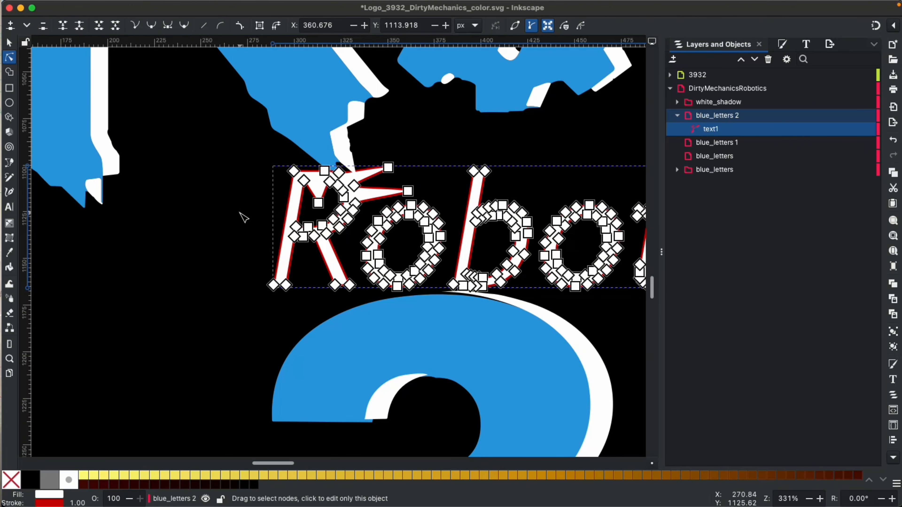
left_click(242, 211)
scroll(243, 217, "right", 1)
scroll(244, 217, "right", 3)
scroll(243, 217, "up", 1)
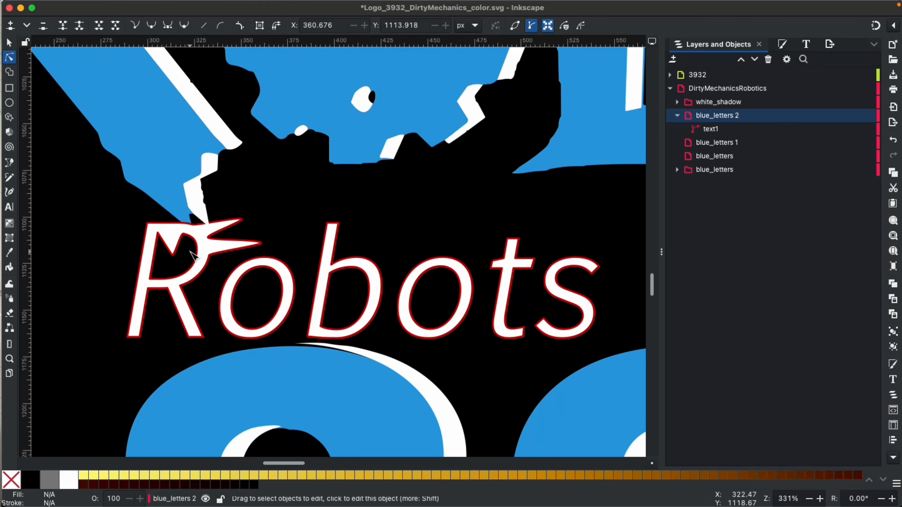
left_click(245, 277)
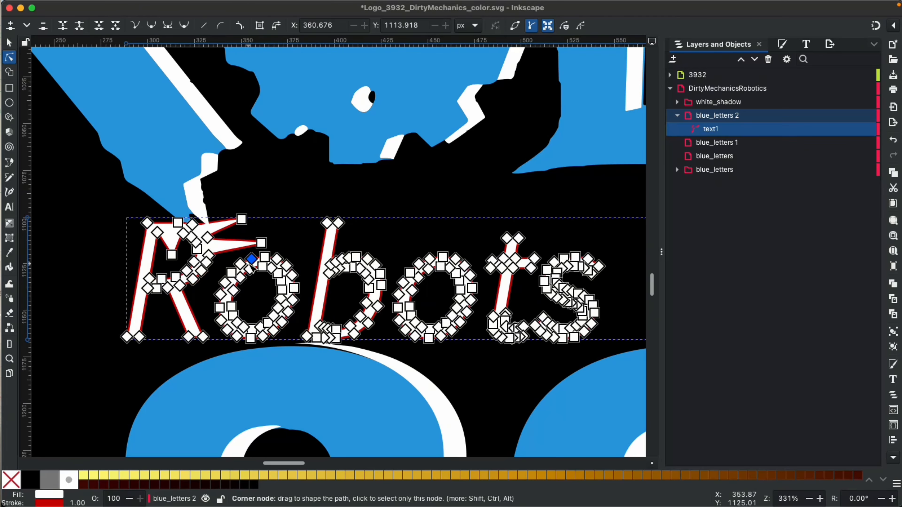
left_click(195, 7)
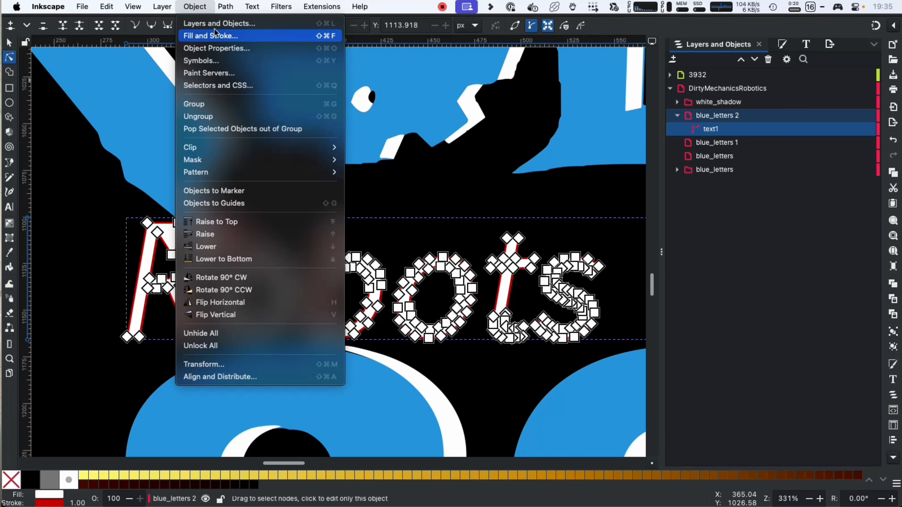
mouse_move(263, 4)
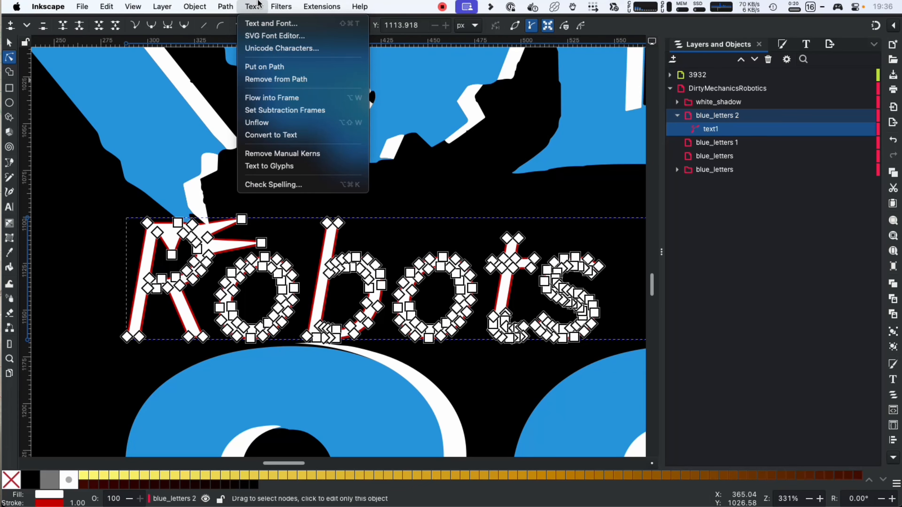
Undo the R's node edits and the path conversion of "Robots are FUN!", and select all of its characters as editable text.
left_click(263, 137)
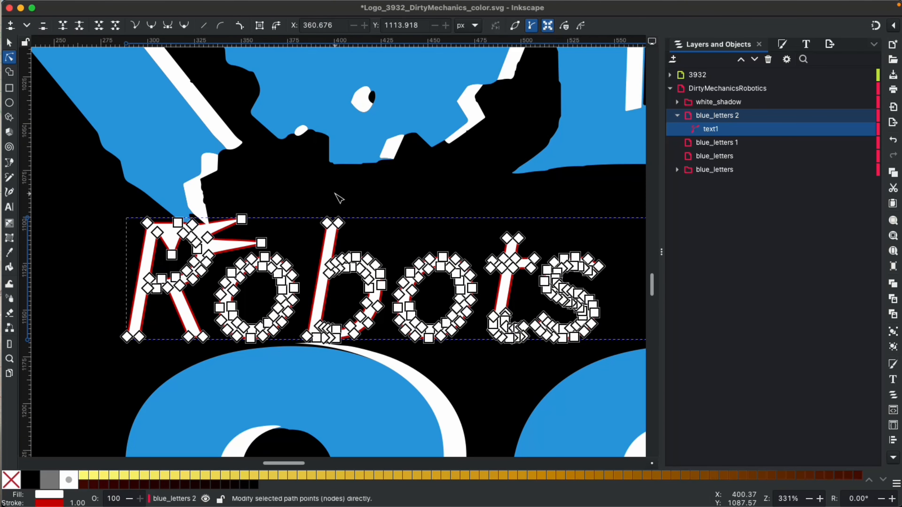
key("Escape")
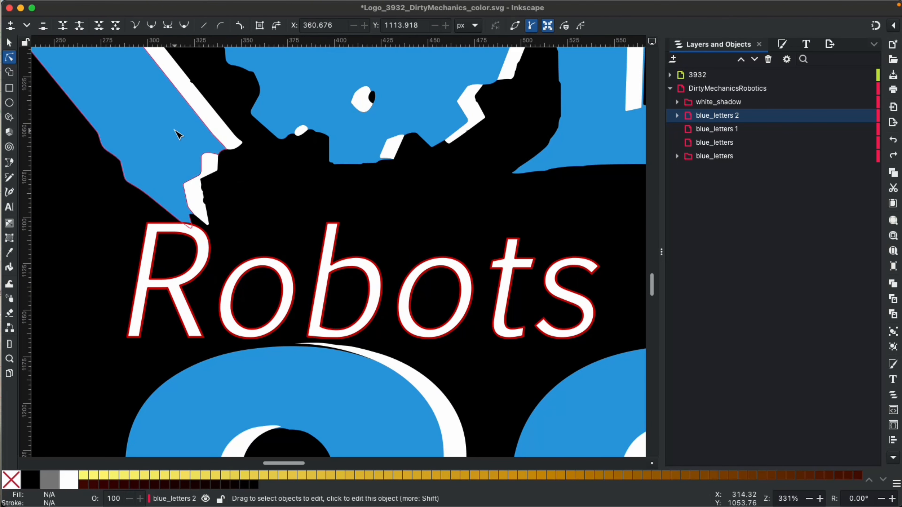
scroll(179, 136, "left", 5)
scroll(179, 135, "up", 3)
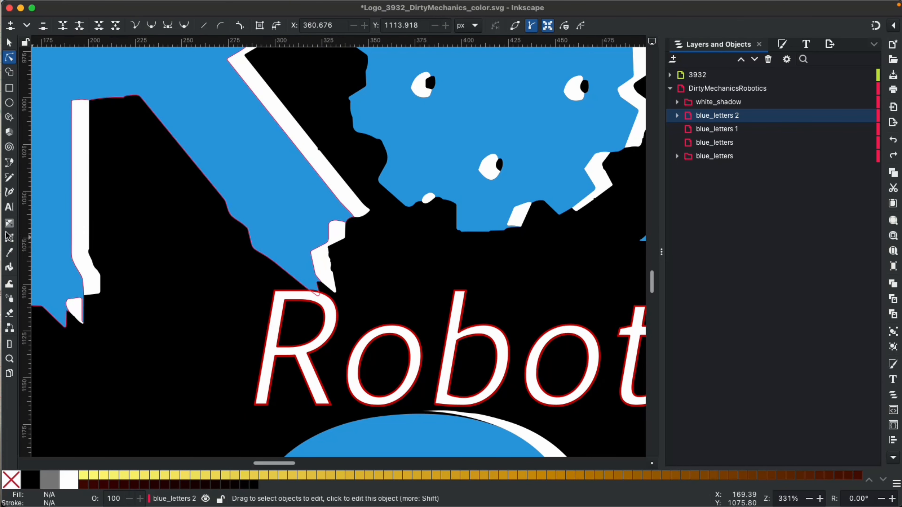
left_click(9, 206)
triple_click(304, 325)
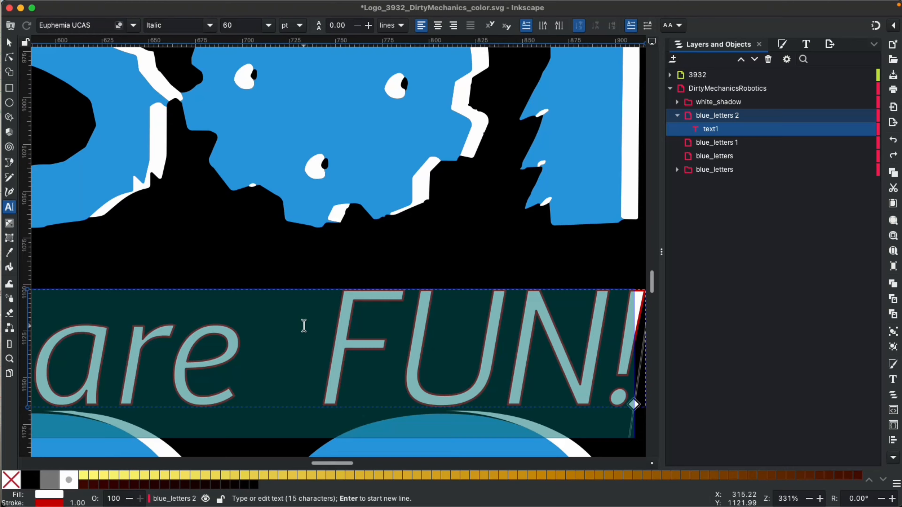
Try to put the "Robots are FUN!" text on a path and deselect the text.
left_click(228, 7)
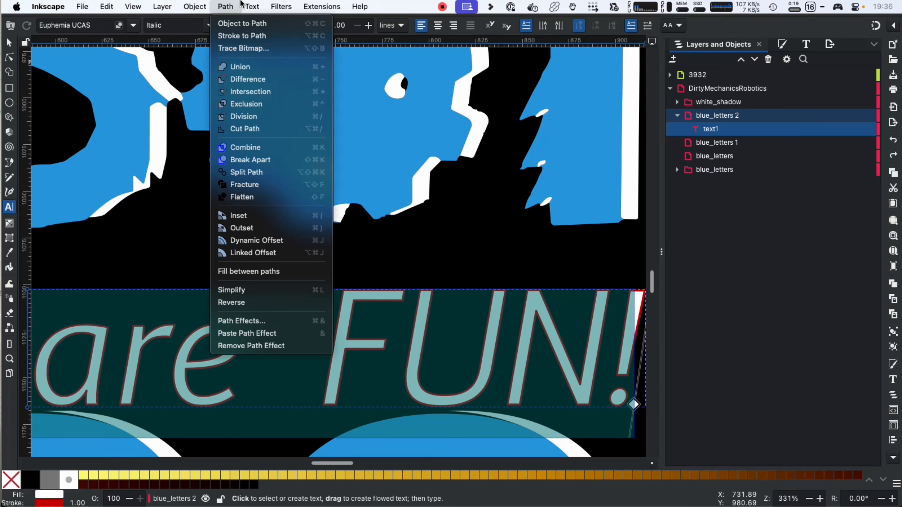
mouse_move(252, 6)
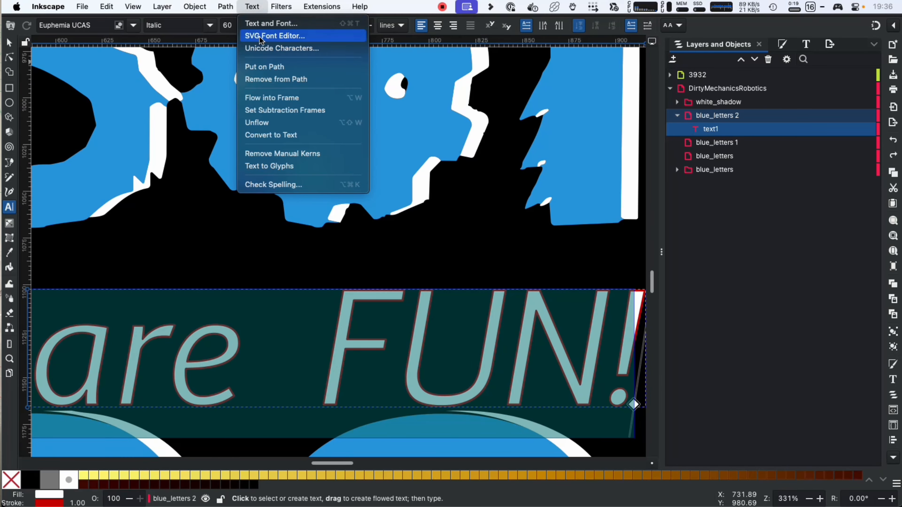
left_click(266, 67)
scroll(299, 225, "left", 5)
scroll(299, 224, "down", 2)
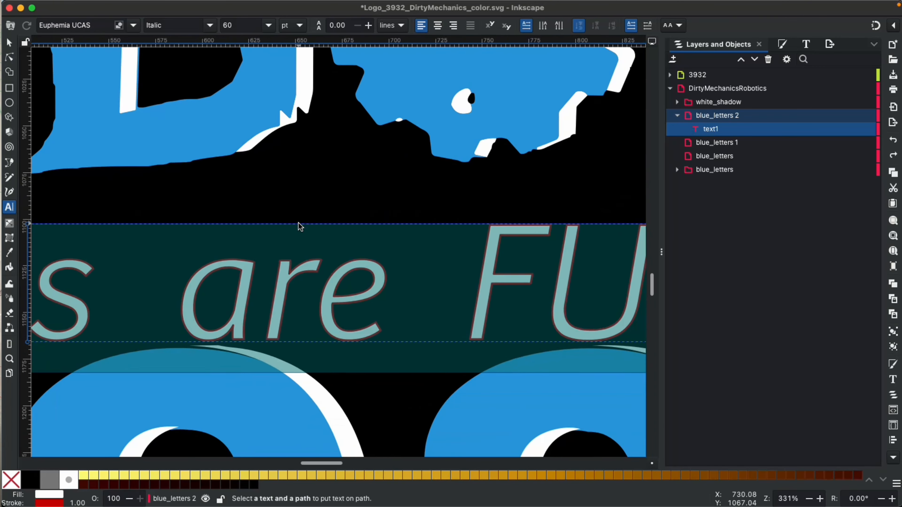
scroll(300, 226, "left", 3)
scroll(300, 227, "down", 1)
left_click(287, 199)
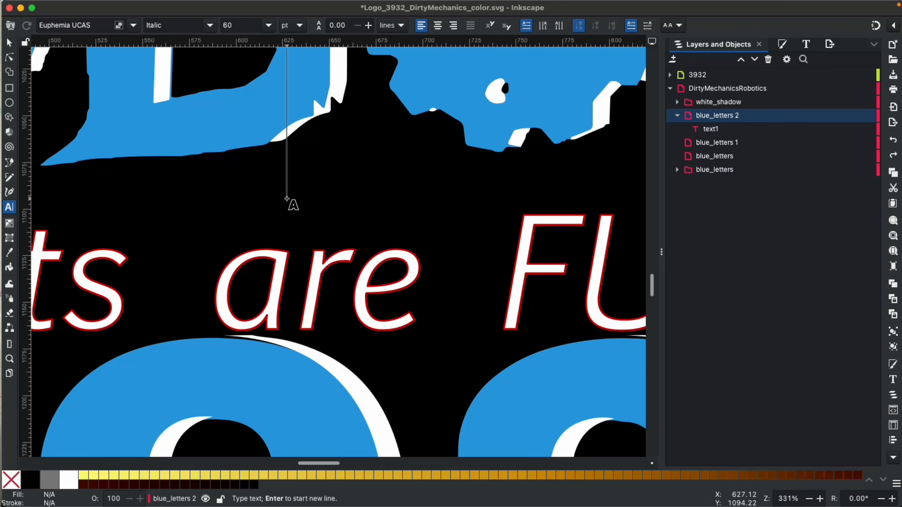
Move the "Robots are FUN!" text up between Robotics and 3932, to about X 401, Y 1075 px.
left_click(9, 42)
scroll(279, 170, "down", 1)
scroll(279, 170, "down", 7)
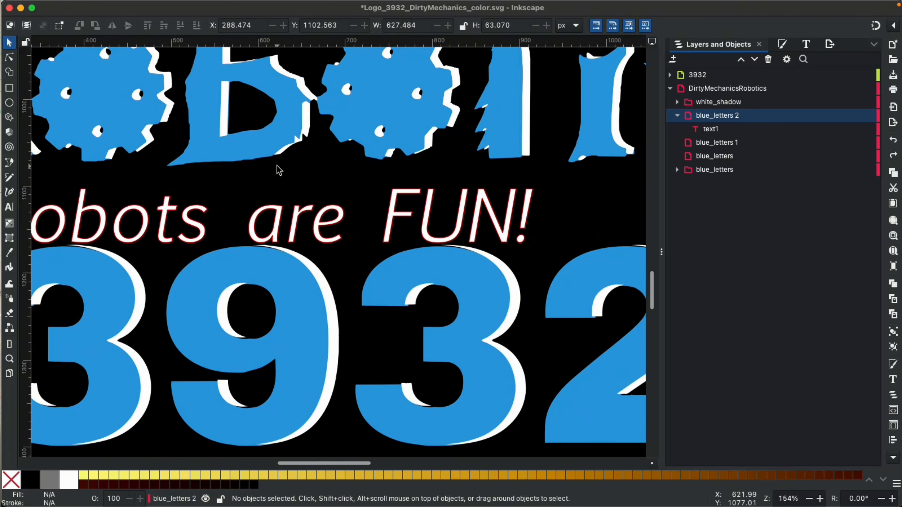
left_click_drag(265, 224, 363, 196)
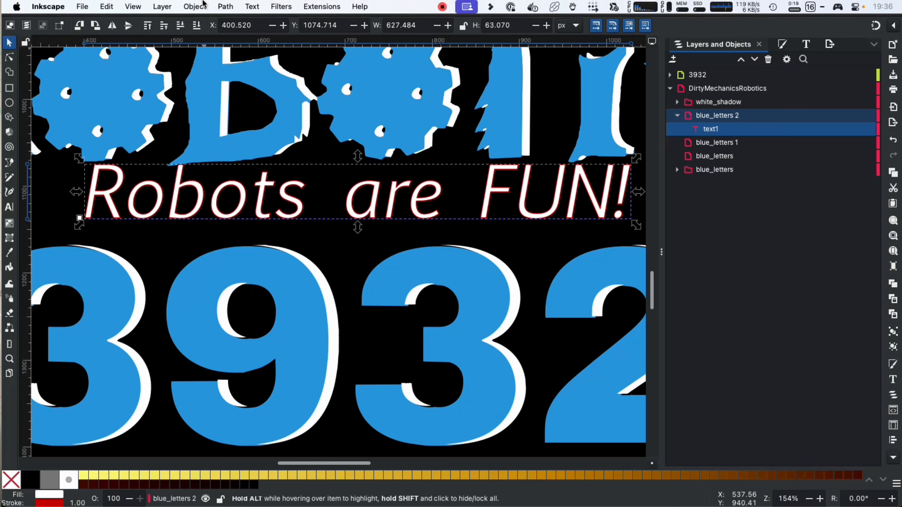
Convert the "Robots are FUN!" text to a path and display its nodes for editing.
left_click(195, 6)
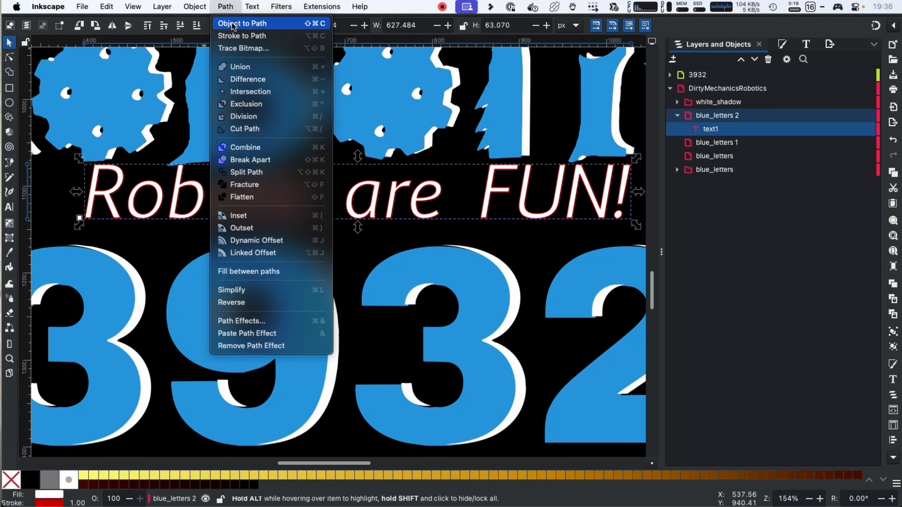
left_click(233, 25)
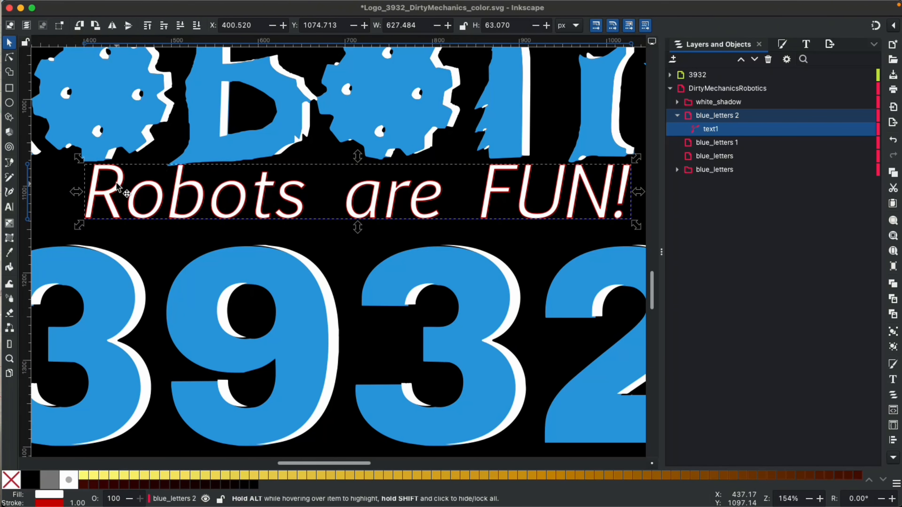
key("n")
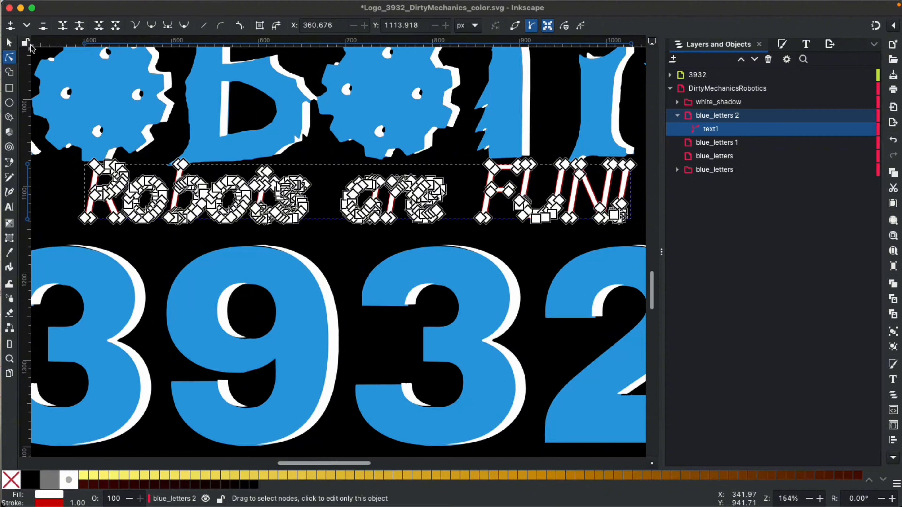
left_click(10, 43)
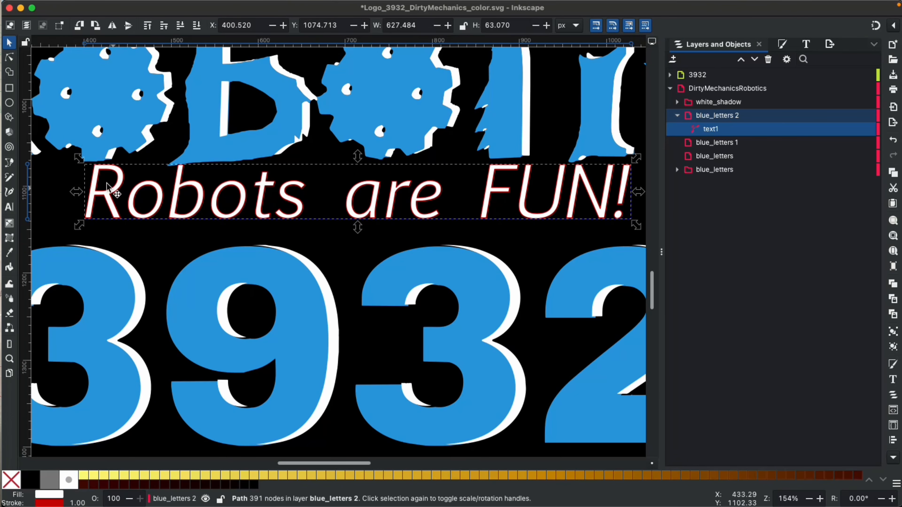
left_click(10, 58)
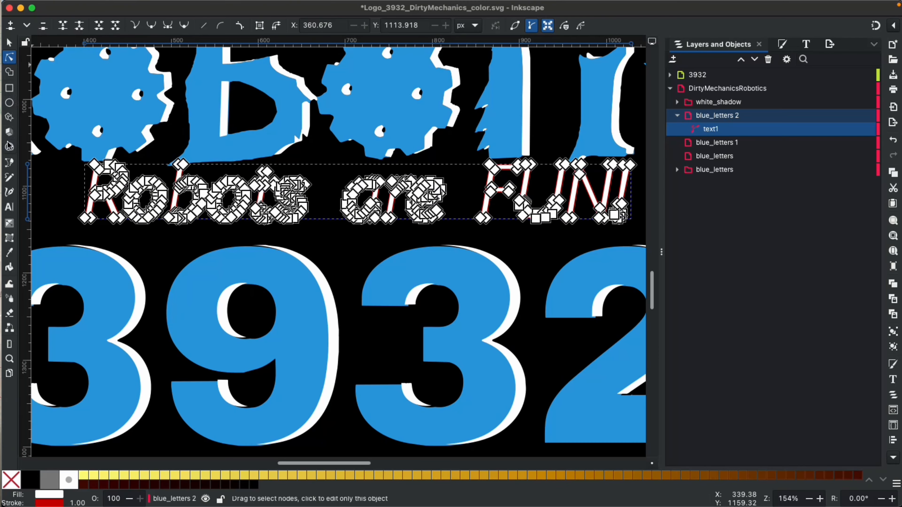
Draw a rectangle about 194 by 151 px over "Robots" and an overlapping ellipse with radii of about 132 and 104 px.
left_click(11, 71)
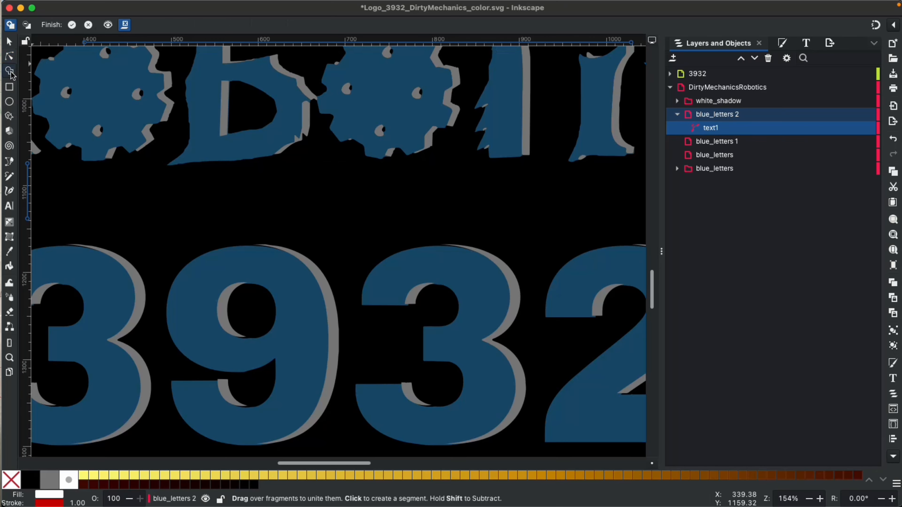
left_click(10, 87)
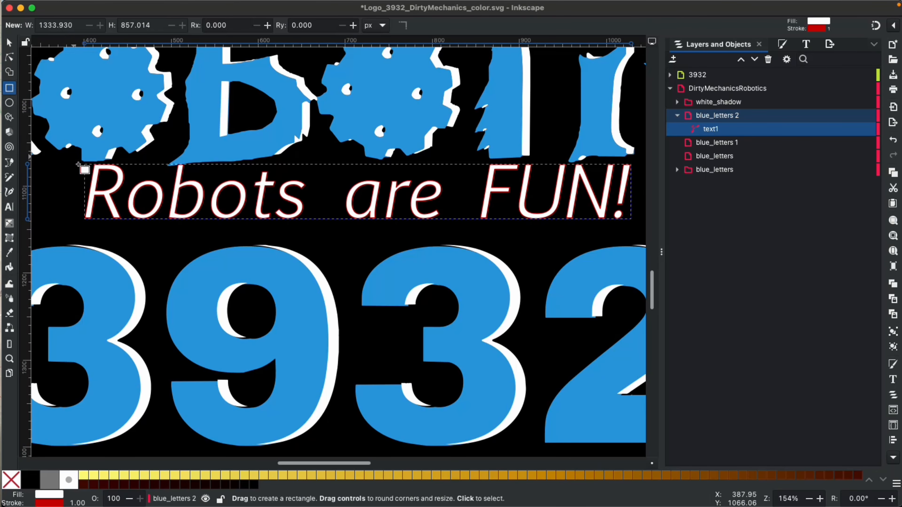
left_click_drag(54, 167, 221, 298)
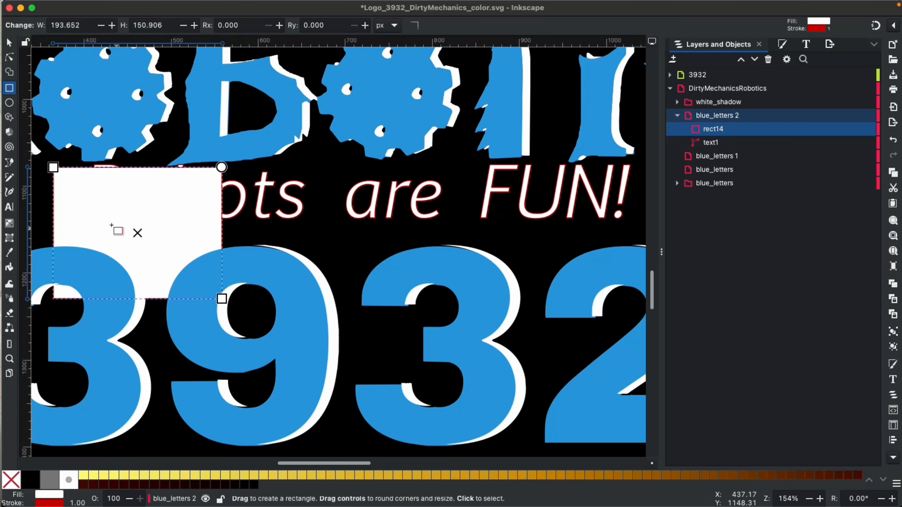
left_click(10, 103)
left_click_drag(171, 85, 401, 267)
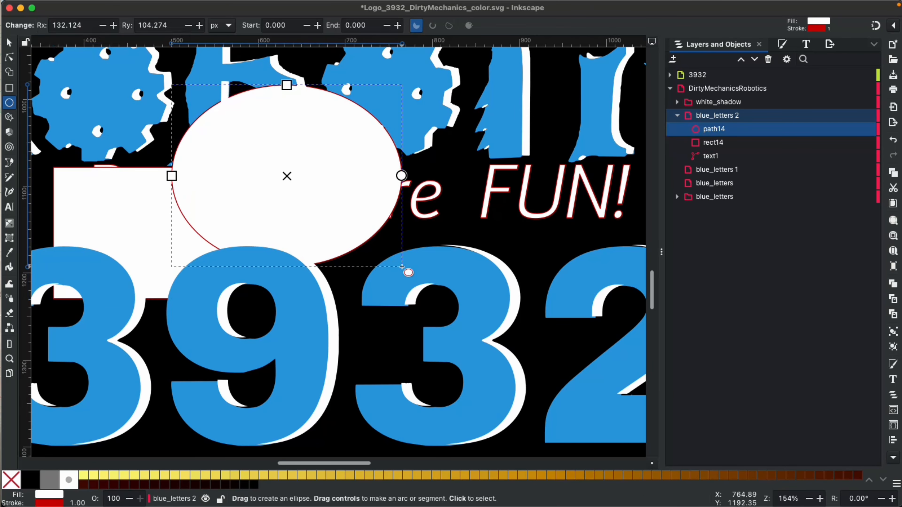
Draw an eight-cornered polygon about 270 px wide, overlapping the ellipse and the Robotics lettering.
left_click(10, 118)
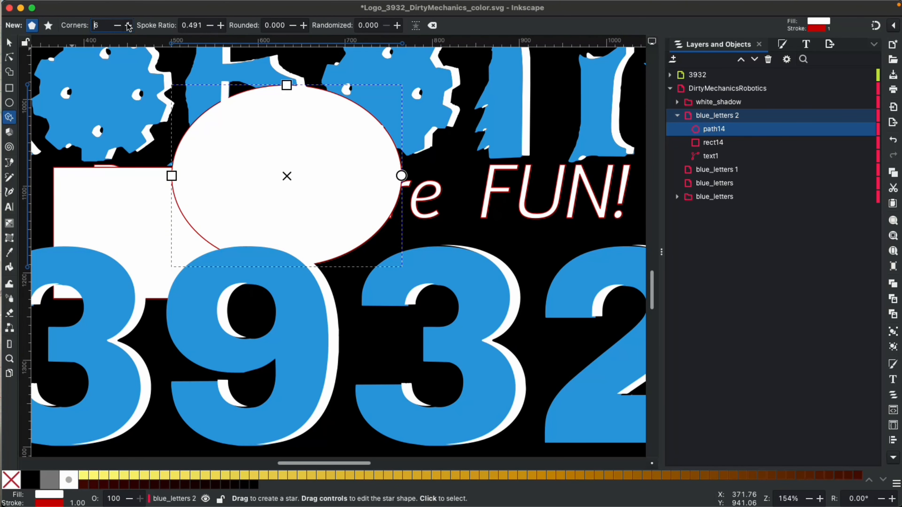
left_click_drag(442, 96, 494, 208)
scroll(496, 211, "up", 5)
scroll(496, 211, "right", 3)
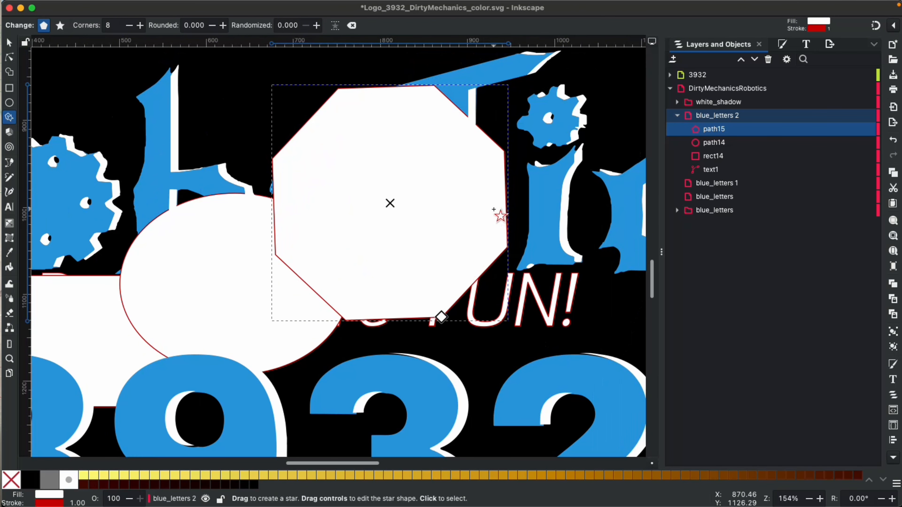
Set the polygon's corners to 20 and draw a second 20-cornered polygon overlapping it.
left_click(141, 28)
left_click(141, 29)
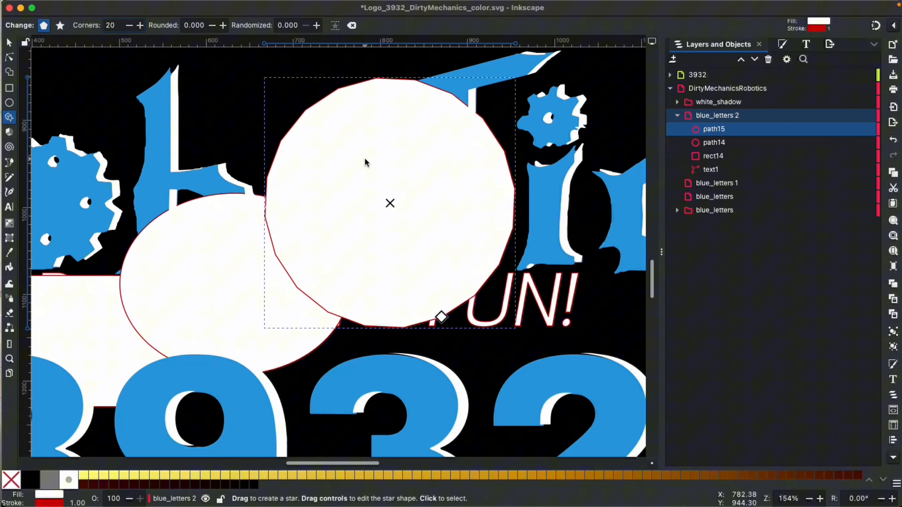
mouse_move(365, 160)
left_mouse_down()
mouse_move(214, 143)
mouse_move(386, 227)
mouse_move(249, 178)
left_mouse_up()
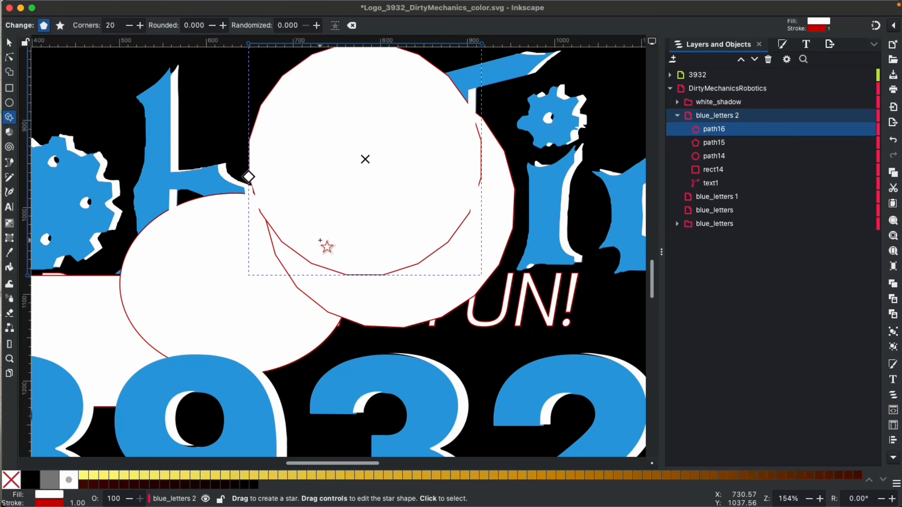
Draw a large 3D box over the Dirty and Mechanics lettering.
left_click(10, 134)
scroll(207, 153, "up", 10)
scroll(208, 153, "left", 9)
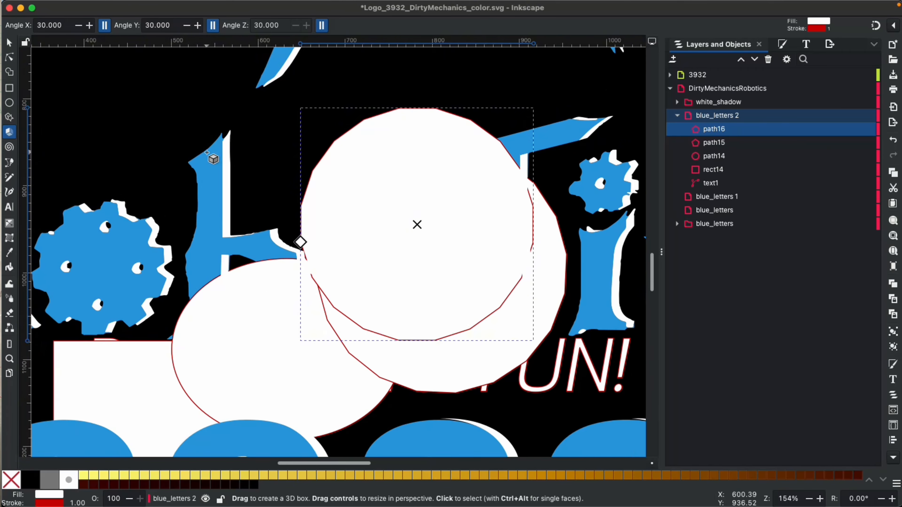
left_click_drag(135, 149, 223, 254)
key("ctrl+z")
scroll(222, 254, "up", 18)
scroll(222, 254, "left", 5)
left_click_drag(190, 69, 426, 288)
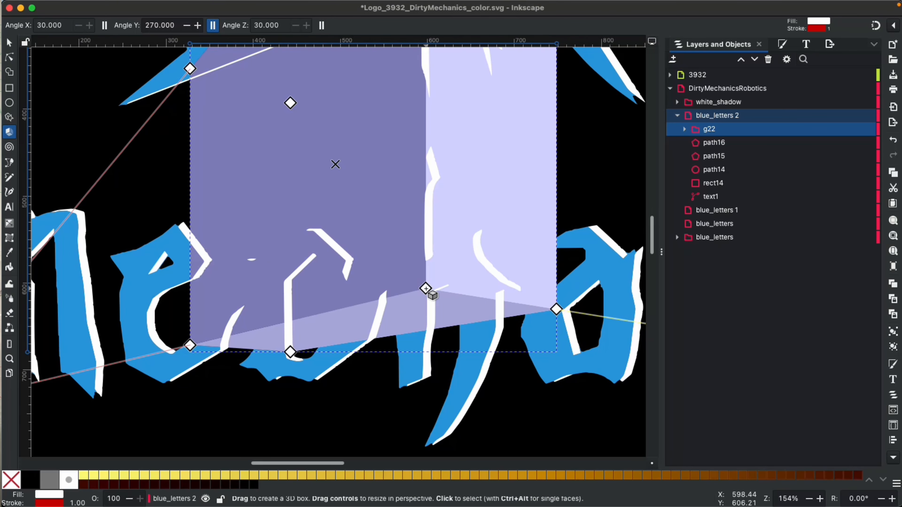
Change the 3D box's perspective by moving its right vanishing point down and its left one outward beyond the page.
scroll(429, 296, "right", 5)
scroll(429, 296, "down", 2)
scroll(427, 289, "down", 4)
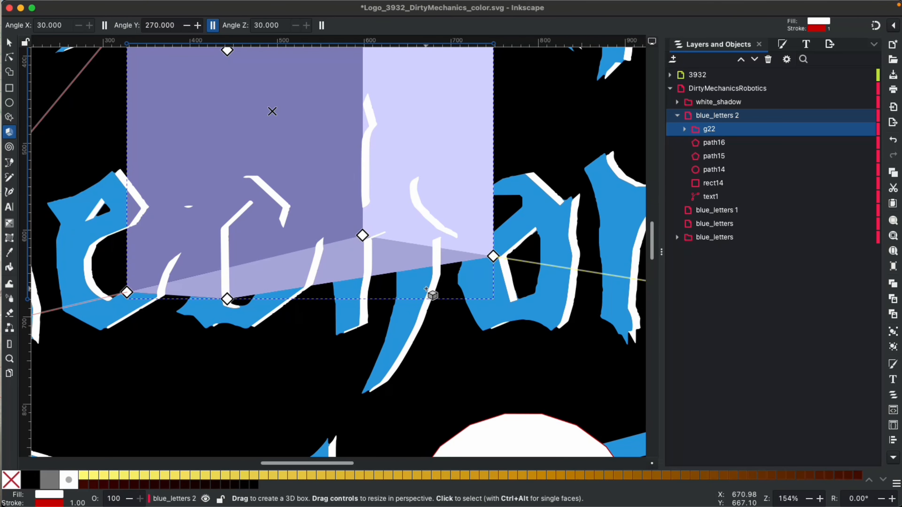
scroll(427, 289, "right", 5)
scroll(427, 289, "down", 2)
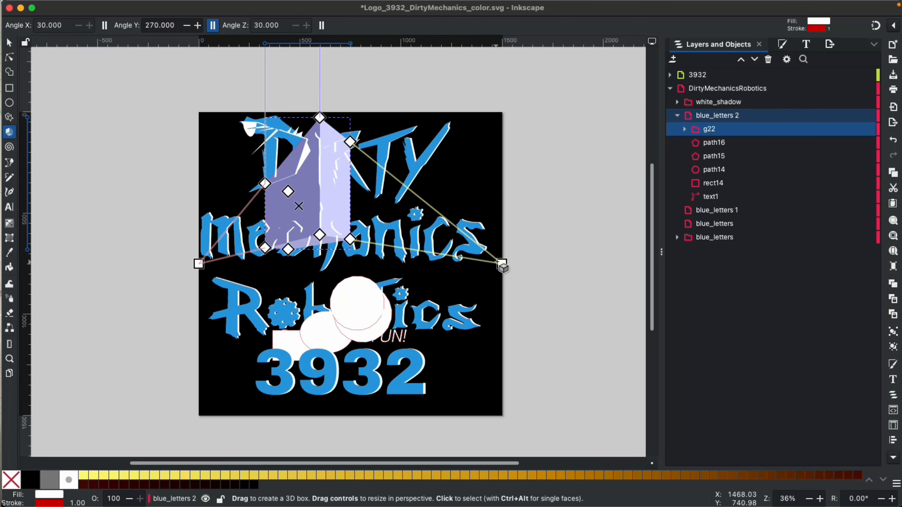
left_click_drag(502, 265, 518, 354)
left_click_drag(198, 264, 95, 303)
scroll(97, 312, "up", 5)
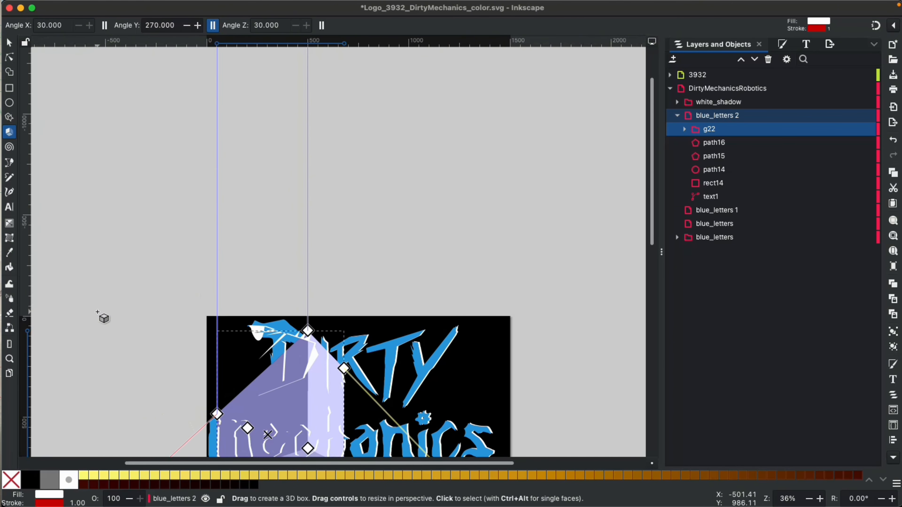
Undo the left vanishing point's move and delete the 3D box.
scroll(98, 313, "down", 8)
scroll(98, 312, "left", 2)
scroll(98, 313, "up", 5)
scroll(97, 312, "right", 1)
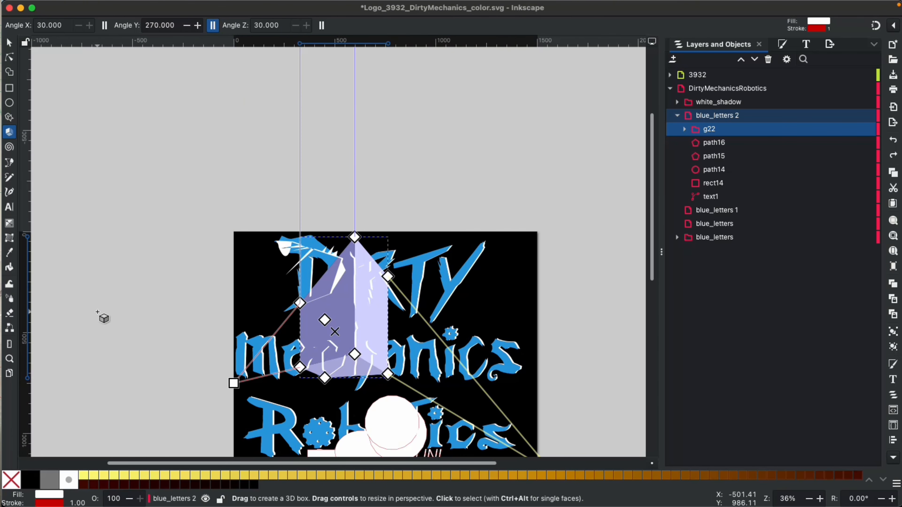
key("Delete")
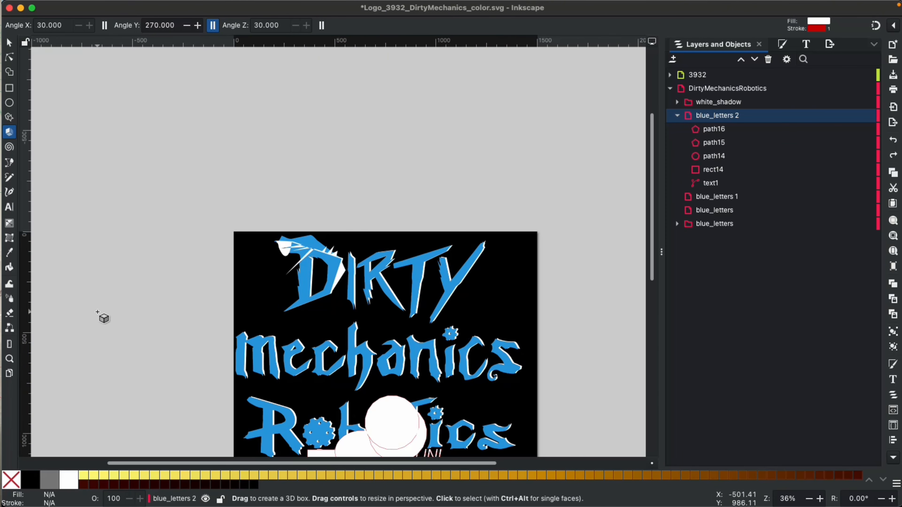
Draw a large spiral with 3 turns and divergence 1 around the logo's upper-left corner, over the Dirty lettering.
left_click(9, 146)
scroll(119, 221, "up", 2)
scroll(125, 226, "down", 5)
scroll(125, 226, "right", 3)
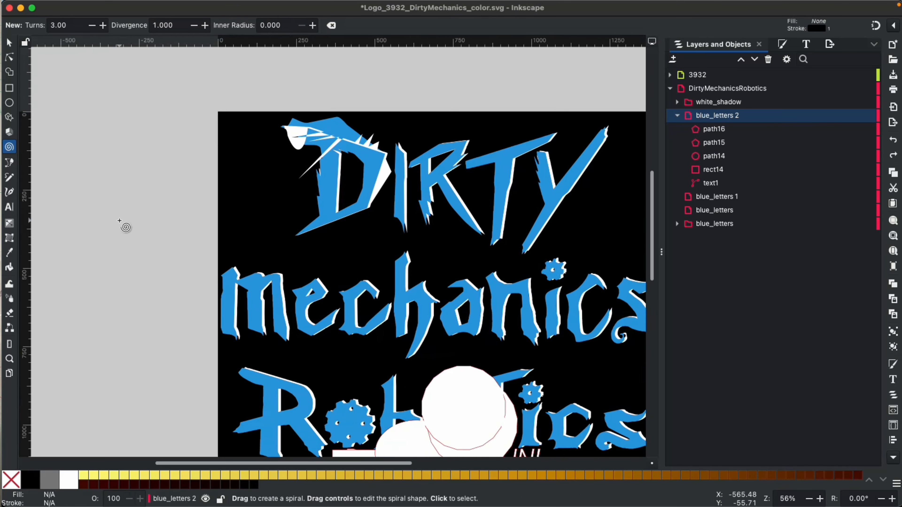
left_click_drag(247, 181, 435, 248)
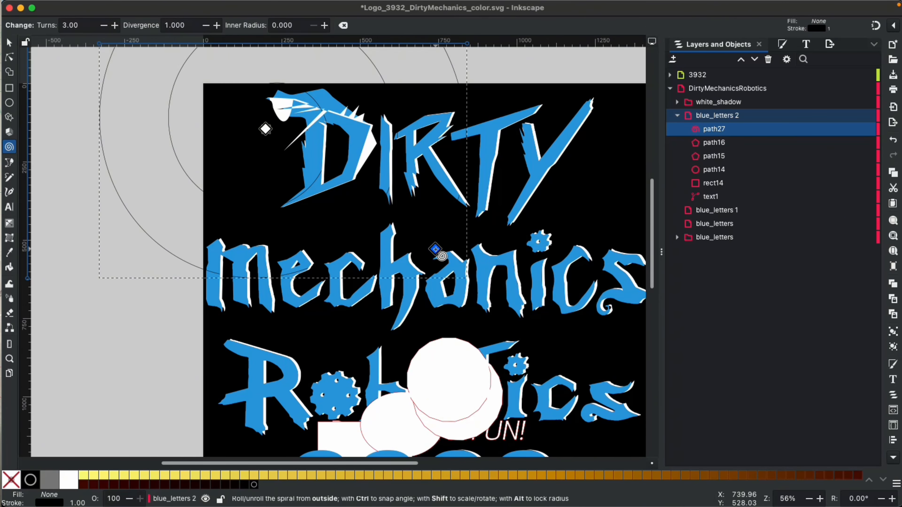
Draw a second three-turn spiral above the page and fill it with gray.
scroll(439, 256, "up", 5)
scroll(439, 256, "right", 1)
left_click_drag(248, 108, 393, 176)
scroll(393, 176, "up", 5)
scroll(392, 176, "left", 1)
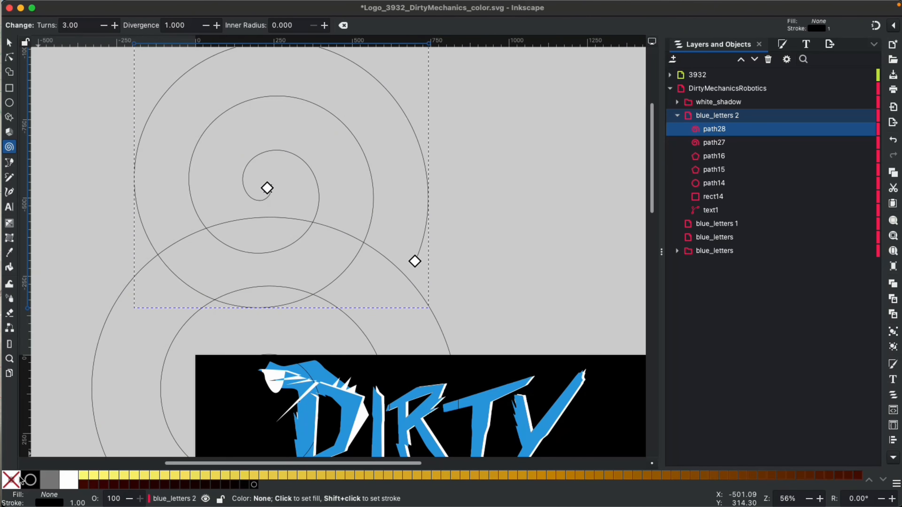
left_click(46, 480)
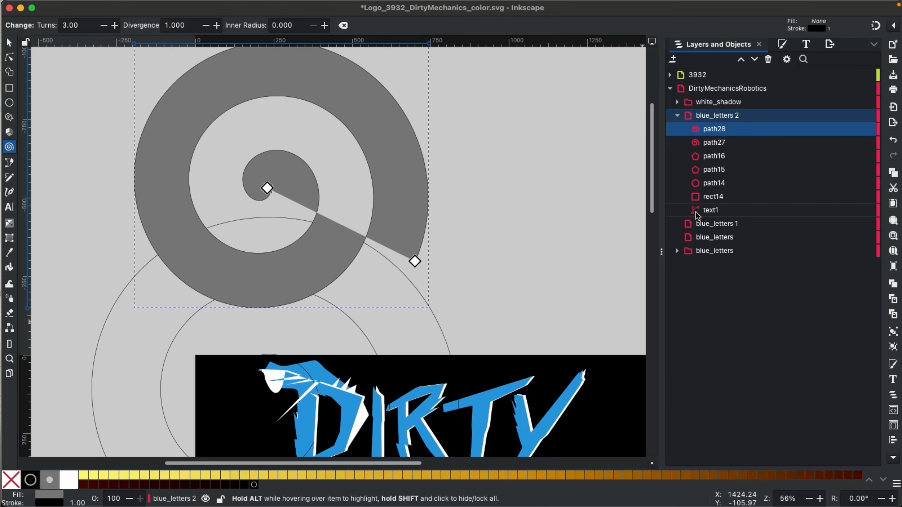
left_click(9, 165)
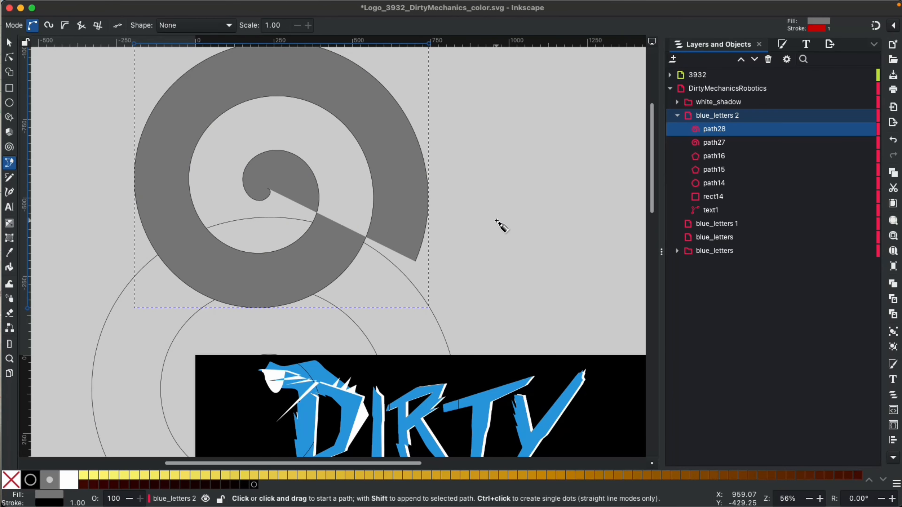
left_click_drag(470, 185, 529, 272)
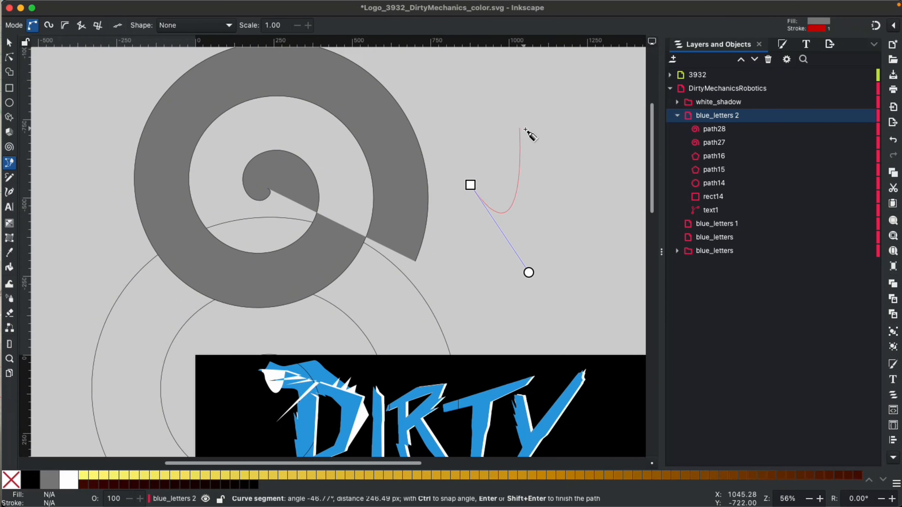
key("Escape")
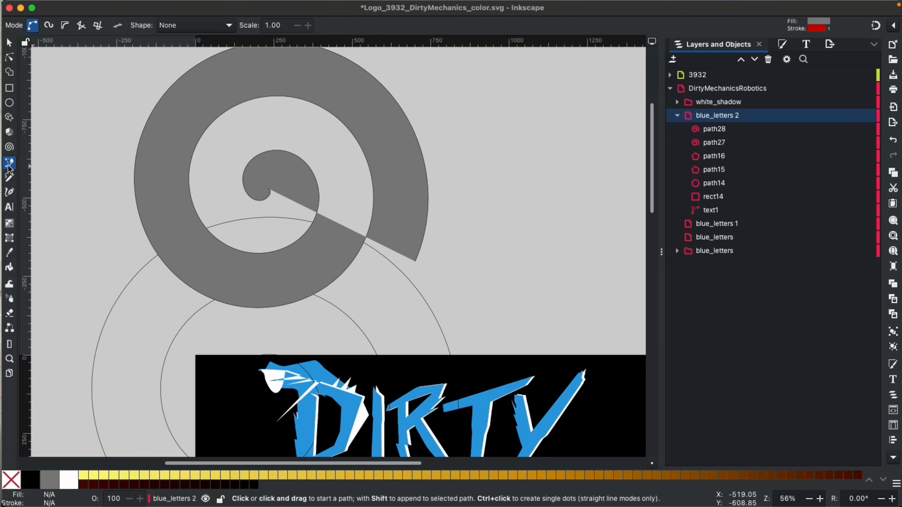
Draw an angular line of straight Pen tool segments winding outward in the empty area right of the gray spiral, above the page.
left_click(481, 121)
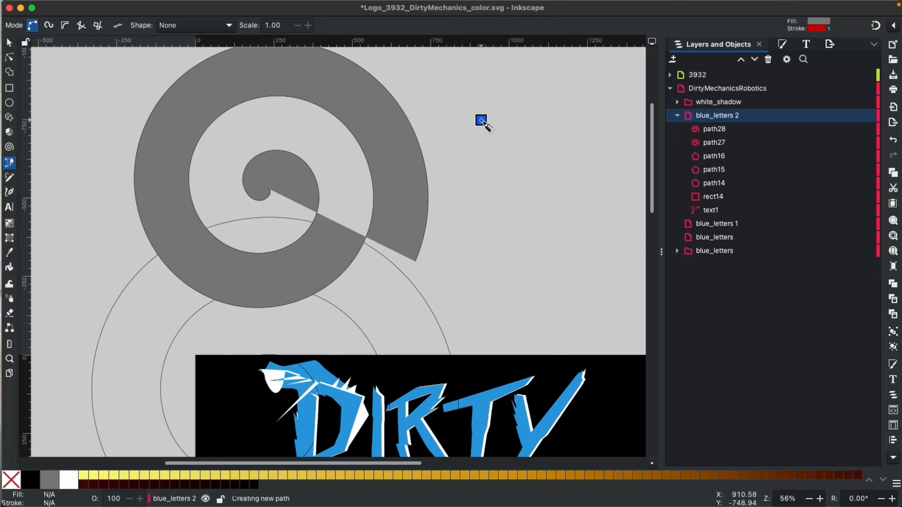
left_click(481, 121)
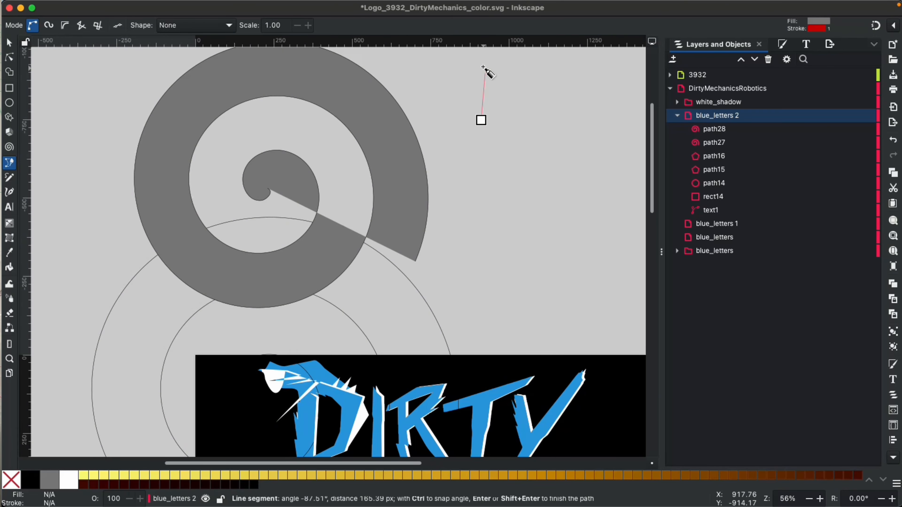
left_click(559, 212)
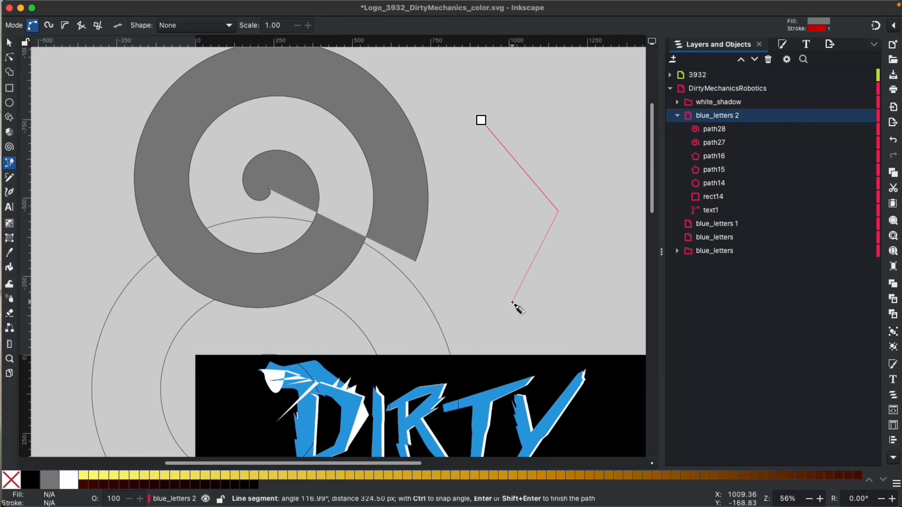
left_click(509, 275)
left_click(469, 228)
left_click(473, 141)
left_click(448, 100)
left_click(478, 74)
left_click(581, 83)
left_click(582, 145)
left_click(599, 206)
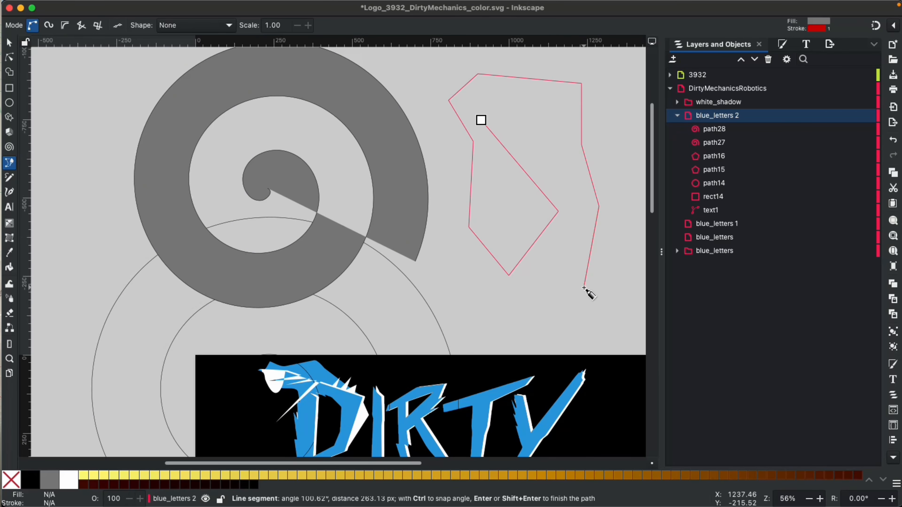
left_click(584, 287)
left_click(520, 302)
left_click(470, 284)
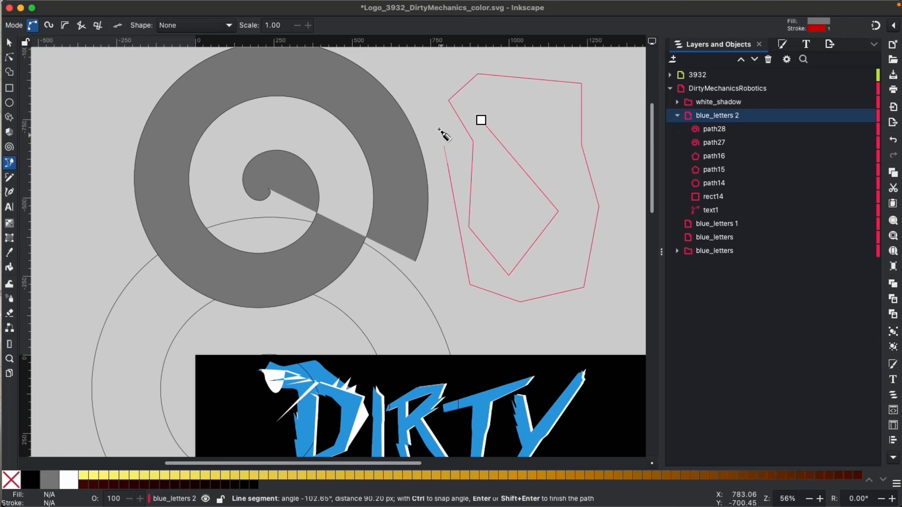
left_click(422, 78)
left_click(572, 51)
left_click(616, 103)
left_click(624, 300)
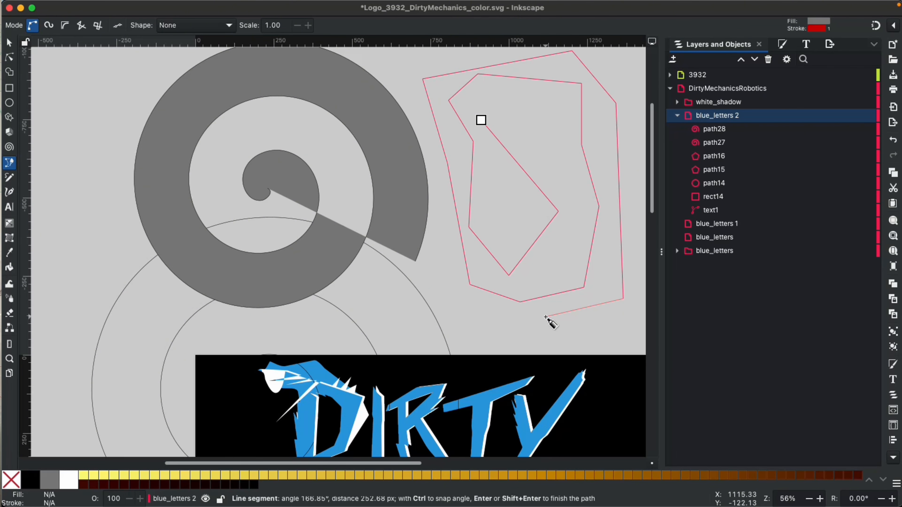
Finish the angular path with looping curved segments, and bend the end segment of the second path right of the page into a curve.
left_click_drag(546, 317, 584, 362)
left_click_drag(584, 363, 561, 370)
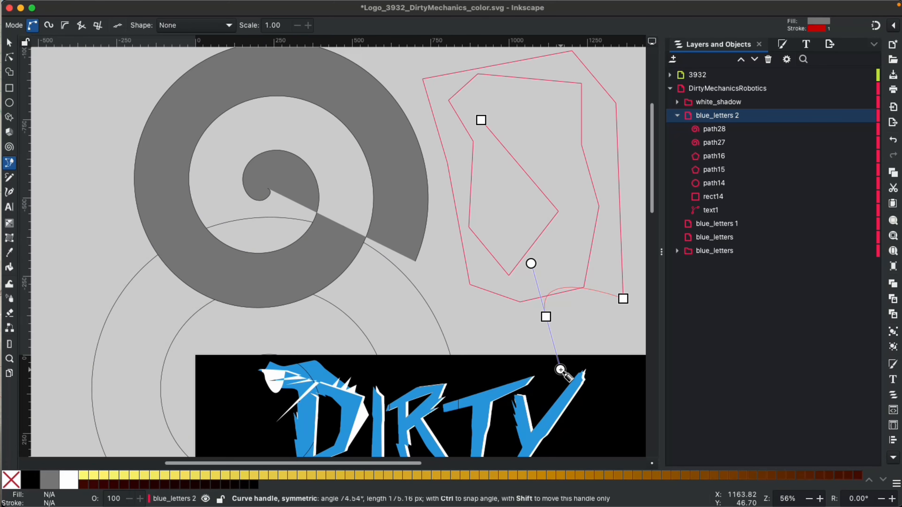
left_click_drag(560, 370, 600, 351)
left_click_drag(593, 316, 515, 264)
left_click_drag(552, 228, 597, 237)
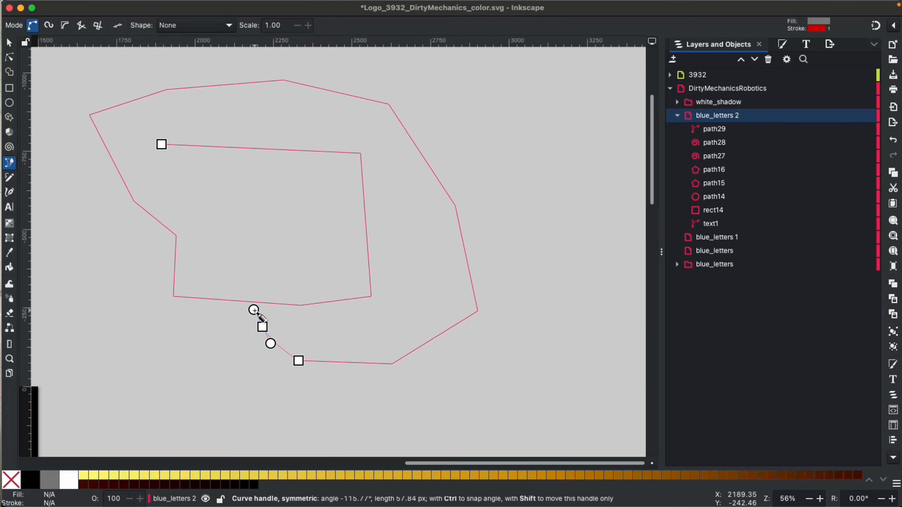
mouse_move(270, 343)
left_mouse_down()
mouse_move(317, 302)
mouse_move(312, 288)
left_mouse_up()
Examine the logo's lettering up close while the second path is still in progress, and return to its last node.
scroll(313, 288, "left", 20)
scroll(313, 288, "down", 10)
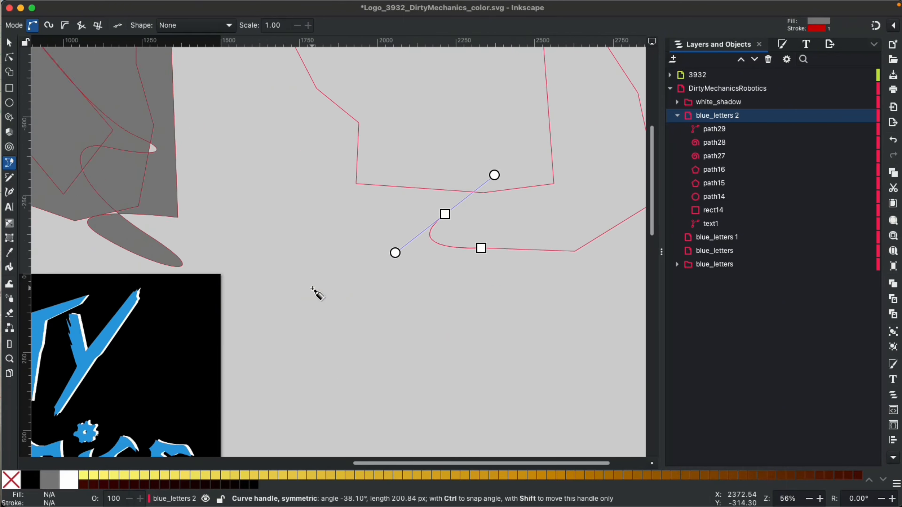
scroll(313, 288, "up", 3)
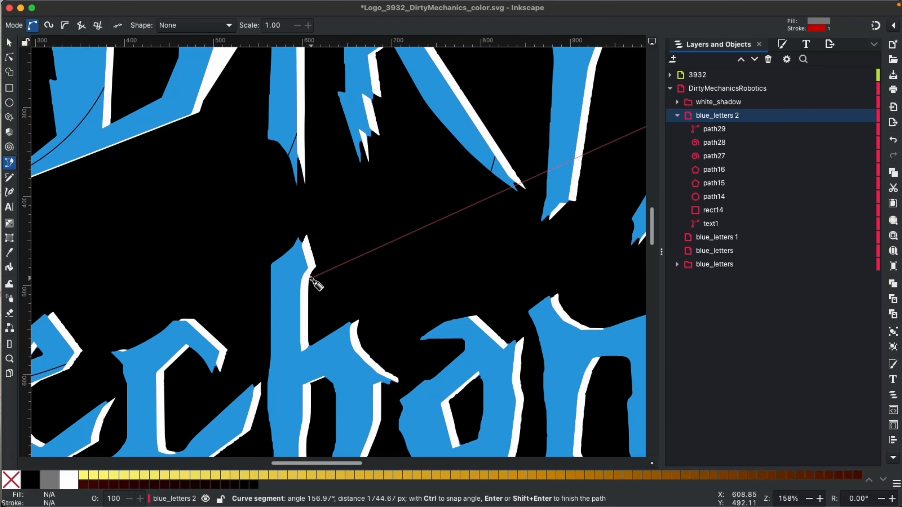
scroll(312, 285, "up", 12)
scroll(312, 285, "left", 4)
scroll(219, 248, "up", 3)
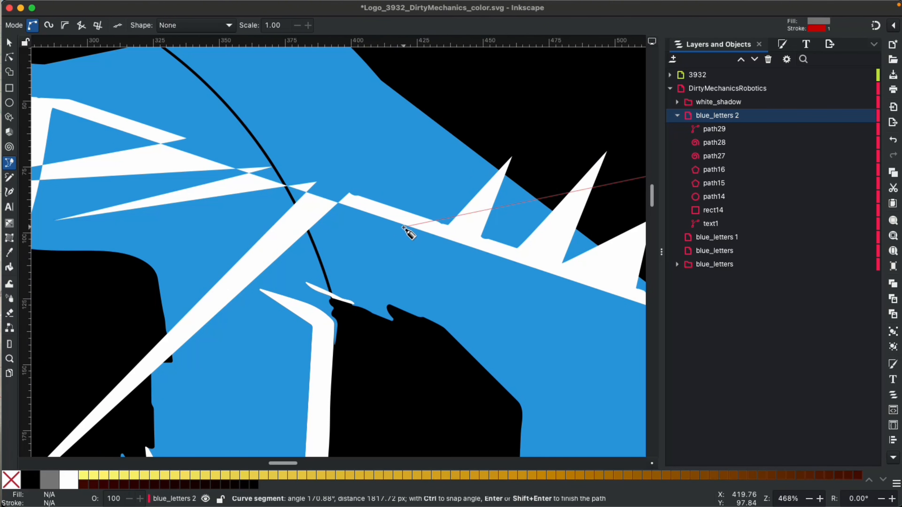
scroll(409, 233, "right", 20)
scroll(408, 232, "up", 10)
scroll(408, 233, "down", 3)
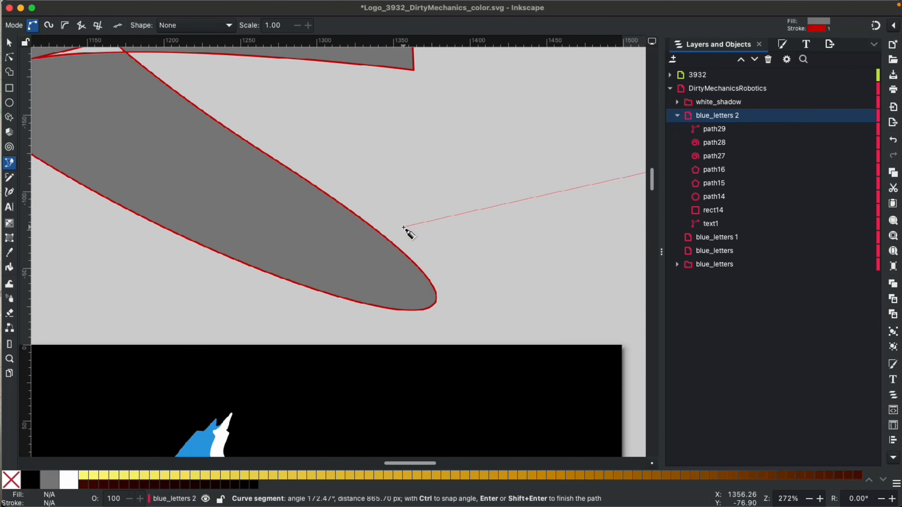
scroll(408, 233, "right", 15)
scroll(409, 232, "up", 8)
scroll(408, 233, "down", 5)
scroll(408, 233, "right", 4)
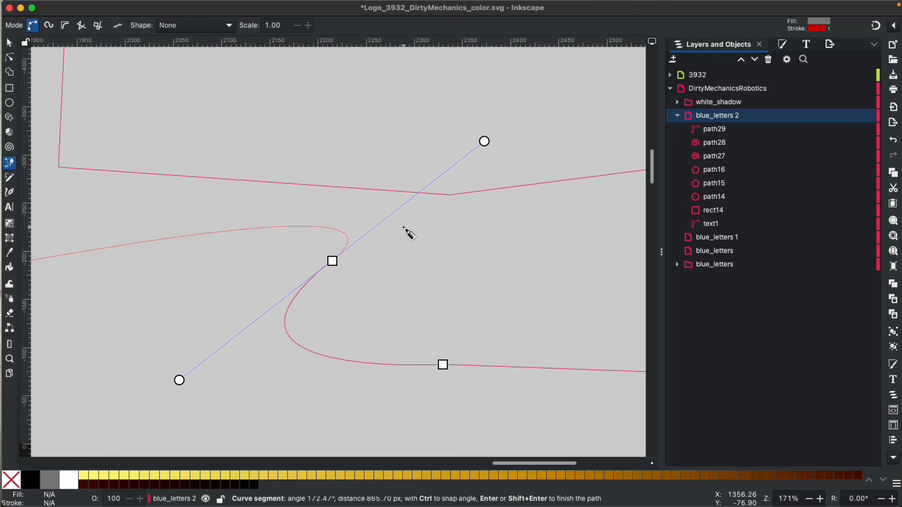
Continue the second path with looping smooth curve segments leading up toward its start node, and finish it as an open path.
left_click_drag(287, 124, 280, 247)
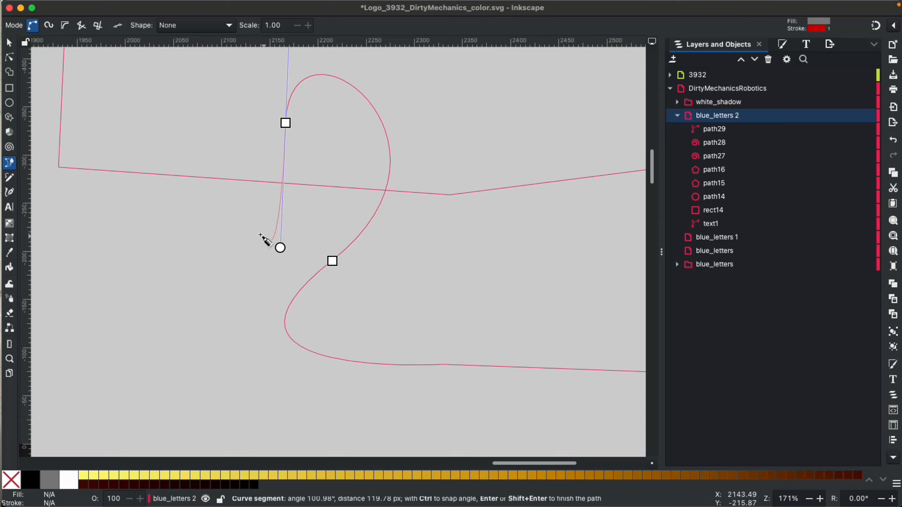
left_click_drag(220, 234, 125, 151)
left_click_drag(206, 91, 239, 186)
left_click_drag(142, 246, 39, 235)
scroll(39, 235, "up", 5)
scroll(39, 235, "left", 5)
left_click_drag(152, 195, 245, 79)
scroll(245, 81, "up", 5)
scroll(245, 81, "left", 3)
left_click_drag(211, 116, 334, 94)
scroll(338, 100, "up", 5)
scroll(338, 100, "right", 2)
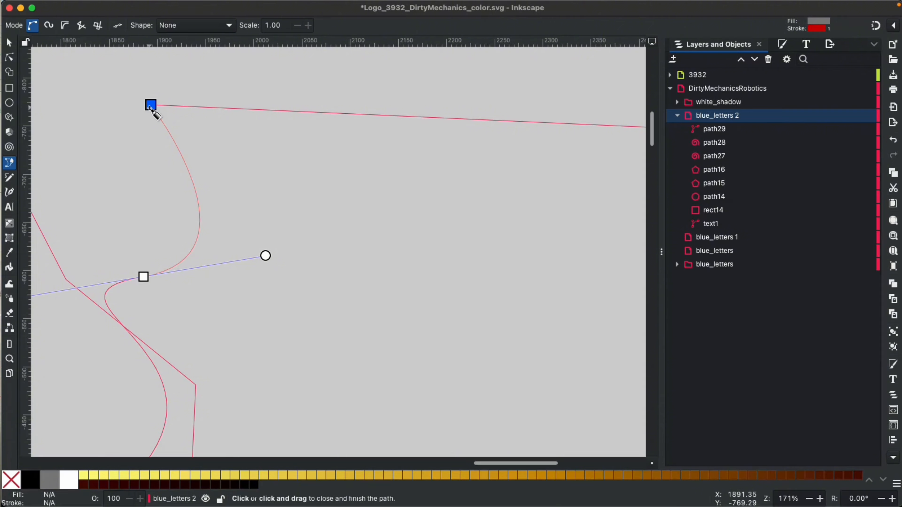
double_click(354, 233)
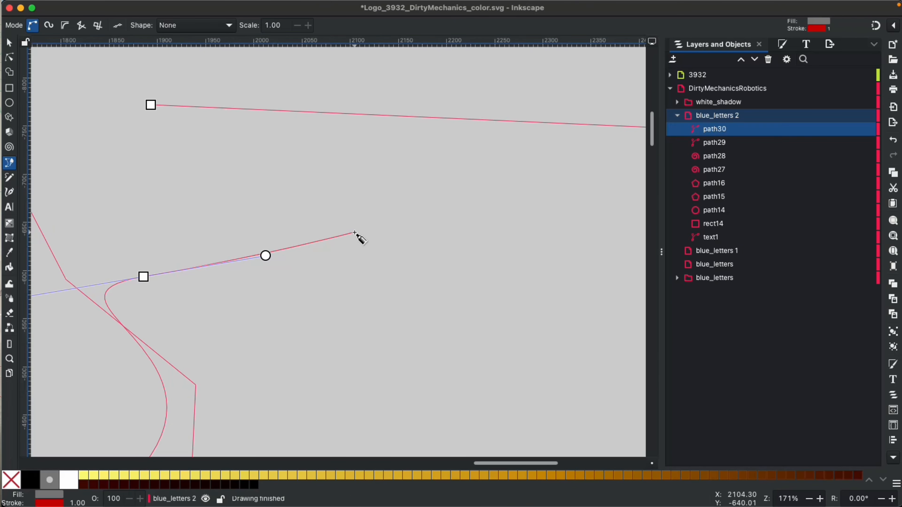
mouse_move(354, 233)
left_mouse_down()
mouse_move(27, 277)
mouse_move(344, 211)
left_mouse_up()
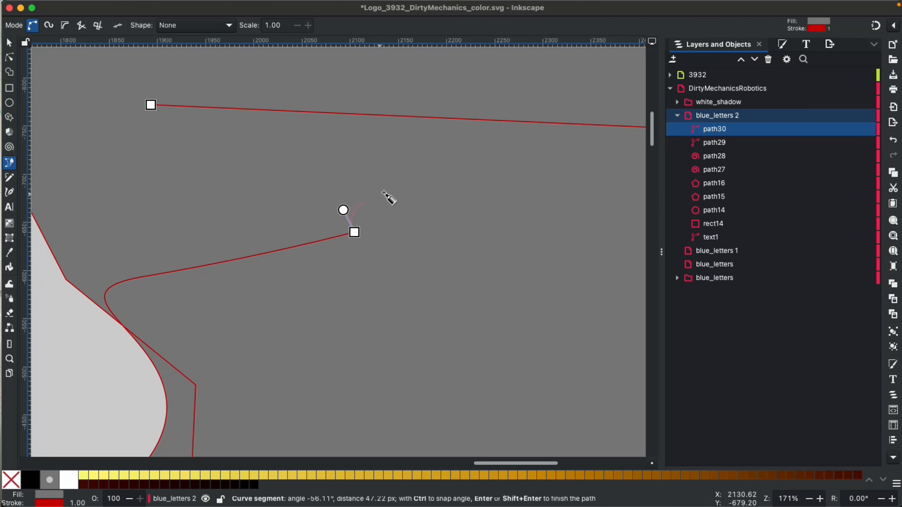
key("Escape")
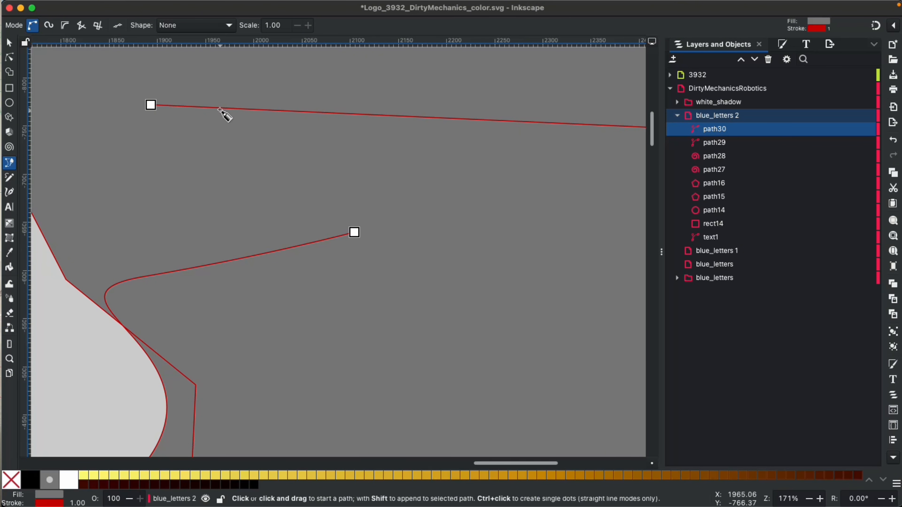
Examine the two open end nodes of the finished path with the Node and Pen tools.
left_click(15, 41)
key("3")
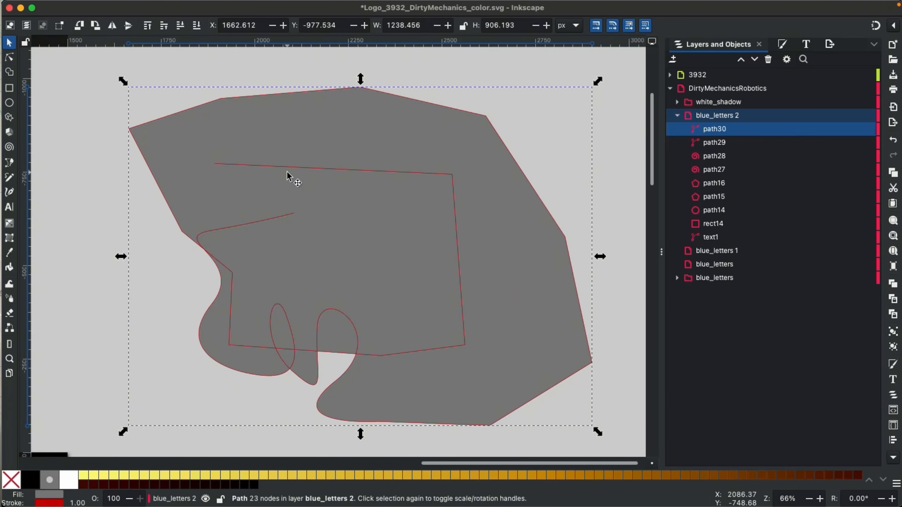
left_click(295, 189)
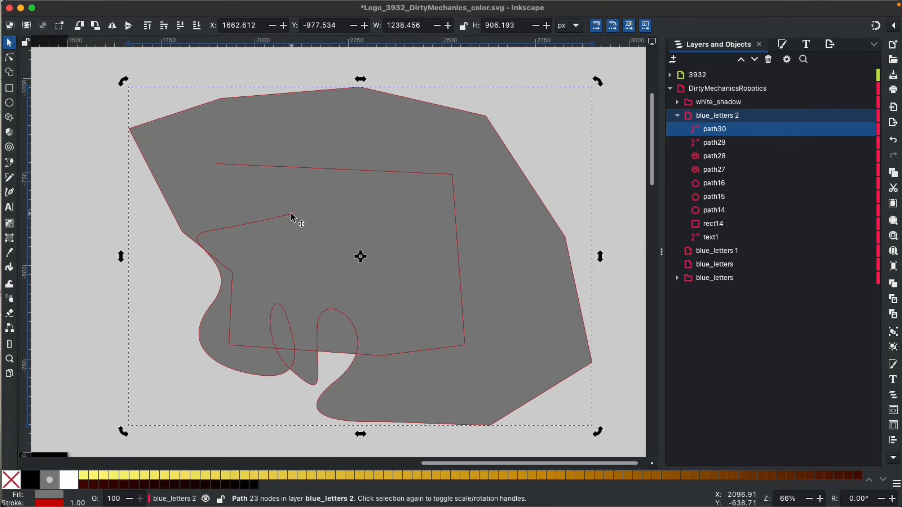
key("n")
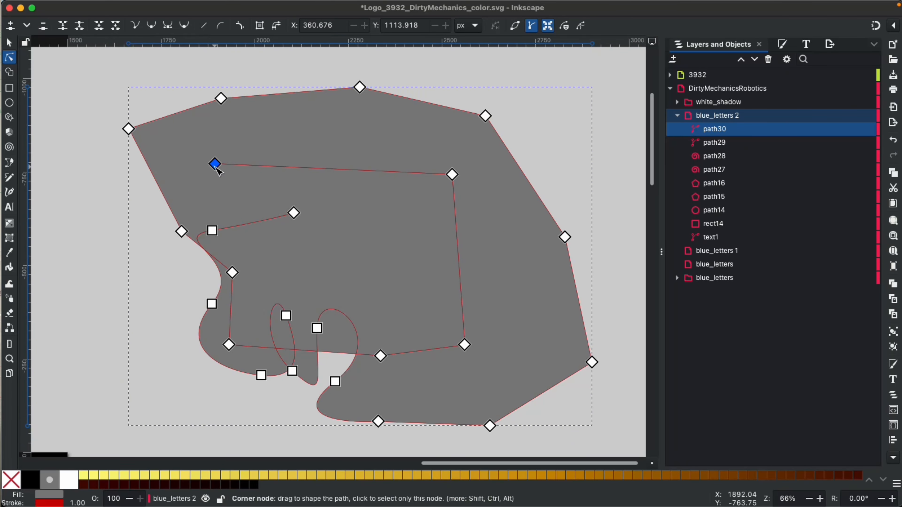
left_click(295, 213)
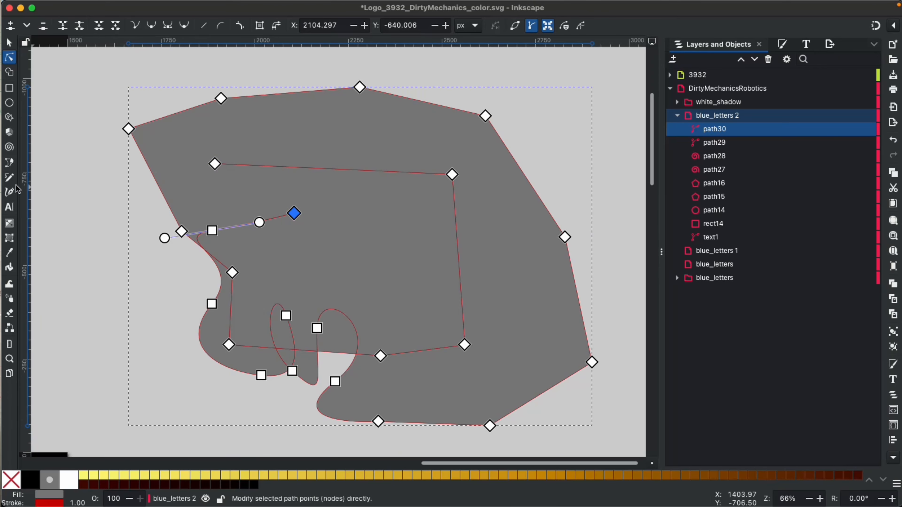
left_click(10, 163)
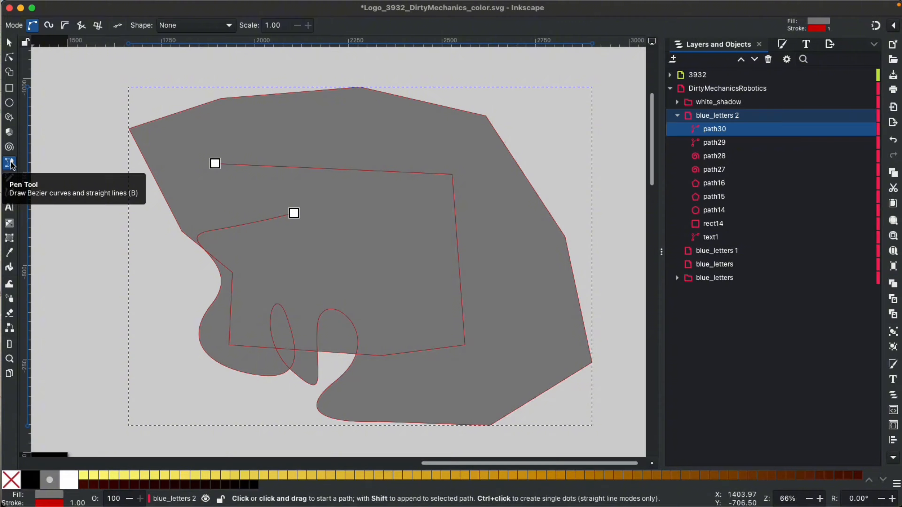
key("n")
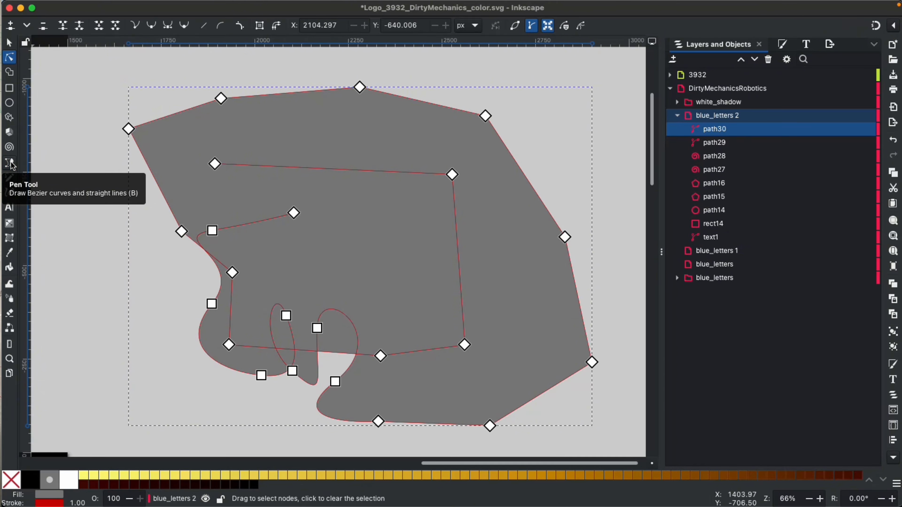
Extend the path from its open start node with straight Pen tool segments out past its left side and join it to the other end node.
left_click(9, 163)
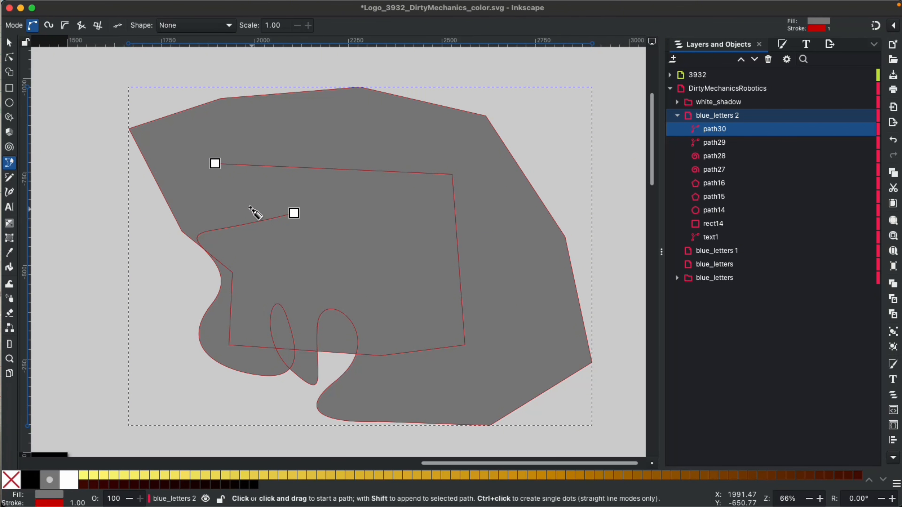
left_click(215, 164)
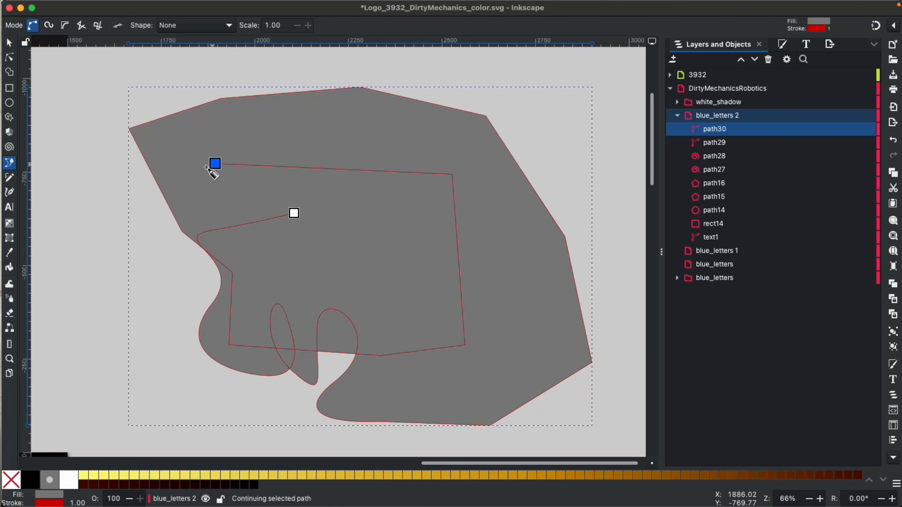
left_click(97, 228)
left_click(72, 160)
left_click(43, 239)
left_click(106, 284)
left_click(162, 270)
left_click(212, 204)
left_click(294, 213)
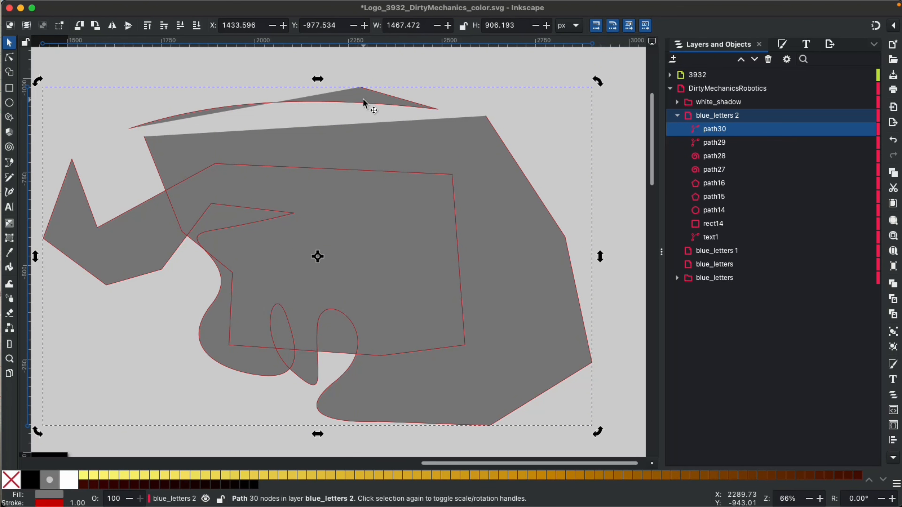
Draw a freehand spiral about 458 by 313 px with the Pencil tool in the empty area above the two pen-drawn paths.
left_click(10, 178)
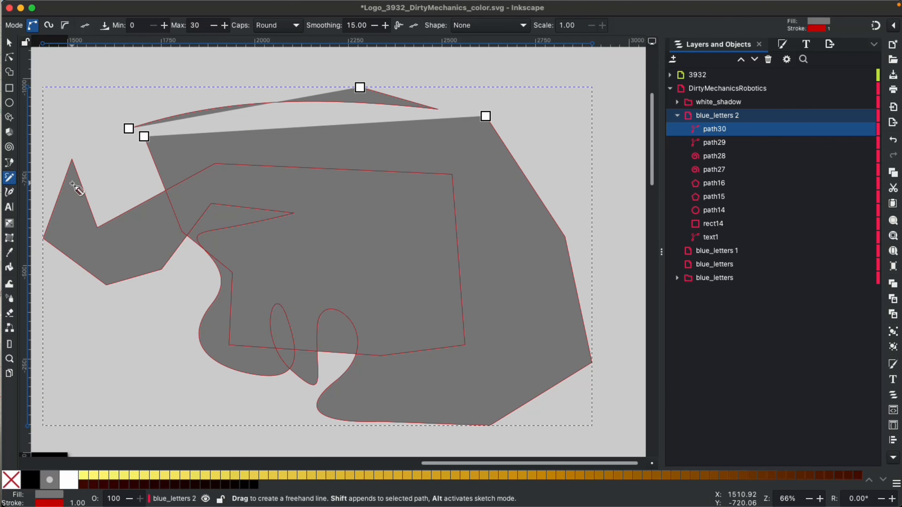
scroll(73, 190, "left", 10)
scroll(74, 192, "up", 6)
scroll(72, 197, "right", 1)
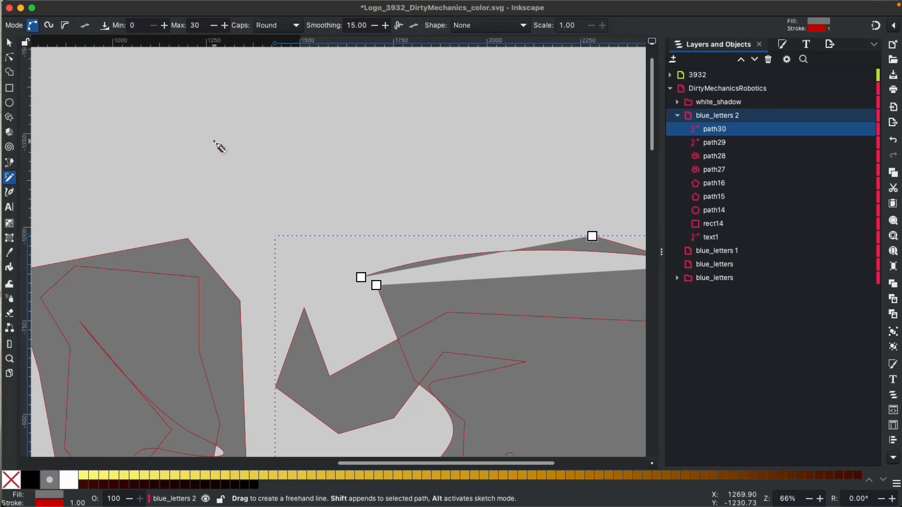
mouse_move(214, 141)
left_mouse_down()
mouse_move(278, 101)
mouse_move(332, 95)
mouse_move(375, 117)
left_mouse_up()
mouse_move(382, 158)
left_mouse_down()
mouse_move(350, 199)
mouse_move(325, 210)
mouse_move(291, 211)
mouse_move(258, 193)
mouse_move(247, 162)
mouse_move(272, 131)
mouse_move(317, 124)
mouse_move(336, 151)
left_mouse_up()
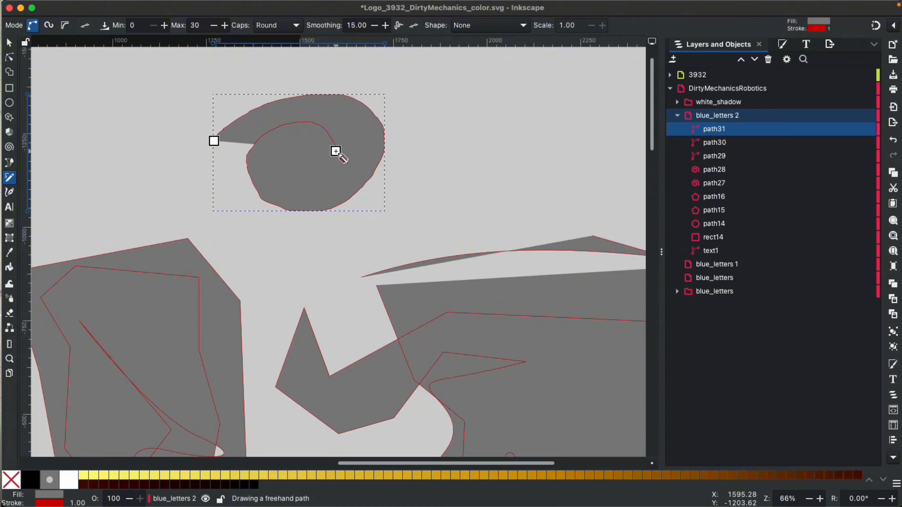
left_click(10, 43)
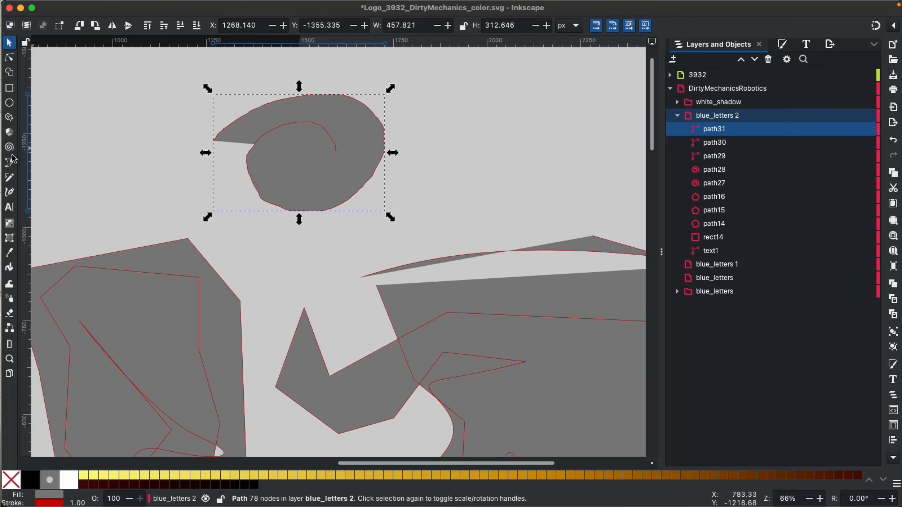
left_click(10, 177)
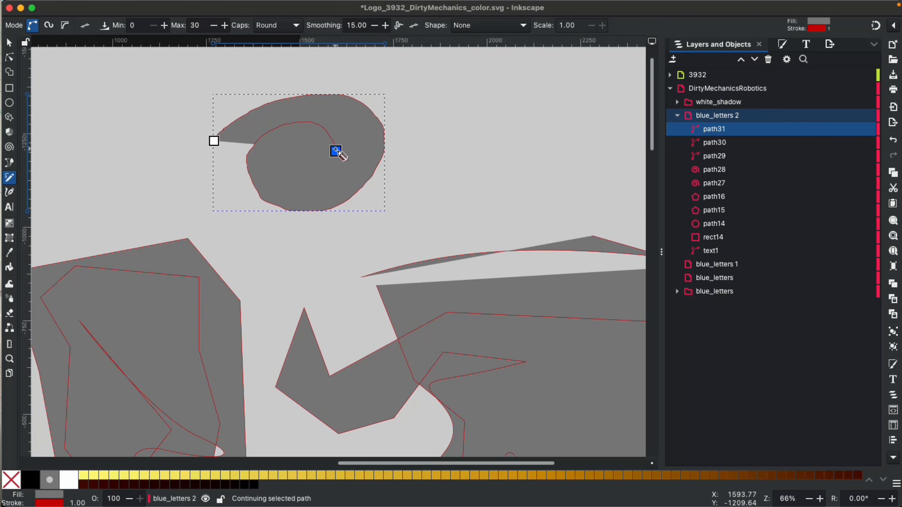
Extend the freehand spiral from its inner end node with a large Pencil loop around its left side, leaving the path open.
mouse_move(336, 151)
left_mouse_down()
mouse_move(255, 163)
mouse_move(225, 207)
mouse_move(157, 222)
mouse_move(124, 202)
mouse_move(116, 167)
mouse_move(149, 117)
mouse_move(220, 71)
mouse_move(280, 61)
left_mouse_up()
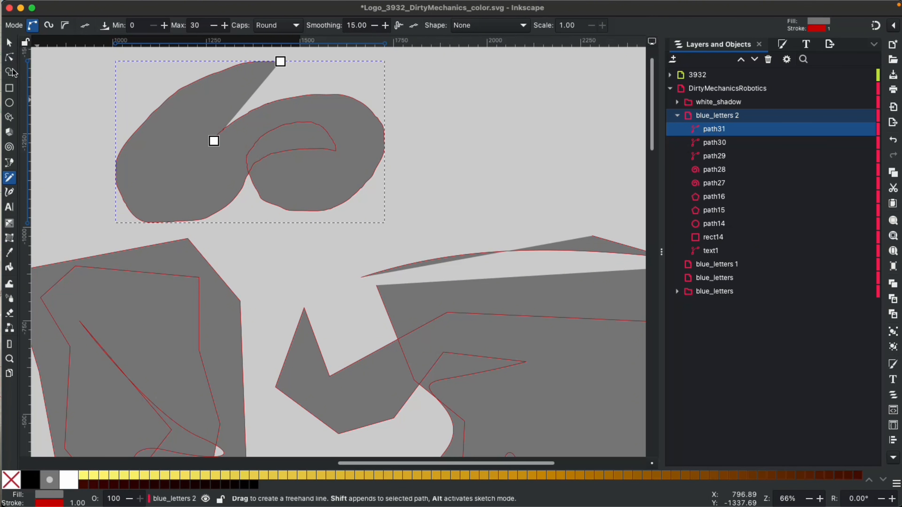
left_click(17, 164)
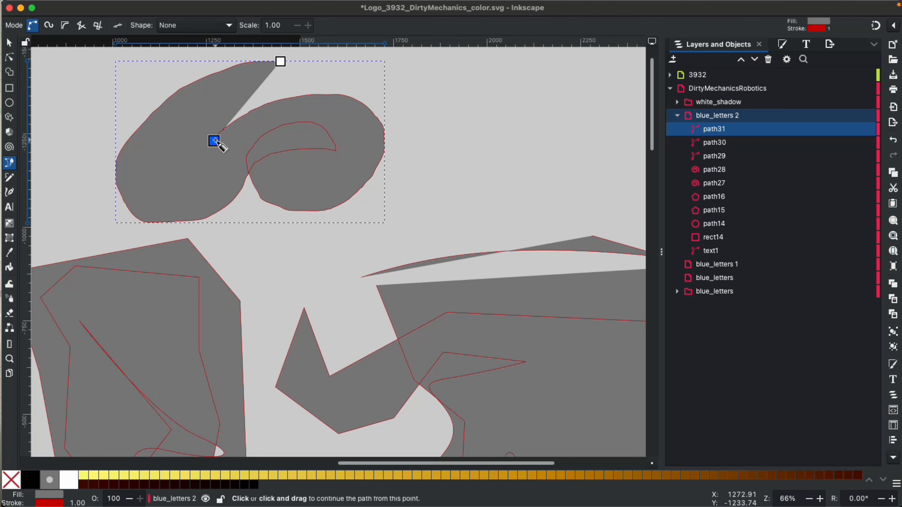
left_click(9, 44)
Move the extended path's upper end node outward to about X 1488, Y -1467 px and examine the nodes along its outer edge.
left_click(9, 57)
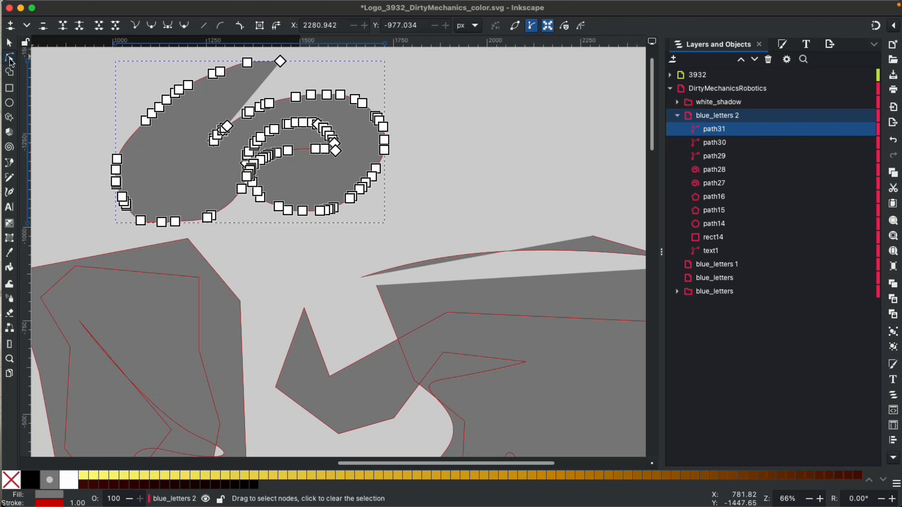
mouse_move(280, 62)
left_mouse_down()
mouse_move(461, 73)
mouse_move(334, 299)
mouse_move(158, 92)
mouse_move(328, 67)
mouse_move(296, 53)
left_mouse_up()
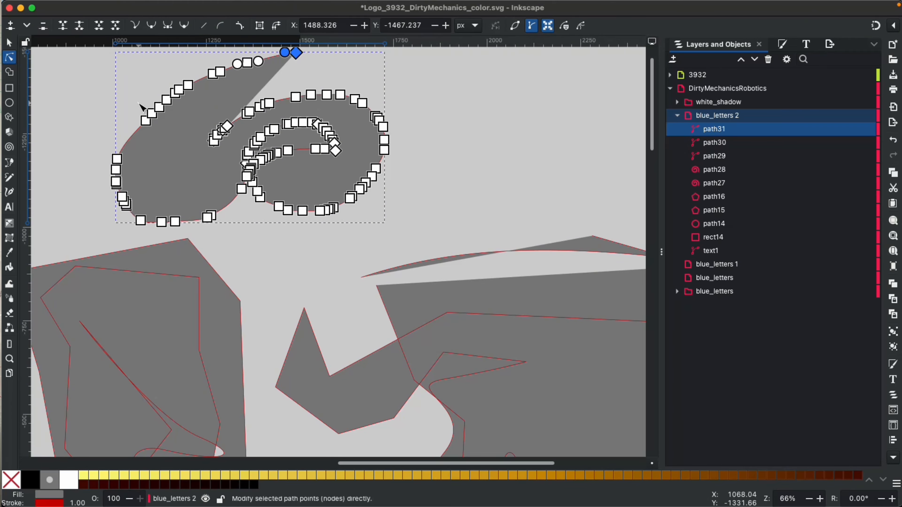
scroll(140, 111, "up", 5)
scroll(141, 107, "up", 3)
scroll(141, 106, "left", 1)
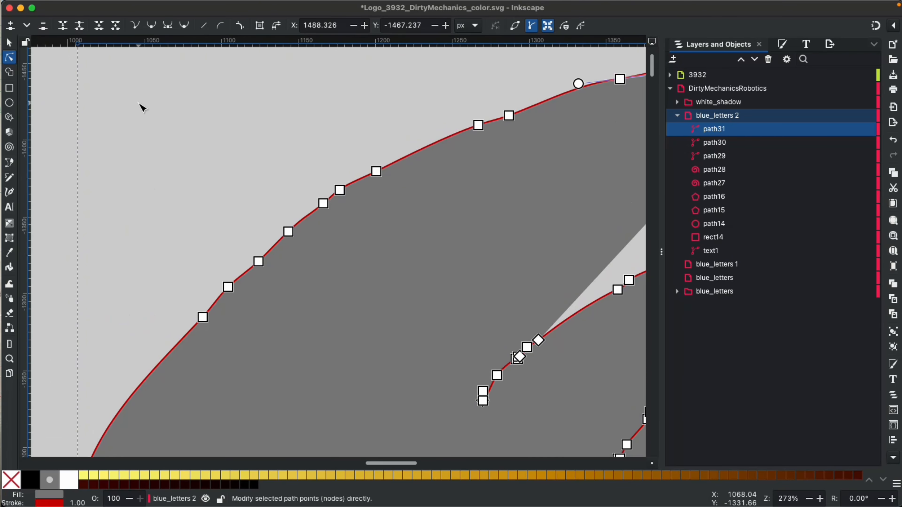
scroll(527, 111, "up", 2)
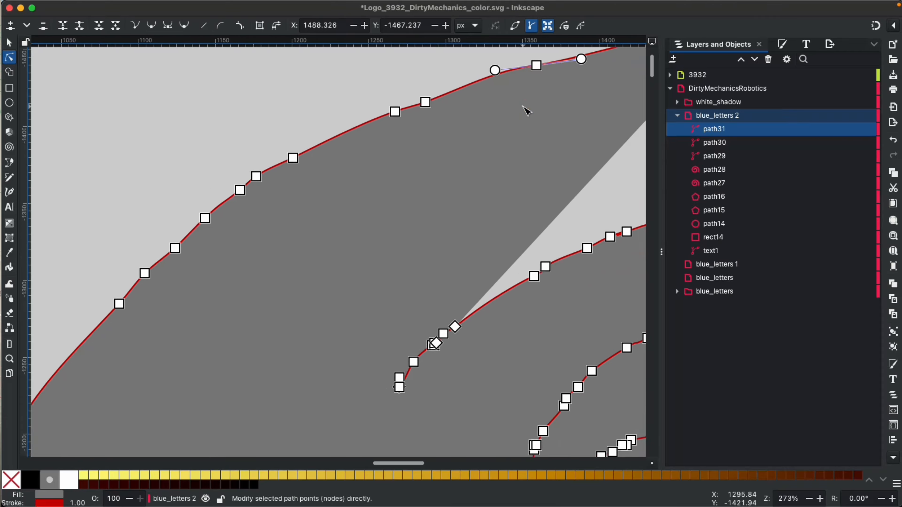
scroll(527, 111, "right", 1)
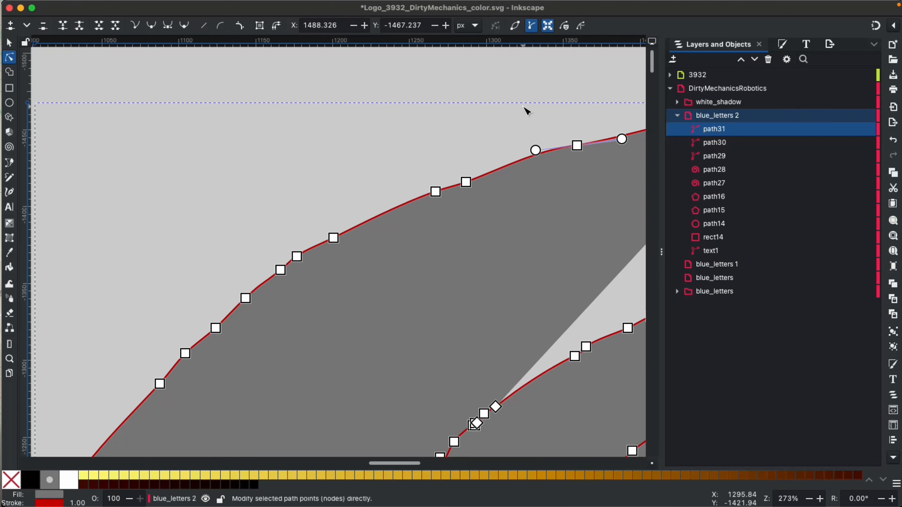
Draw a steep freehand stroke about 60 px wide and 145 px tall above the spiral and inspect its nodes.
left_click(10, 181)
mouse_move(205, 71)
left_mouse_down()
mouse_move(158, 245)
mouse_move(111, 296)
left_mouse_up()
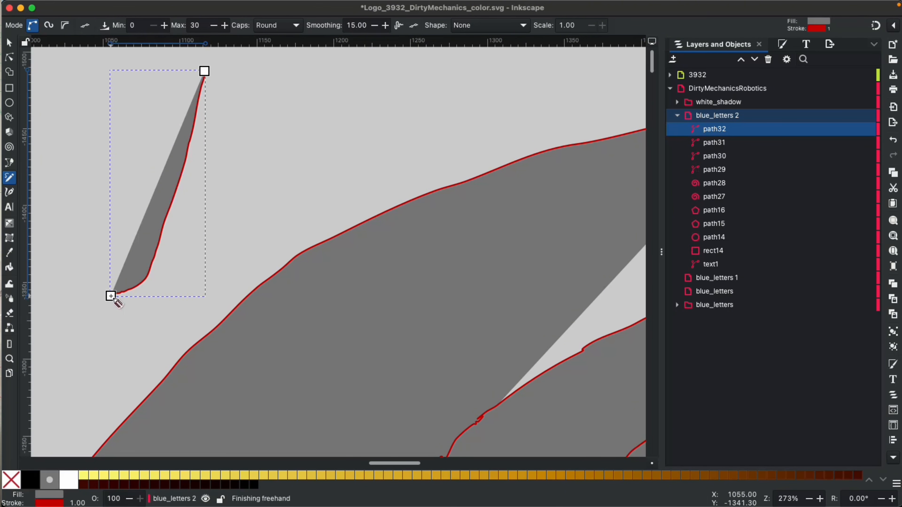
left_click(10, 57)
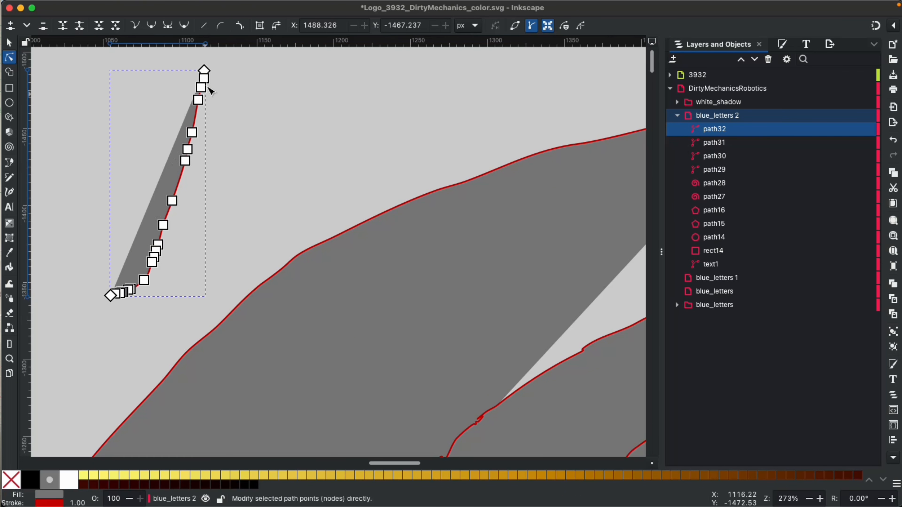
scroll(164, 219, "up", 5, "ctrl")
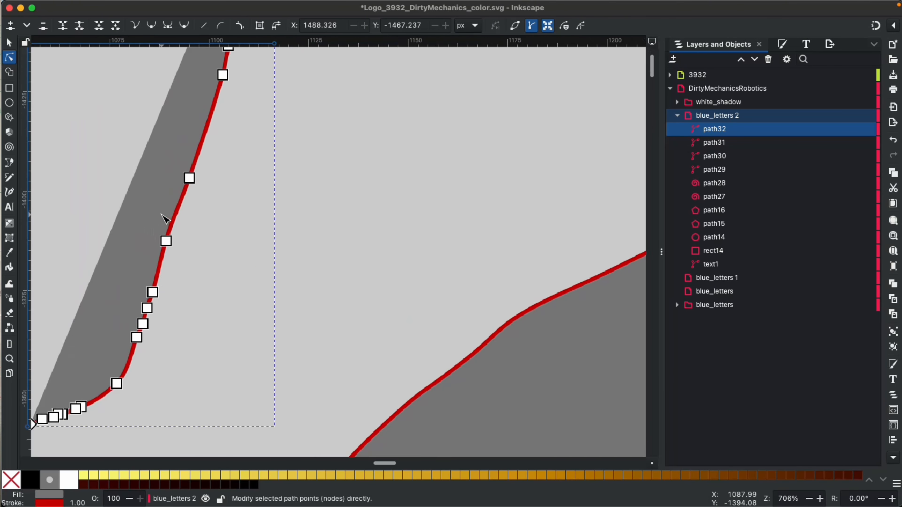
scroll(136, 276, "down", 10)
scroll(136, 276, "left", 6)
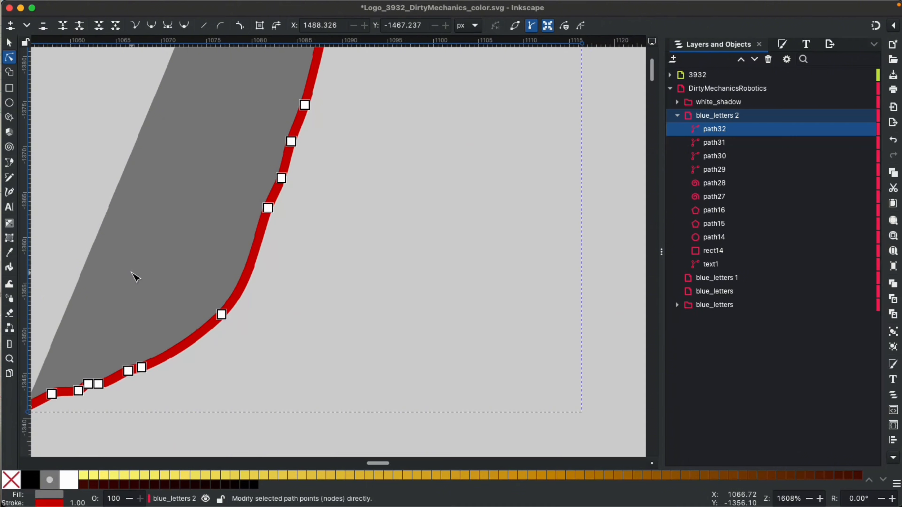
scroll(136, 275, "down", 5, "ctrl")
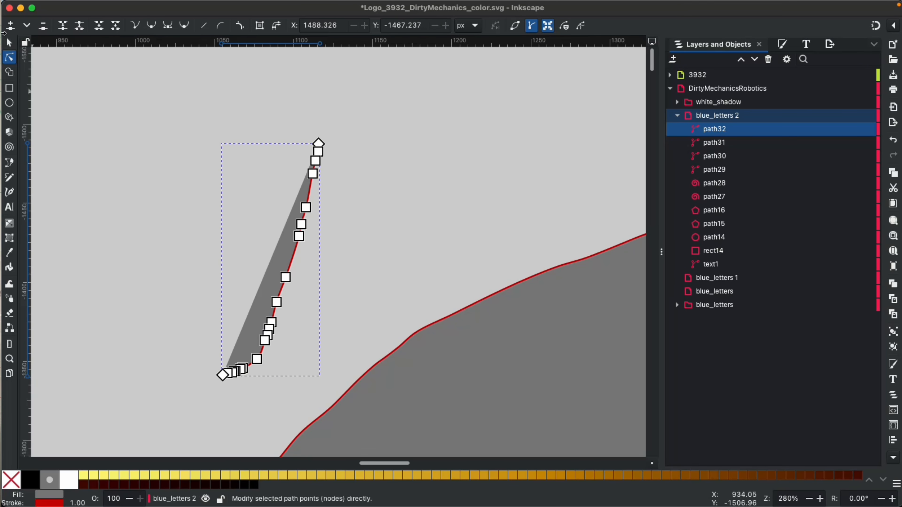
Draw a nearly straight freehand line about 155 px long above the steep stroke and show its nodes.
left_click(9, 180)
left_click_drag(118, 123, 361, 100)
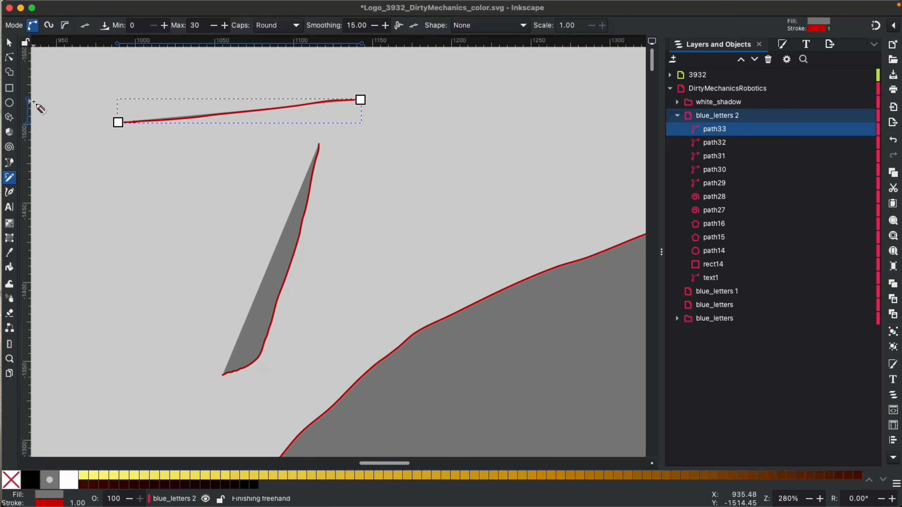
left_click(9, 59)
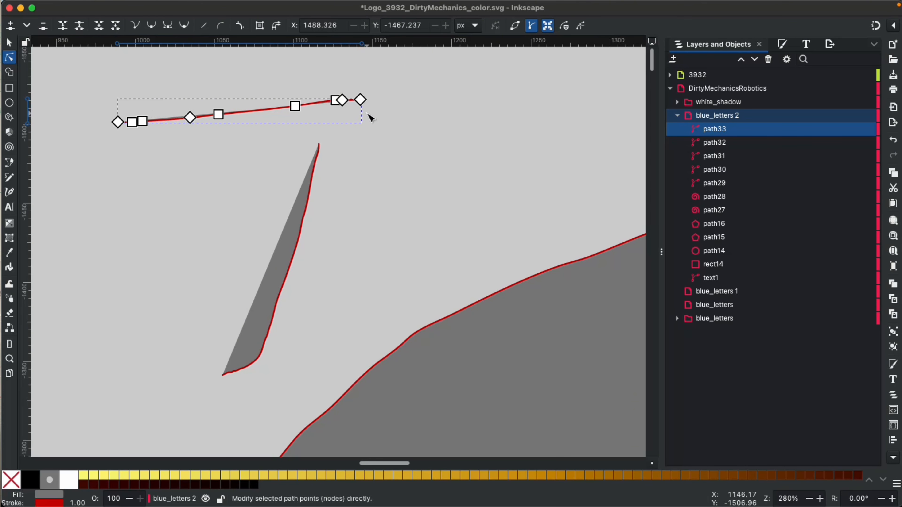
Draw a tangled freehand path of many overlapping loops beside the short strokes and show its nodes.
left_click(9, 179)
mouse_move(478, 173)
left_mouse_down()
mouse_move(452, 146)
mouse_move(514, 126)
mouse_move(509, 141)
mouse_move(361, 208)
left_mouse_up()
mouse_move(501, 77)
left_mouse_down()
mouse_move(412, 193)
mouse_move(327, 171)
mouse_move(377, 115)
left_mouse_up()
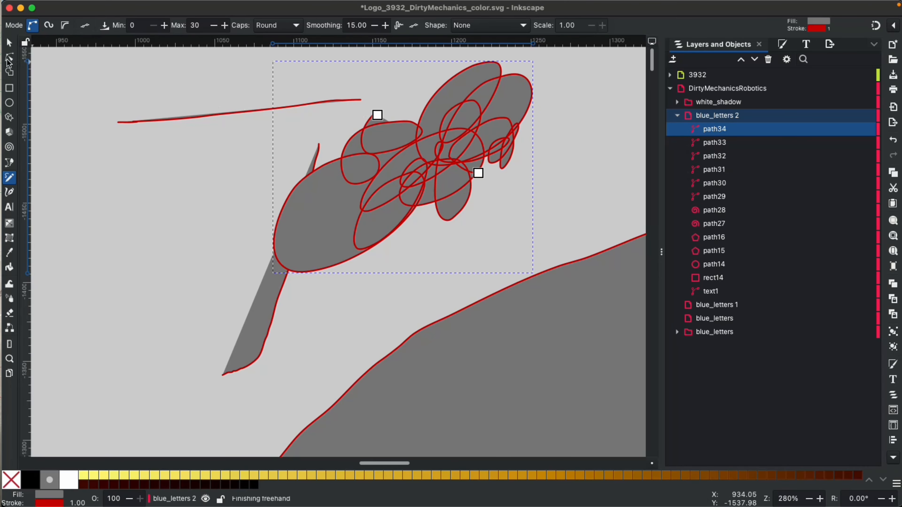
key("n")
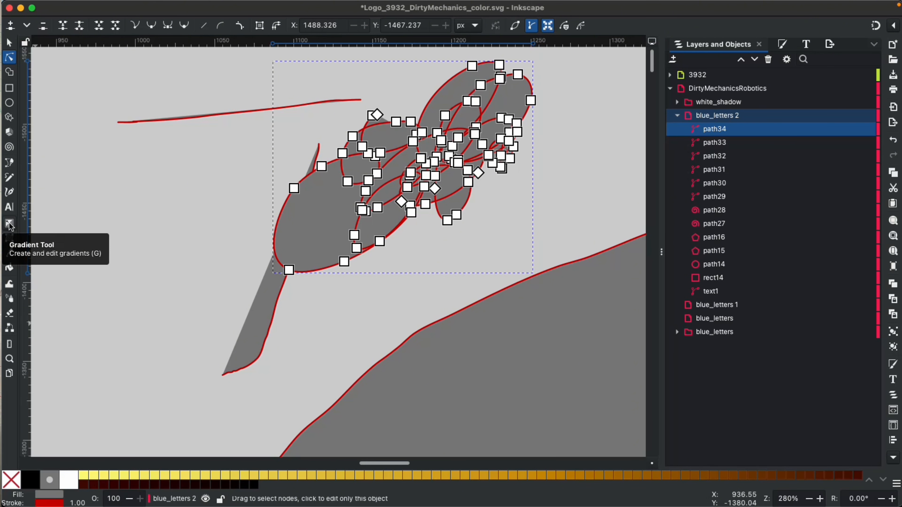
Apply a linear gradient fill to the large freehand spiral path.
scroll(253, 298, "down", 3)
scroll(252, 298, "down", 7)
scroll(252, 298, "right", 4)
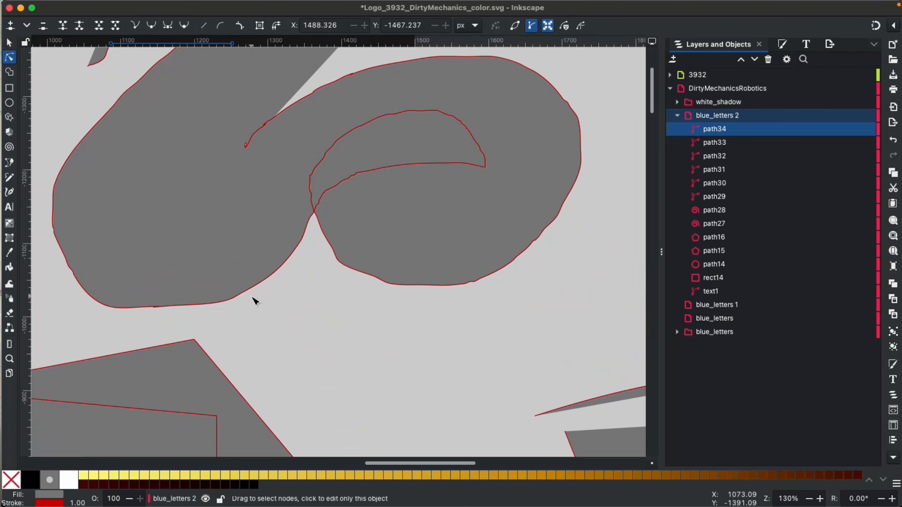
scroll(253, 299, "up", 5)
scroll(252, 299, "left", 4)
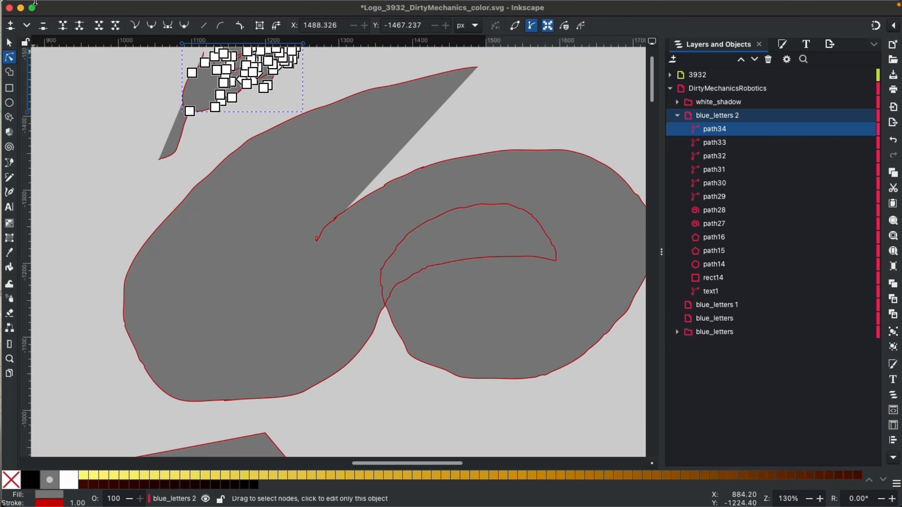
left_click(10, 43)
left_click(313, 243)
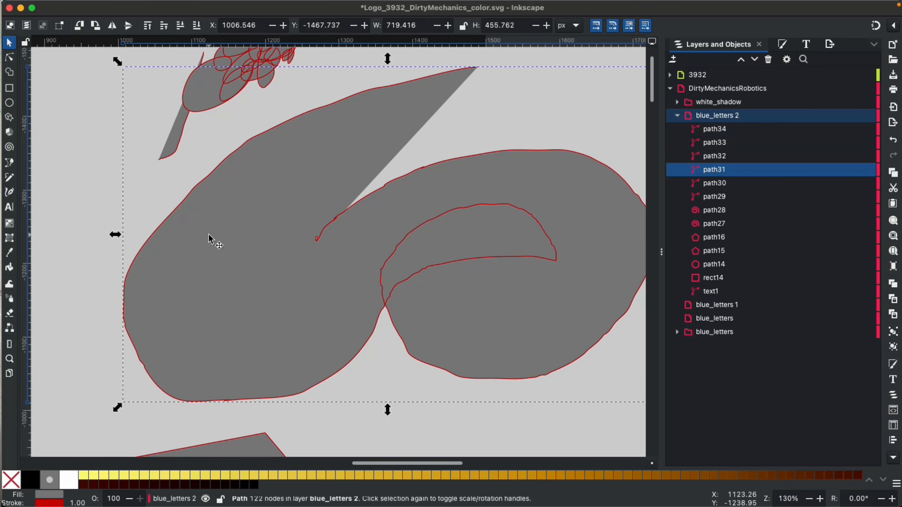
left_click(9, 227)
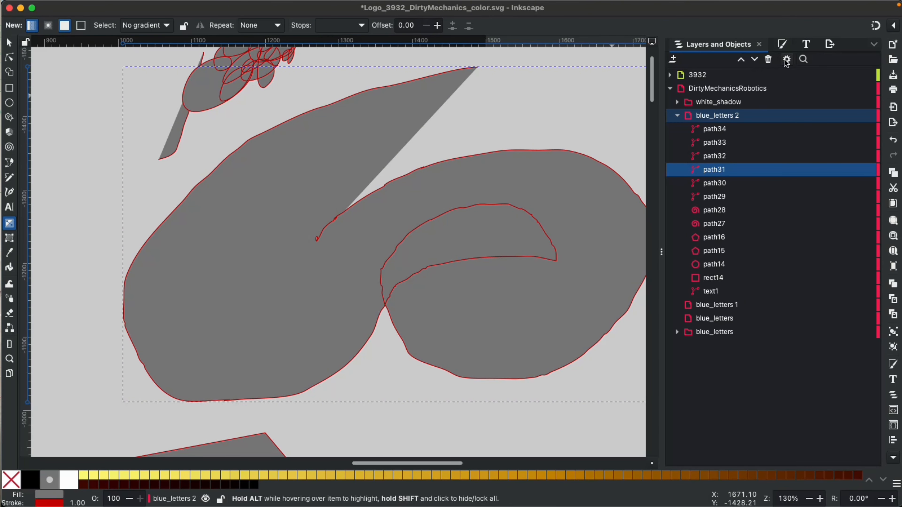
left_click(785, 45)
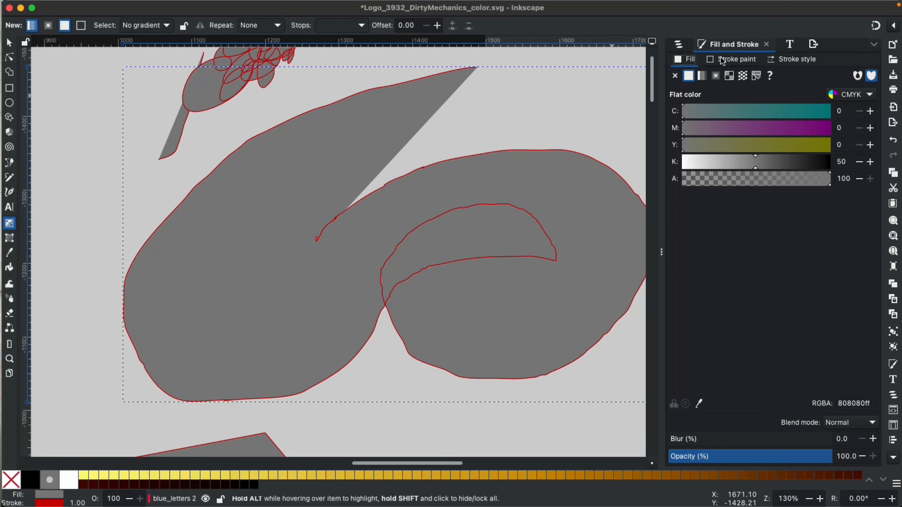
left_click(702, 76)
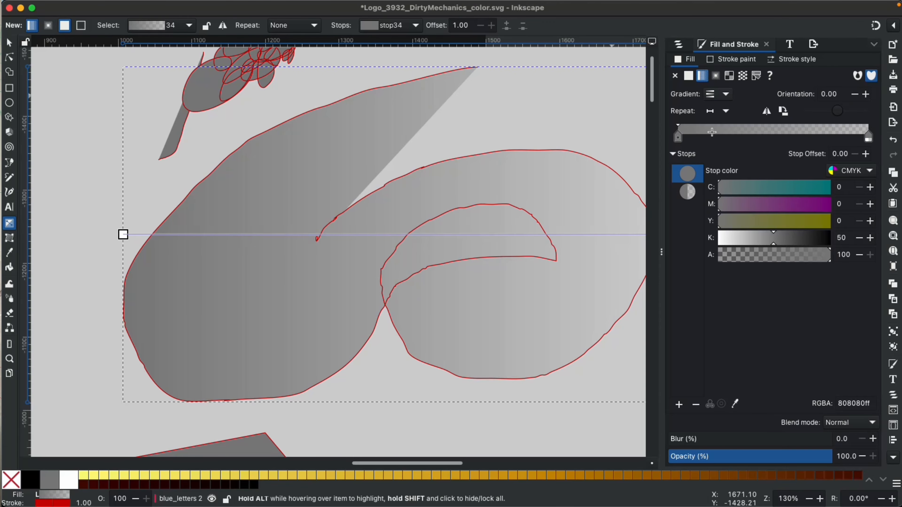
Set the gradient's transparent end stop to offset 0.61 and raise the start stop's yellow value to 83.
left_click(868, 137)
left_click_drag(869, 138, 794, 130)
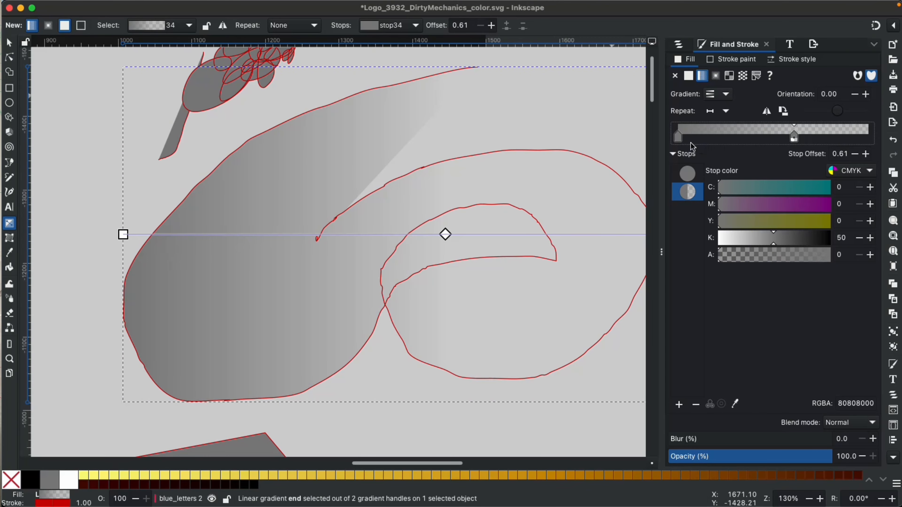
left_click(678, 137)
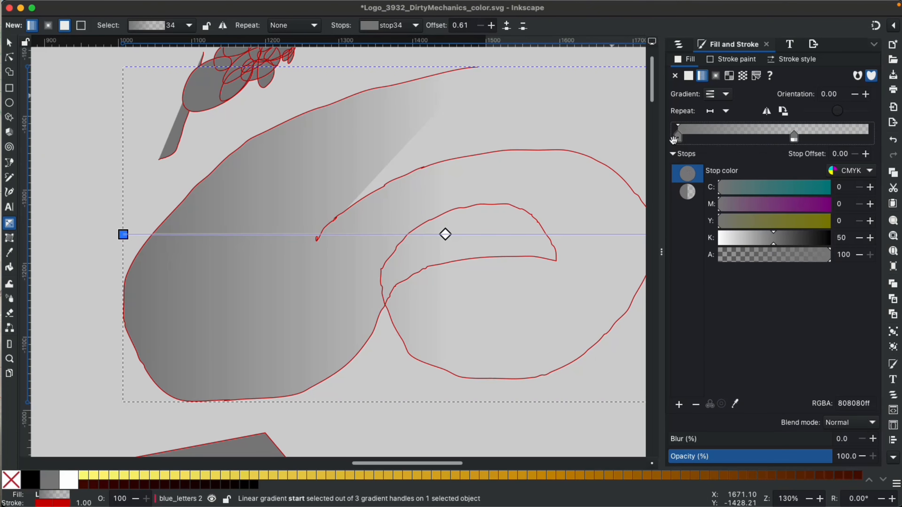
left_click(813, 226)
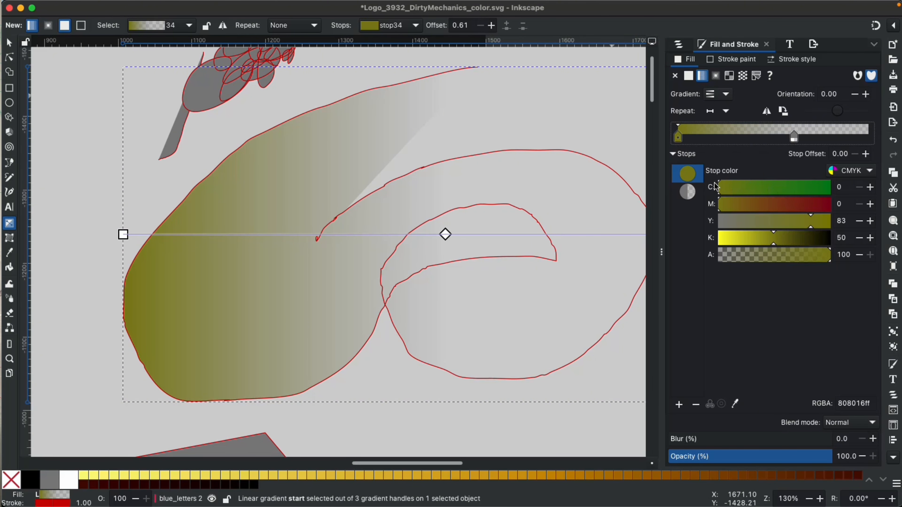
Add three intermediate stops to the linear gradient between its start and end stops.
left_click(680, 405)
left_click(680, 405)
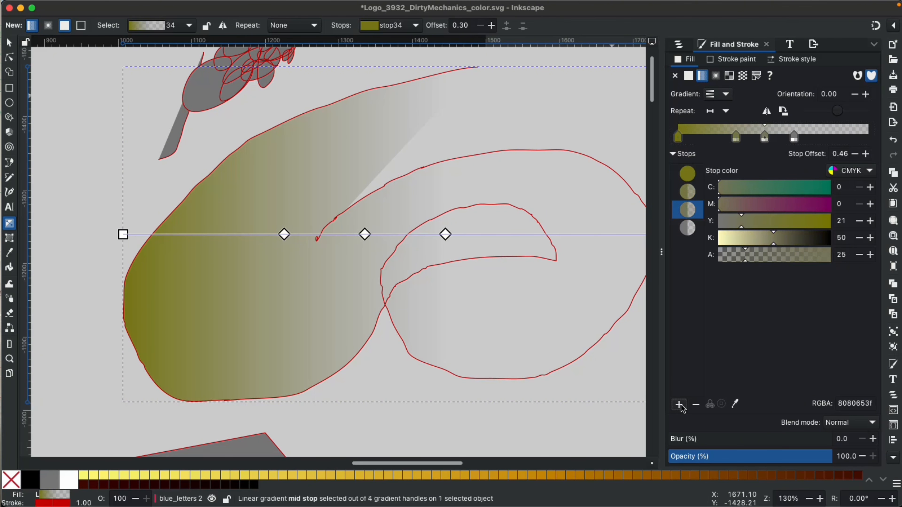
left_click(679, 405)
Tint the three intermediate gradient stops: magenta for the second stop, green for the third and strong yellow for the fourth.
left_click(689, 194)
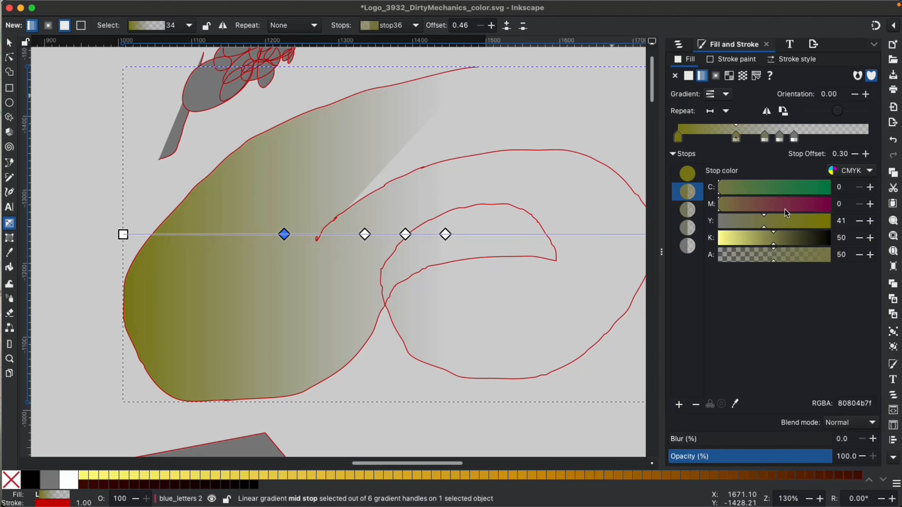
left_click(816, 205)
left_click(688, 211)
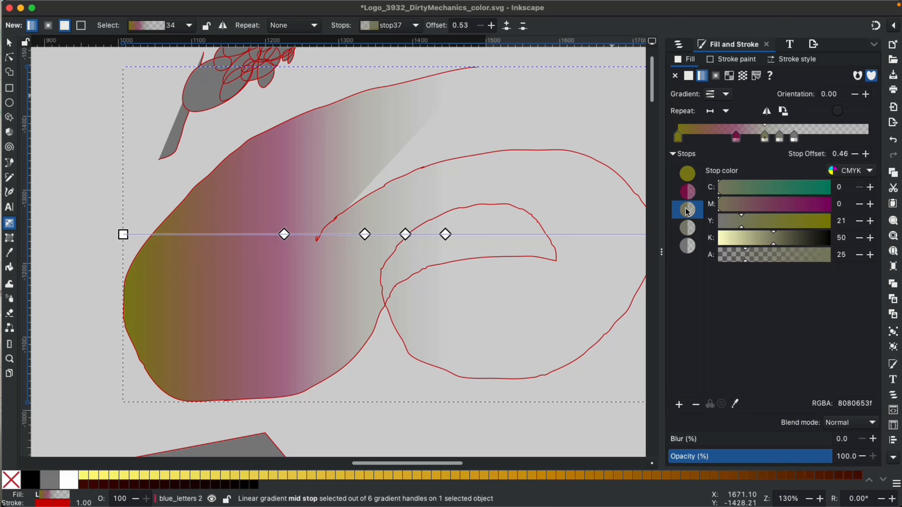
left_click(757, 185)
left_click(692, 229)
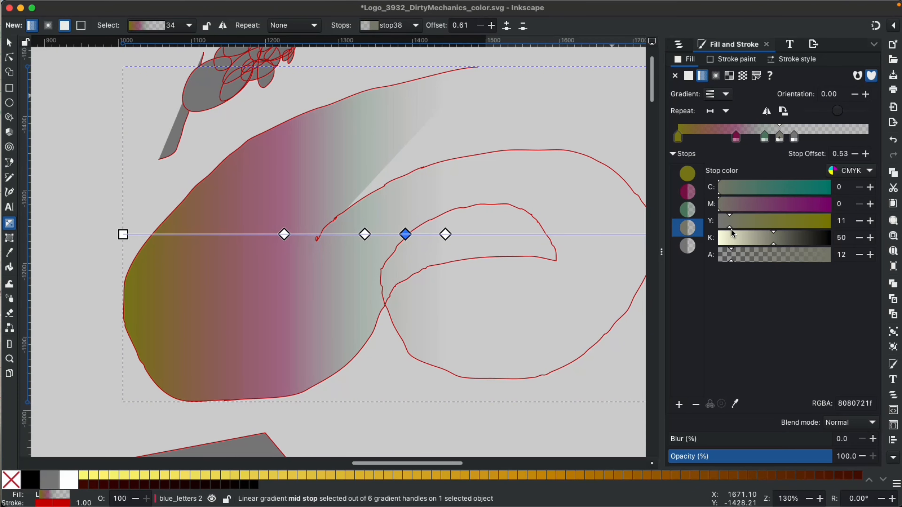
left_click(830, 221)
Set the last gradient stop's alpha to 74 and its offset to 0.75.
left_click(688, 246)
left_click(763, 255)
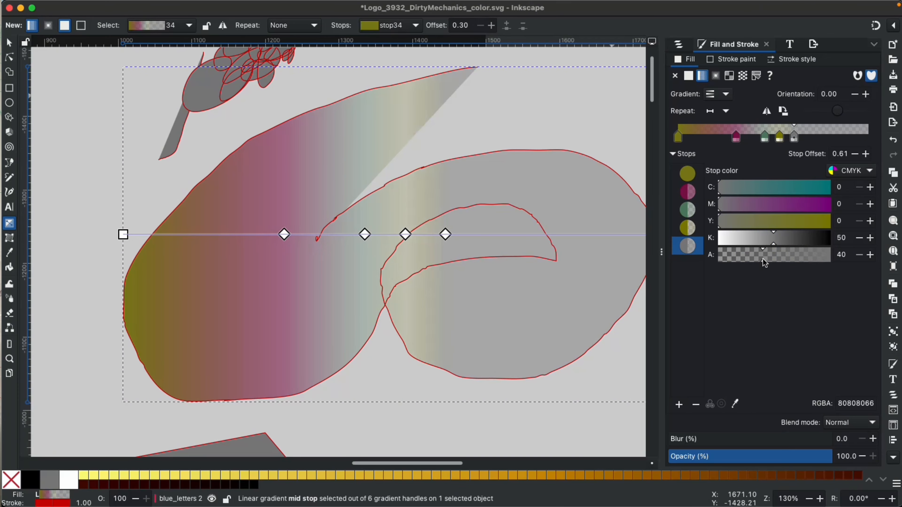
left_click(800, 255)
left_click_drag(451, 227, 577, 222)
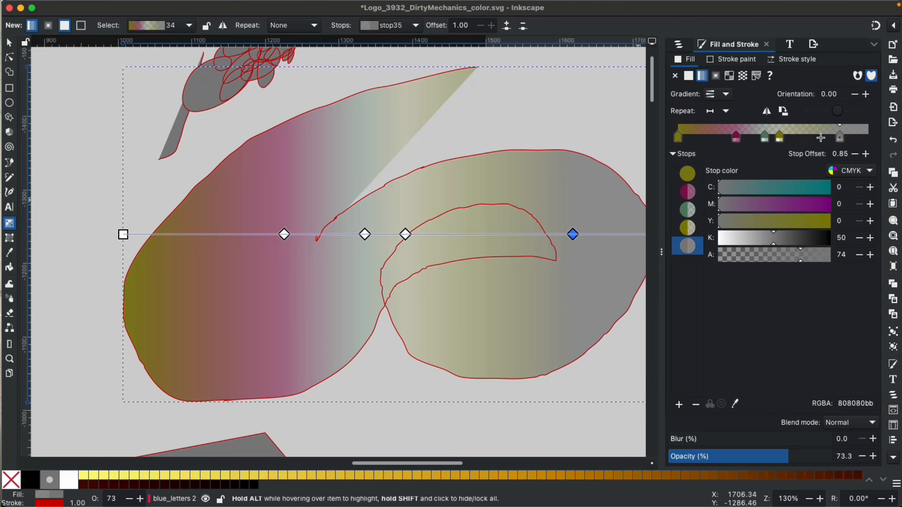
left_click_drag(840, 137, 820, 138)
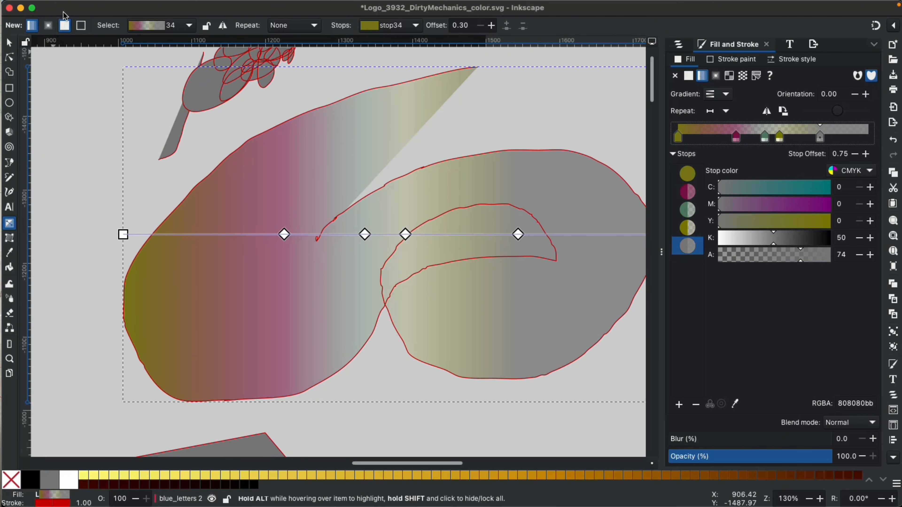
Switch the spiral path's fill to a radial gradient that uses the same color stops.
left_click(52, 29)
left_click(715, 78)
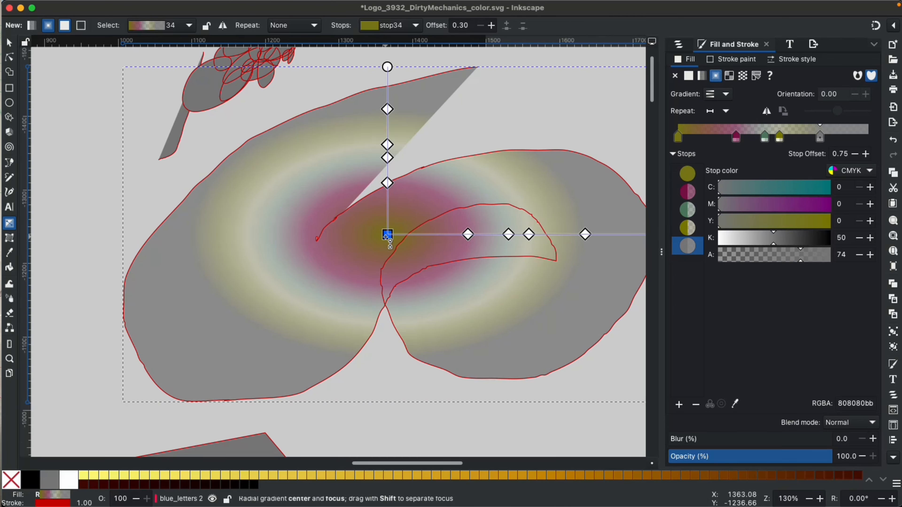
Change the path's fill to a mesh gradient and shift one of its inner white corner nodes up and to the left.
left_click(729, 76)
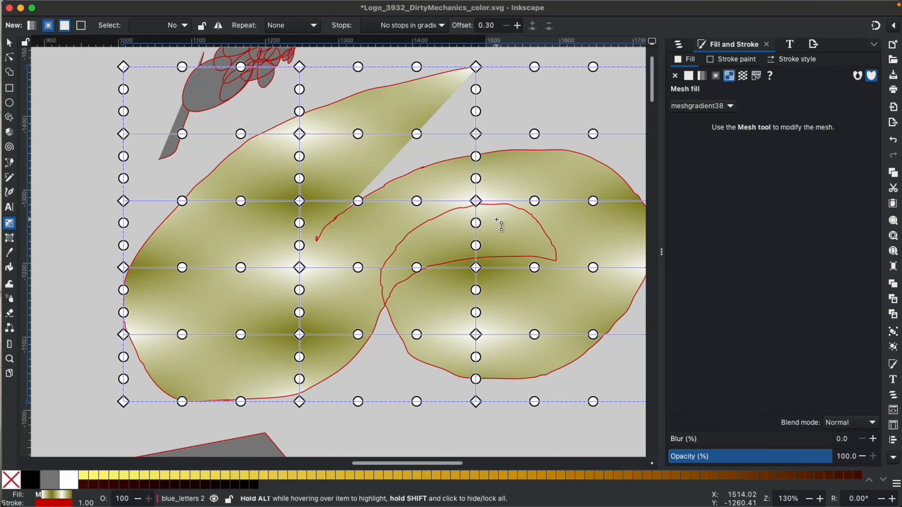
left_click_drag(299, 267, 236, 217)
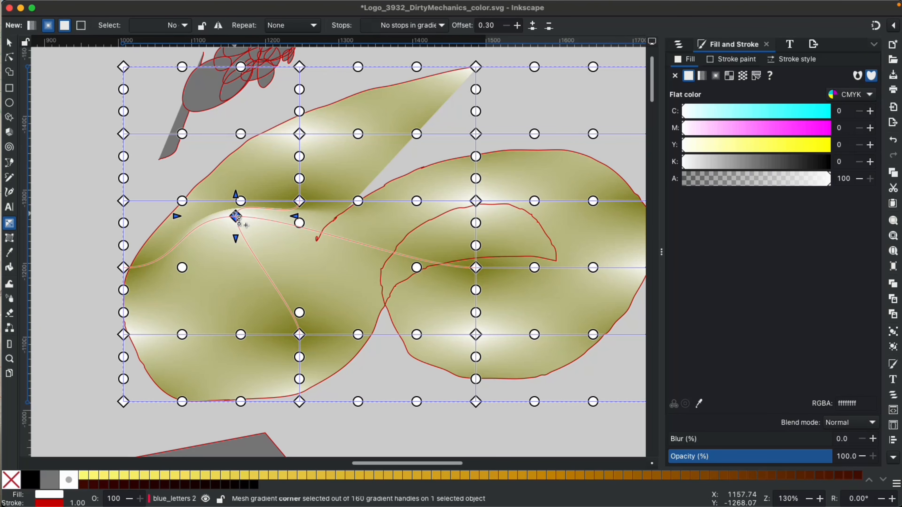
Reshape the mesh line between the moved node and the center node by shifting its curve handle slightly up.
mouse_move(416, 267)
left_mouse_down()
mouse_move(361, 291)
mouse_move(326, 340)
mouse_move(367, 262)
mouse_move(519, 165)
mouse_move(423, 253)
left_mouse_up()
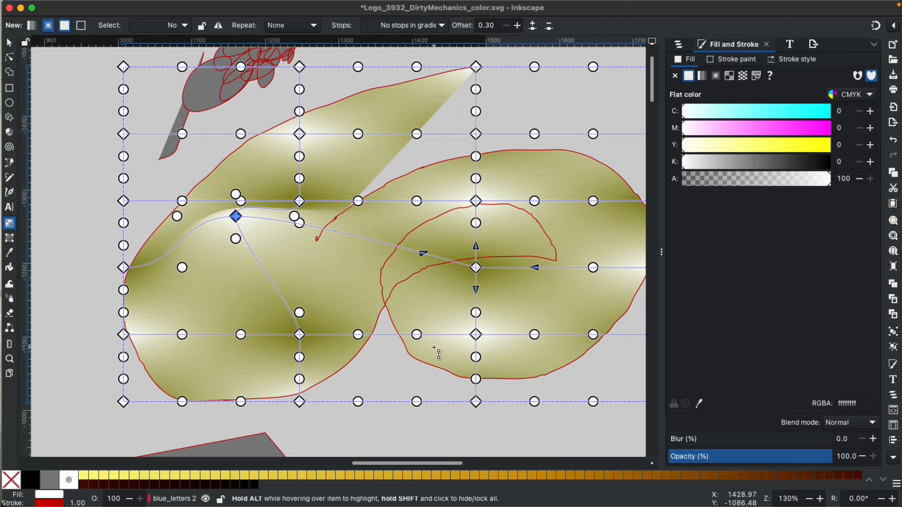
scroll(295, 123, "up", 10)
scroll(295, 122, "left", 4)
left_click(294, 123)
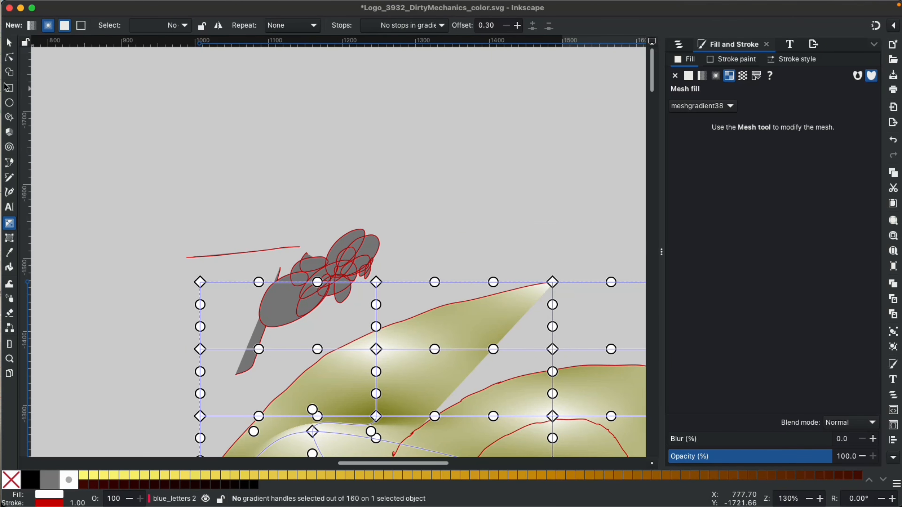
Draw a wide rectangle above the gray scribble and give it a mesh gradient fill.
left_click(10, 90)
left_click_drag(164, 78, 523, 223)
left_click(9, 223)
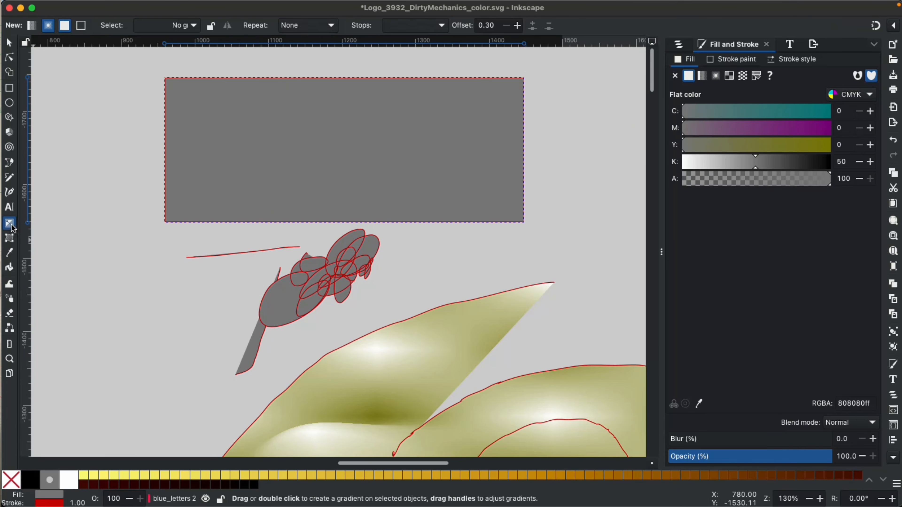
left_click(729, 76)
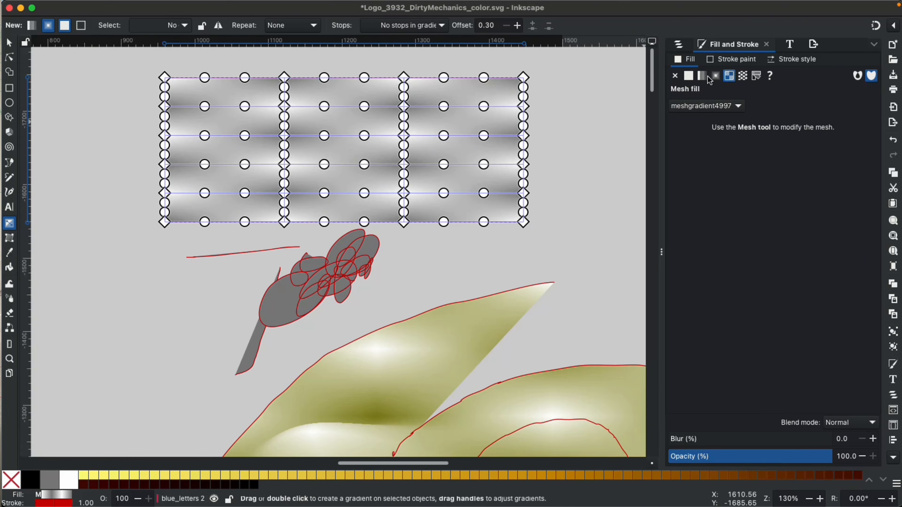
Try the rectangle's other fill type and mesh options, ending with the existing meshgradient38 as its mesh fill.
left_click(708, 106)
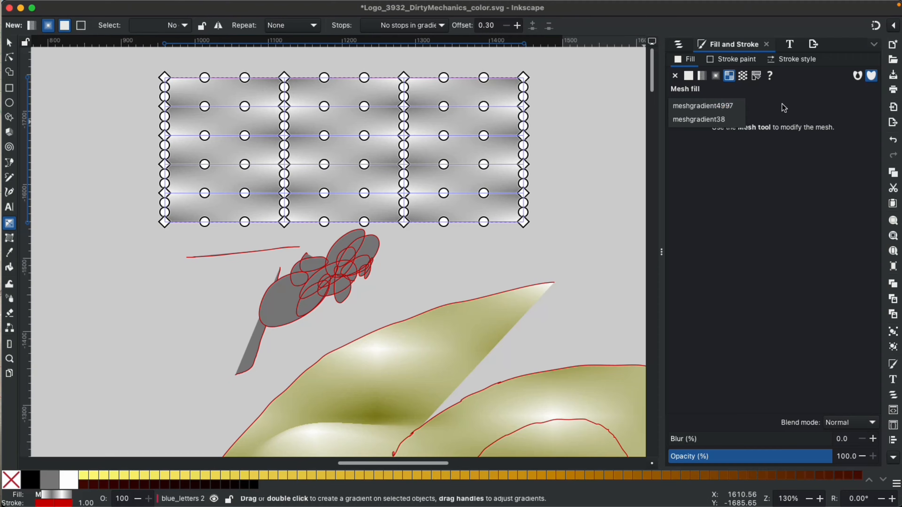
left_click(709, 107)
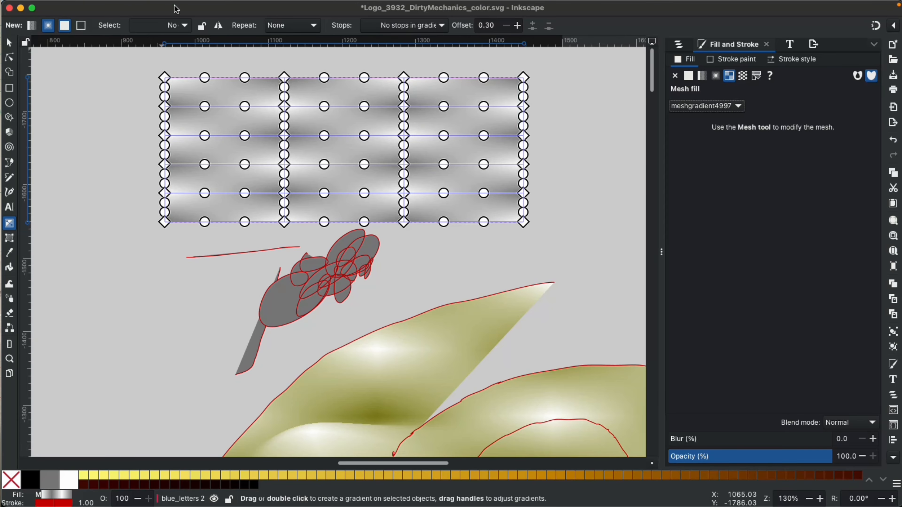
left_click(743, 76)
left_click(729, 77)
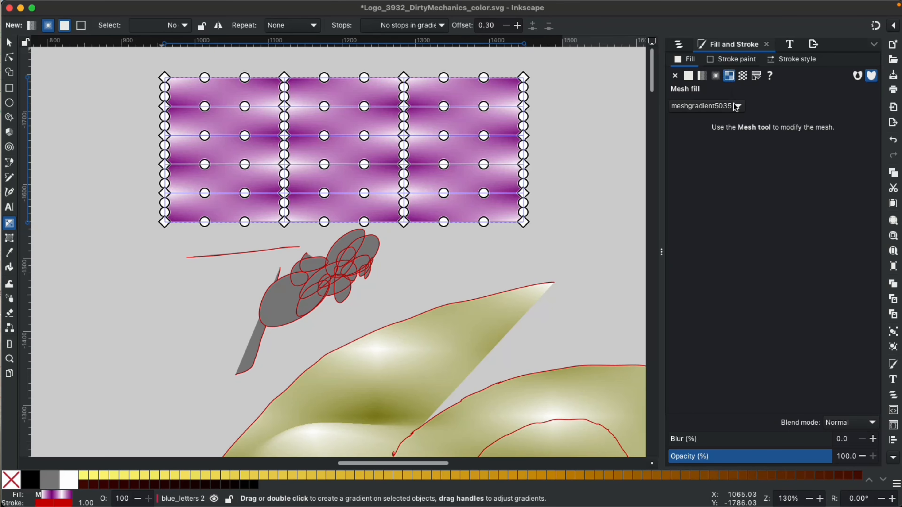
left_click(719, 109)
left_click(704, 121)
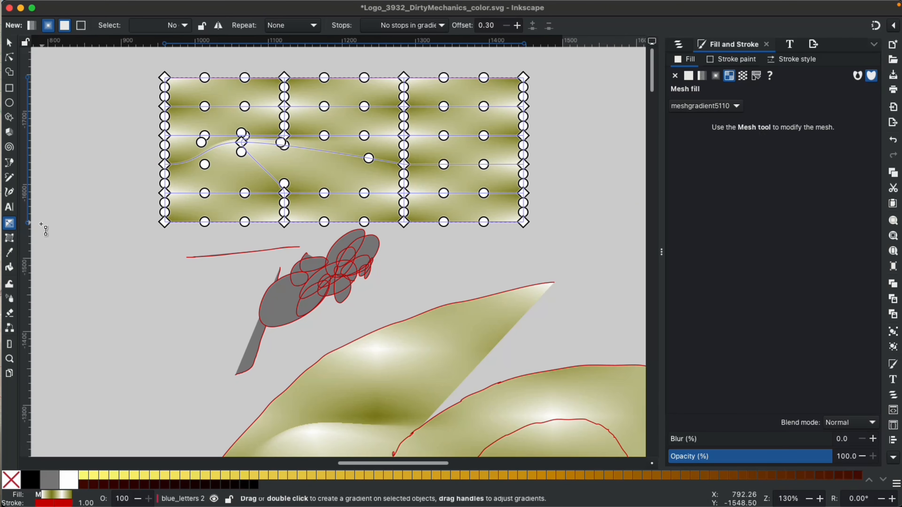
Switch to the Mesh tool and set new meshes to 2 rows and 1 column.
left_click(20, 238)
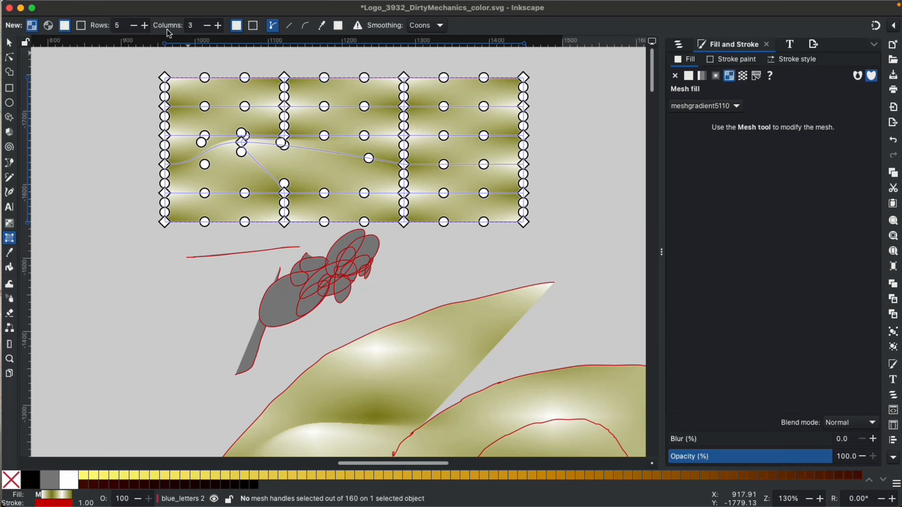
double_click(136, 25)
left_click(209, 30)
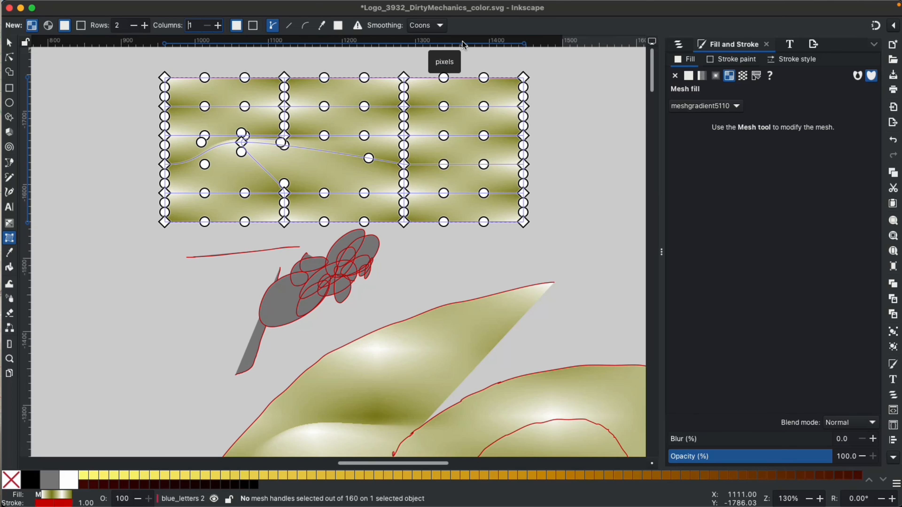
Select all of the rectangle's mesh nodes, set new meshes to 3 rows and 3 columns, and deselect the nodes.
left_click_drag(93, 121, 250, 301)
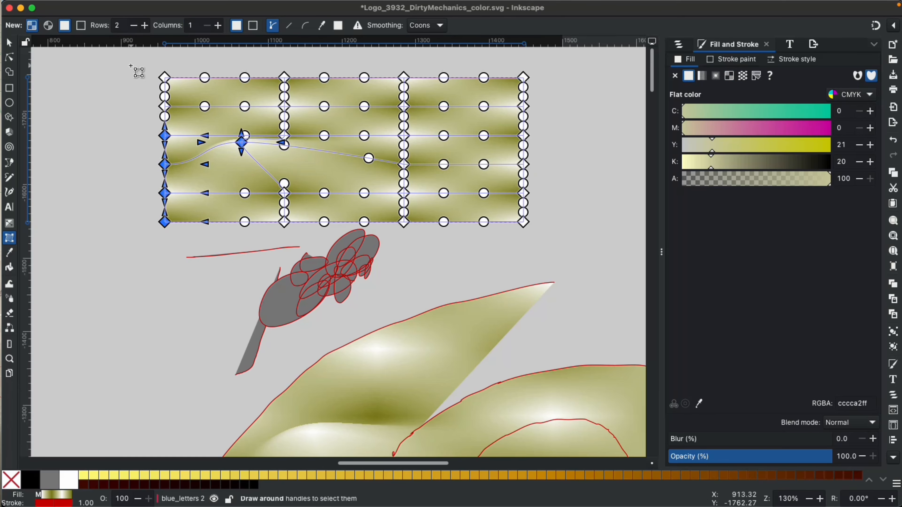
left_click_drag(129, 65, 427, 232)
scroll(427, 232, "left", 5)
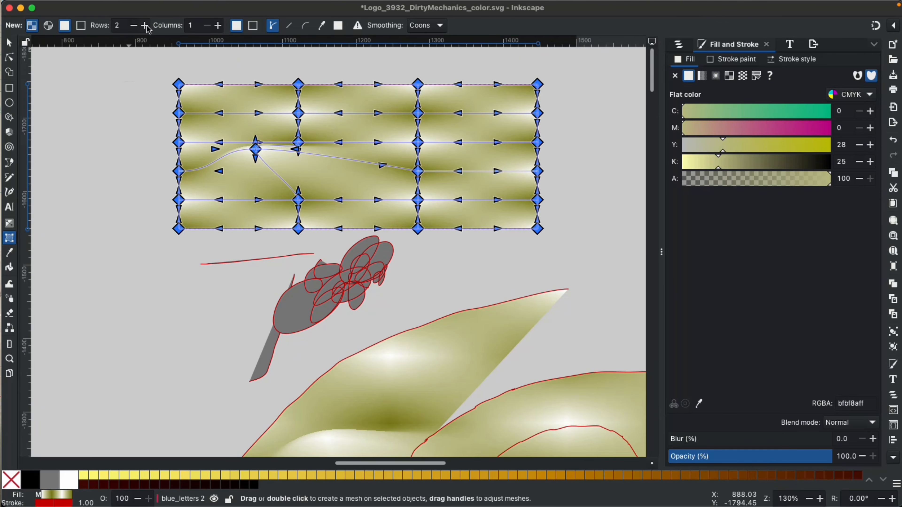
left_click(132, 26)
left_click(217, 26)
left_click(217, 25)
key("Escape")
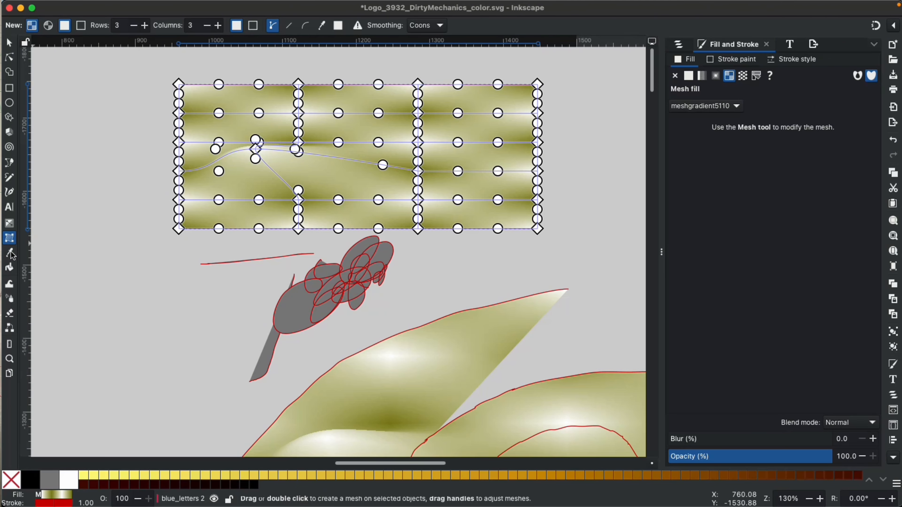
Use the Color Picker to fill the rectangle with olive sampled from the spiral's gradient and give the scribble an olive 9f9f4f stroke.
left_click(10, 253)
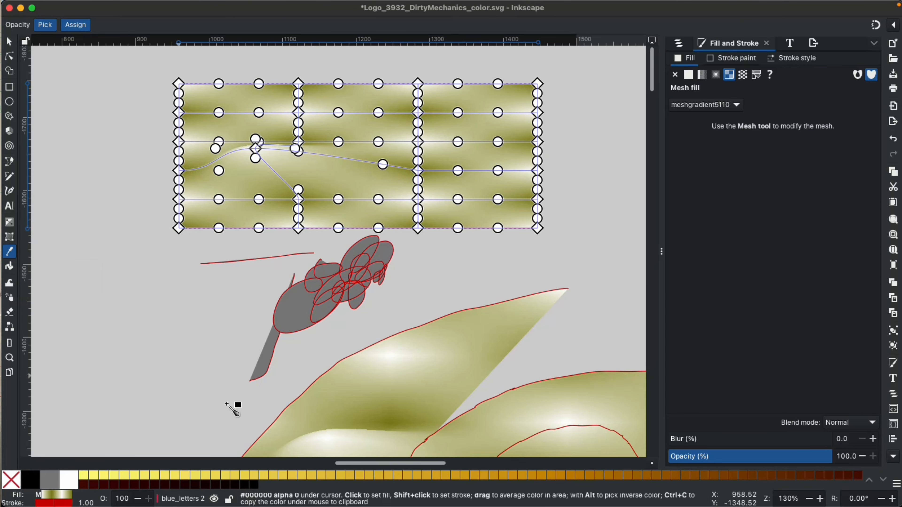
left_click(391, 410)
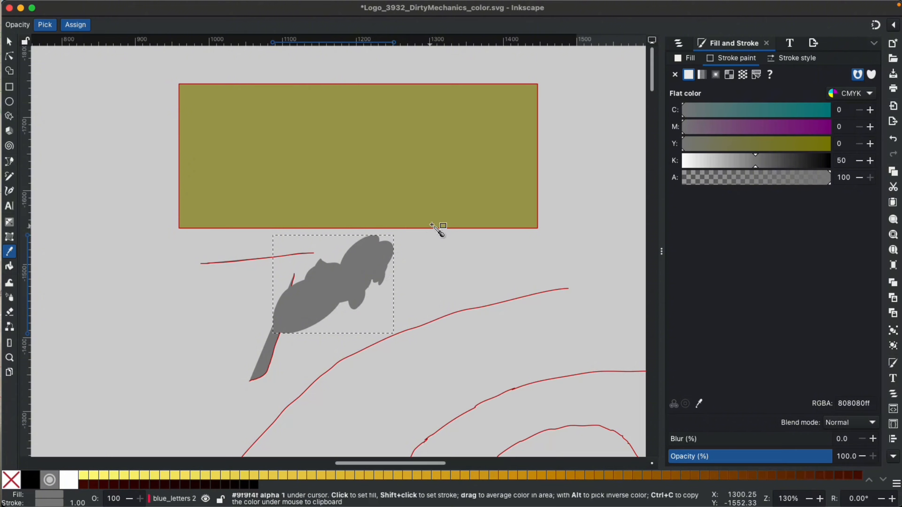
left_click(455, 197, "shift")
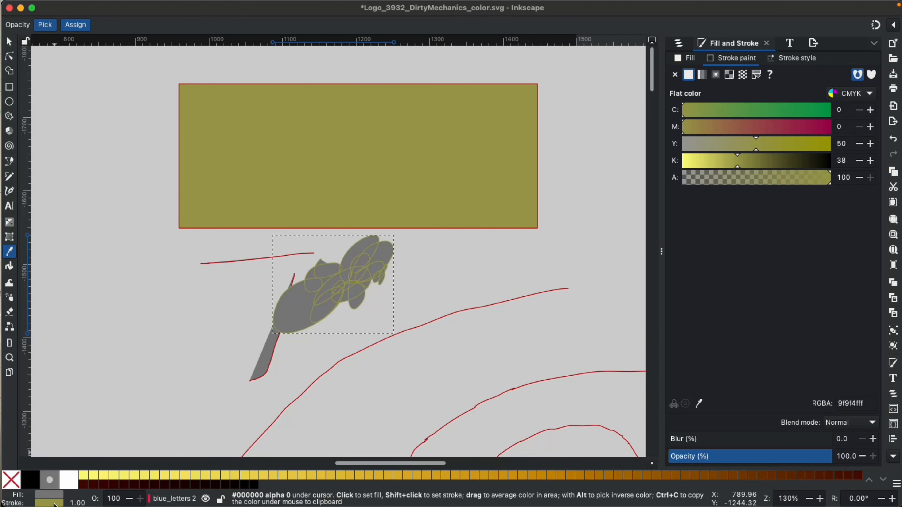
Set the scribble's fill to a sampled translucent red and examine its overlap with the gray shape up close.
left_click(431, 323)
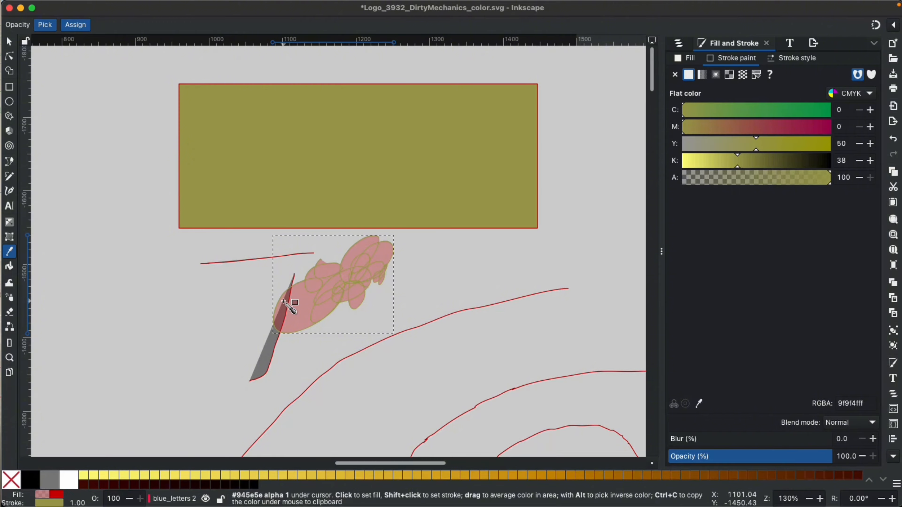
scroll(284, 303, "up", 12)
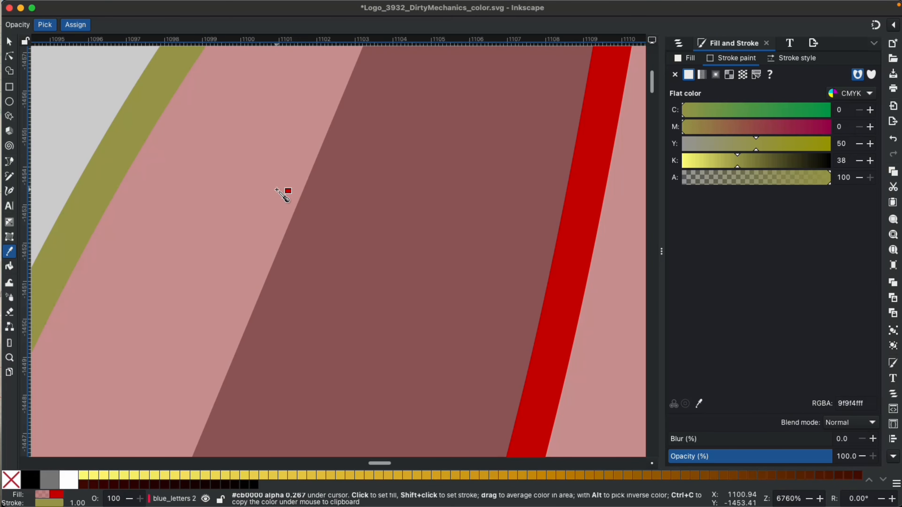
scroll(284, 196, "down", 10)
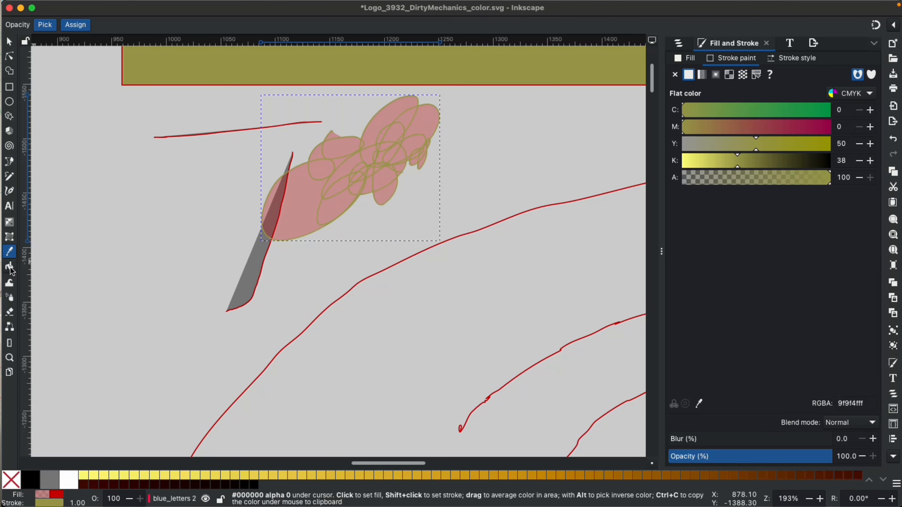
Fill the olive rectangle with the current translucent red using the Paint Bucket tool.
left_click(9, 267)
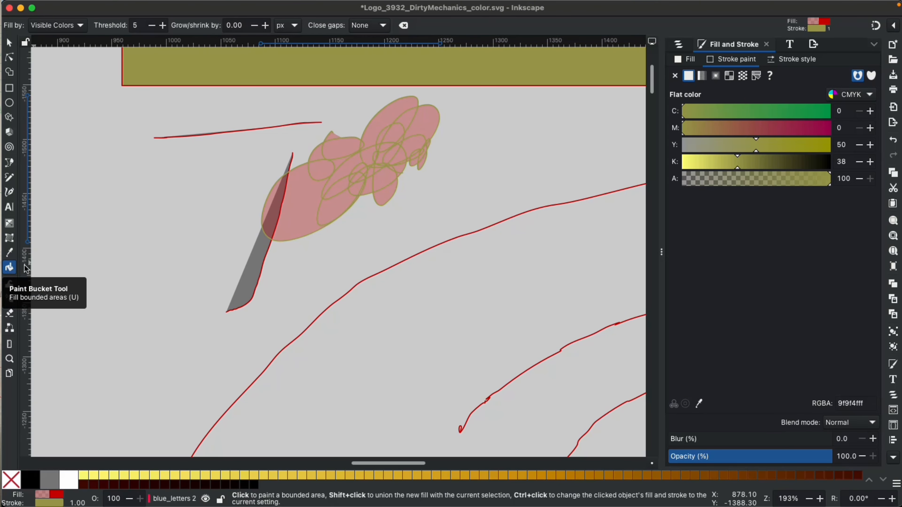
scroll(398, 163, "up", 8)
scroll(399, 162, "down", 2)
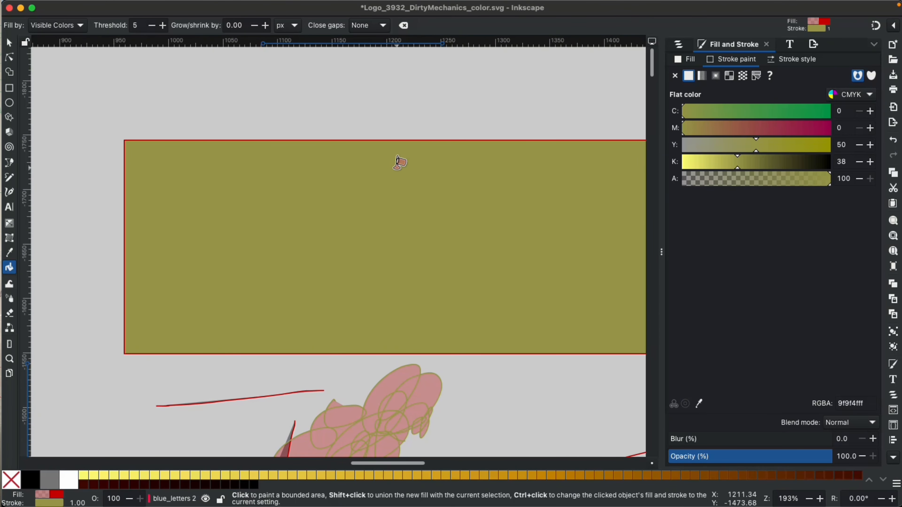
left_click(313, 213)
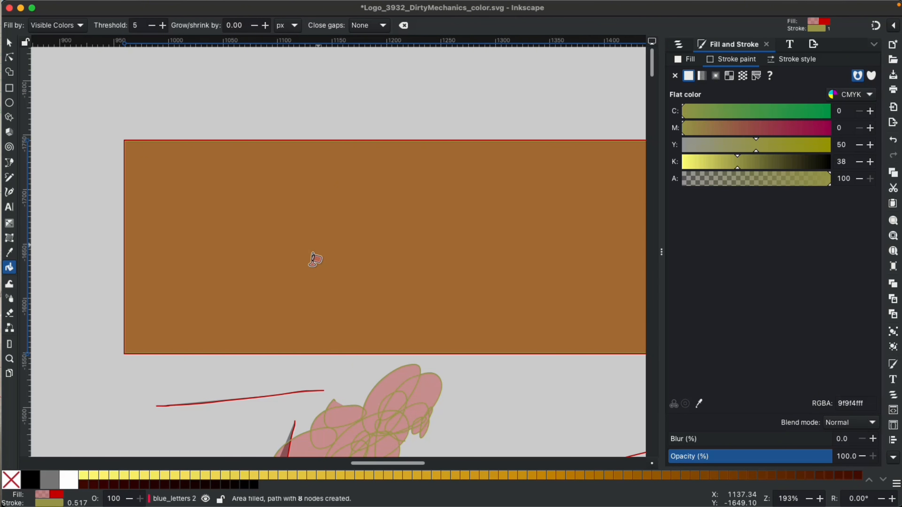
Recolor the bucket fill with gold #D8AC24 and fill the rectangle once more.
left_click(427, 475)
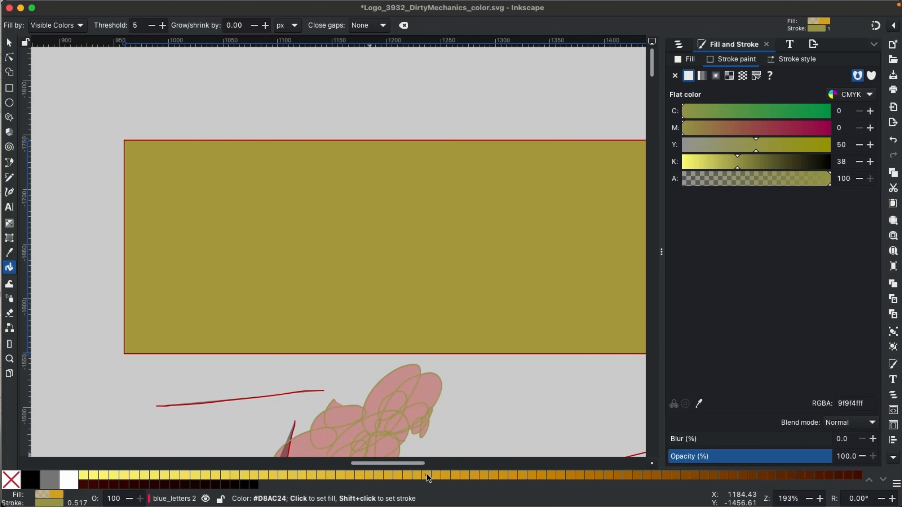
left_click(368, 240)
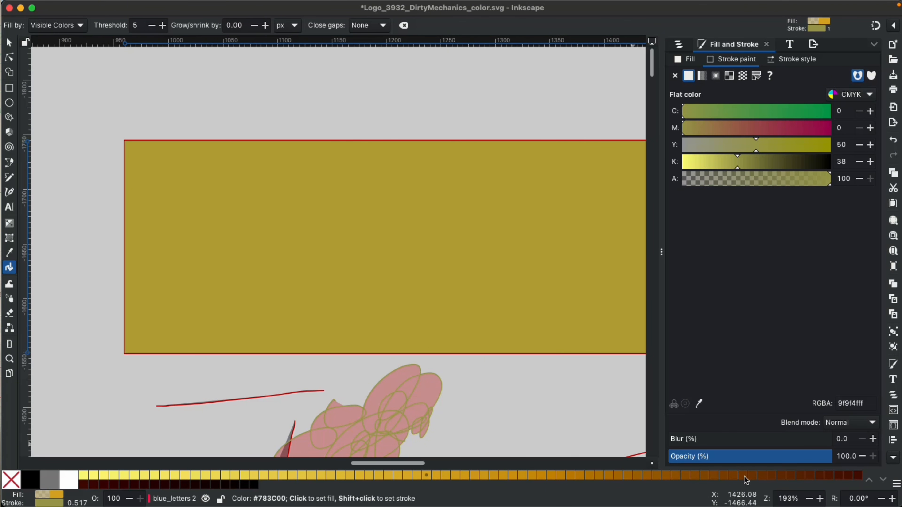
Switch the swatches to the elementary palette, choose light blue, and bucket-fill the rectangle with it twice.
left_click(896, 484)
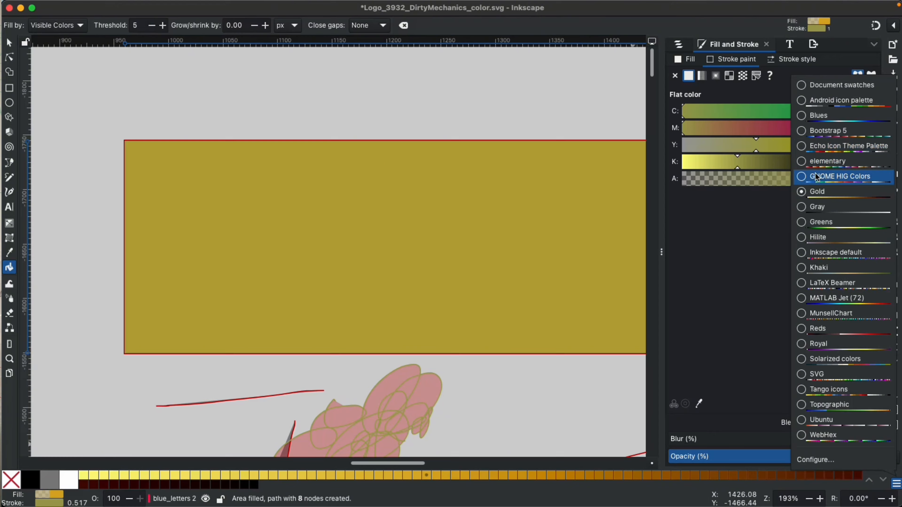
left_click(819, 160)
left_click(305, 485)
left_click(391, 286)
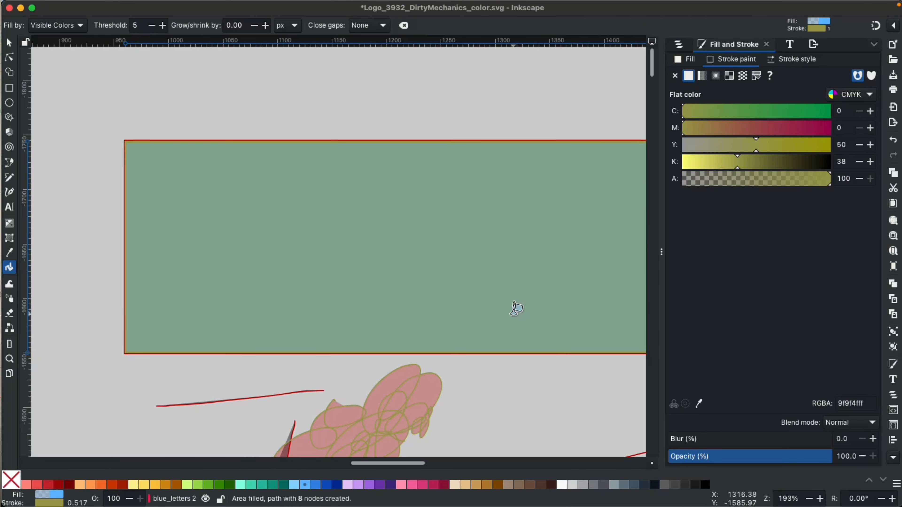
left_click(551, 261)
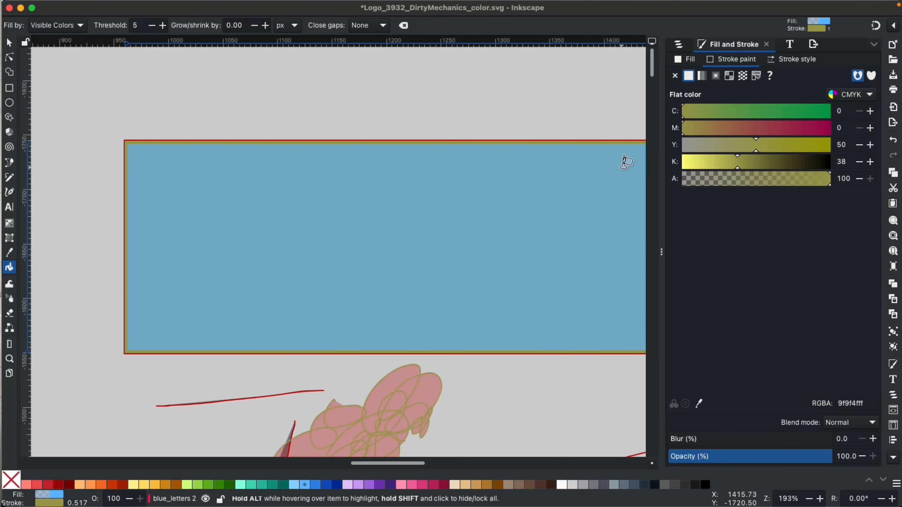
Display the layers and objects list and stack several more translucent blue bucket fills on the rectangle.
left_click(679, 47)
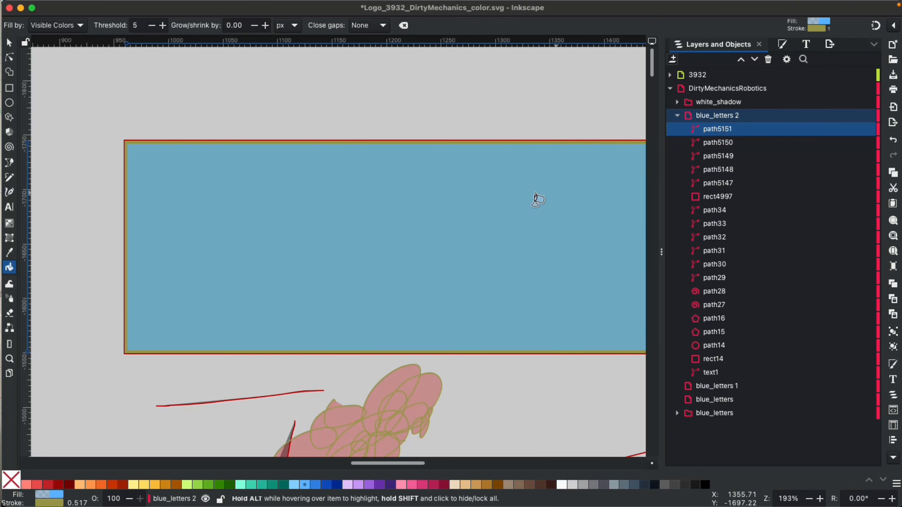
left_click(497, 222)
left_click(498, 222)
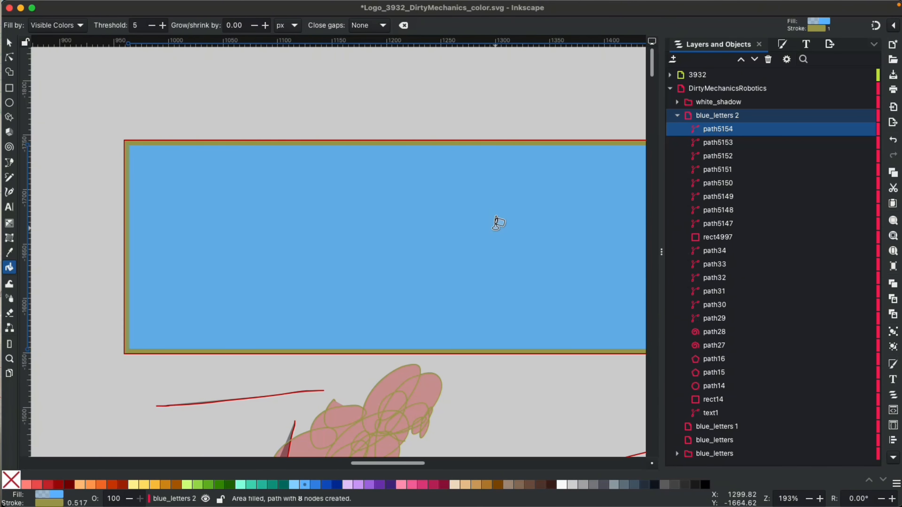
left_click(497, 222)
left_click(568, 208)
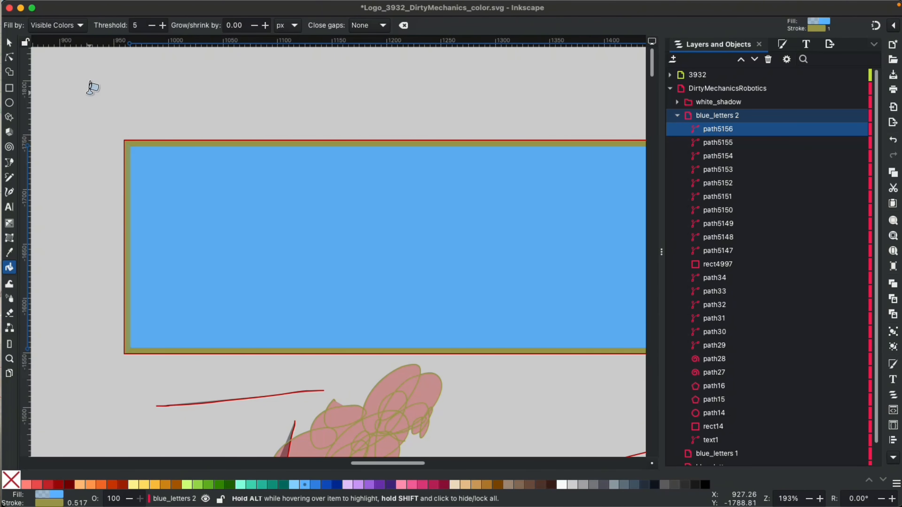
Move the topmost blue fill path up and to the left, to about X 909 px and Y -1826 px.
left_click(10, 43)
left_click(300, 234)
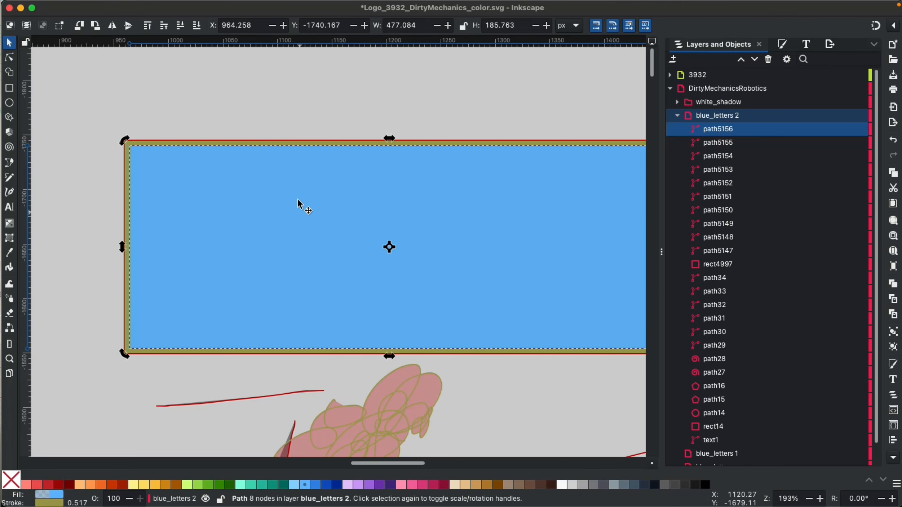
left_click_drag(440, 253, 380, 160)
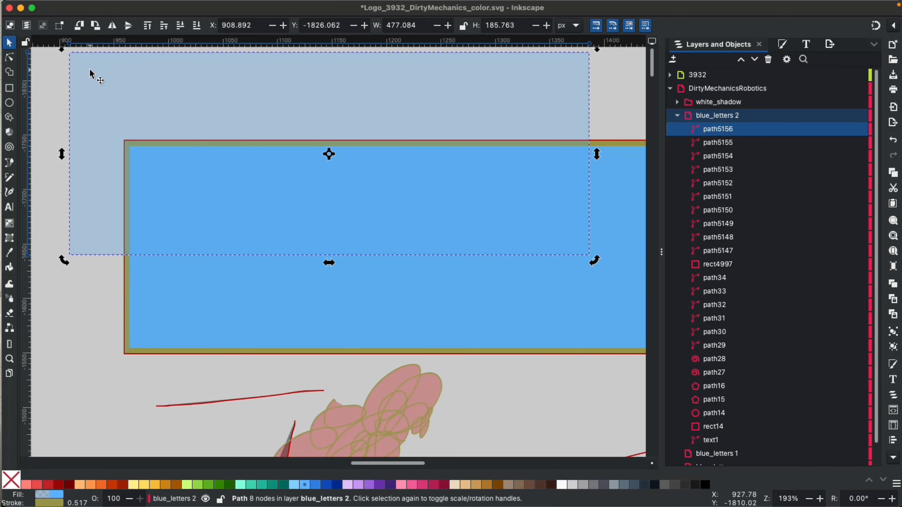
Bucket-fill the letter n in the word Mechanics with the current translucent light blue.
left_click(10, 270)
scroll(96, 301, "down", 5)
scroll(96, 301, "down", 14)
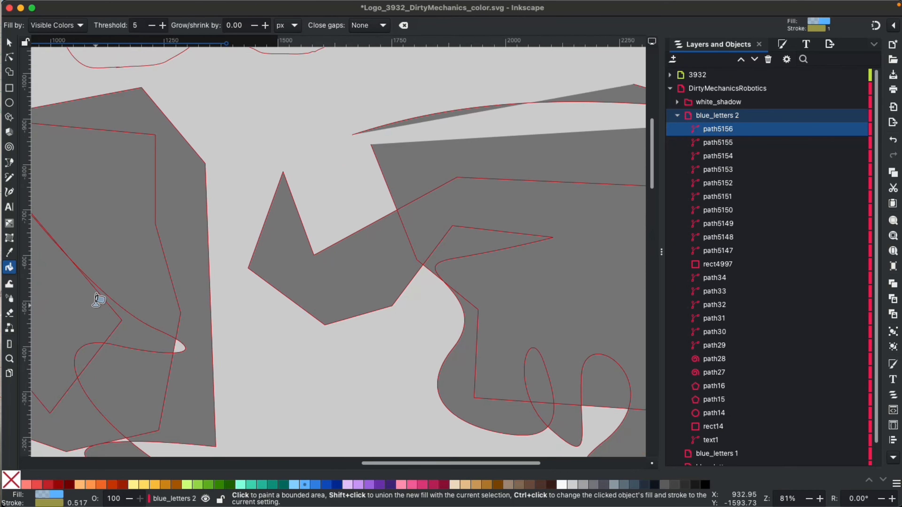
scroll(98, 300, "down", 15)
scroll(99, 300, "left", 5)
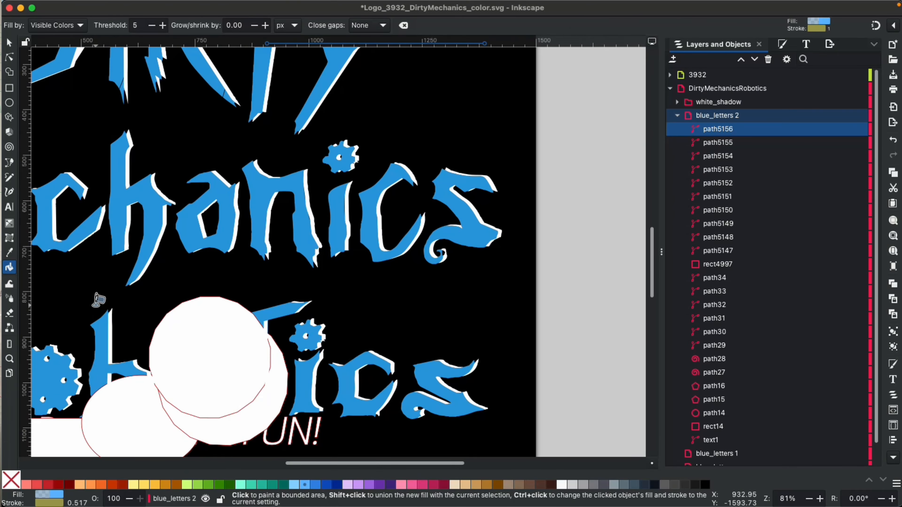
scroll(99, 300, "down", 3)
scroll(98, 300, "up", 5)
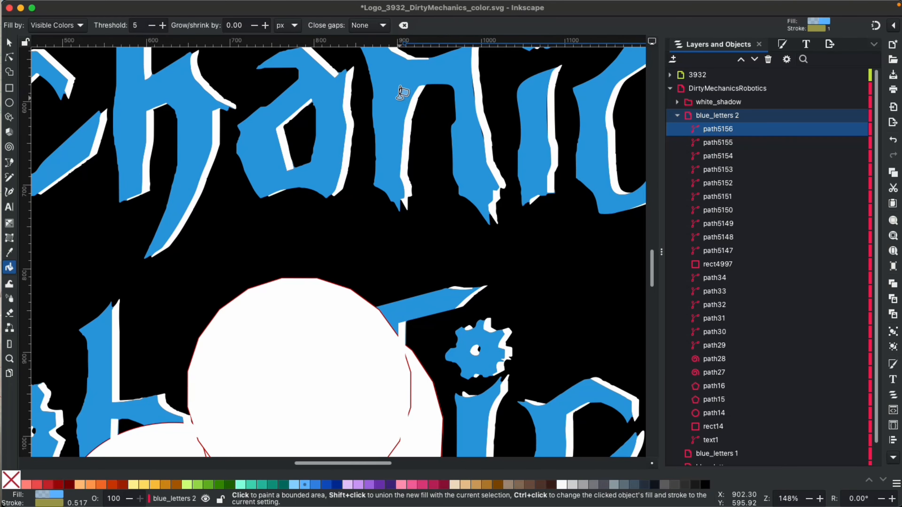
left_click(399, 97)
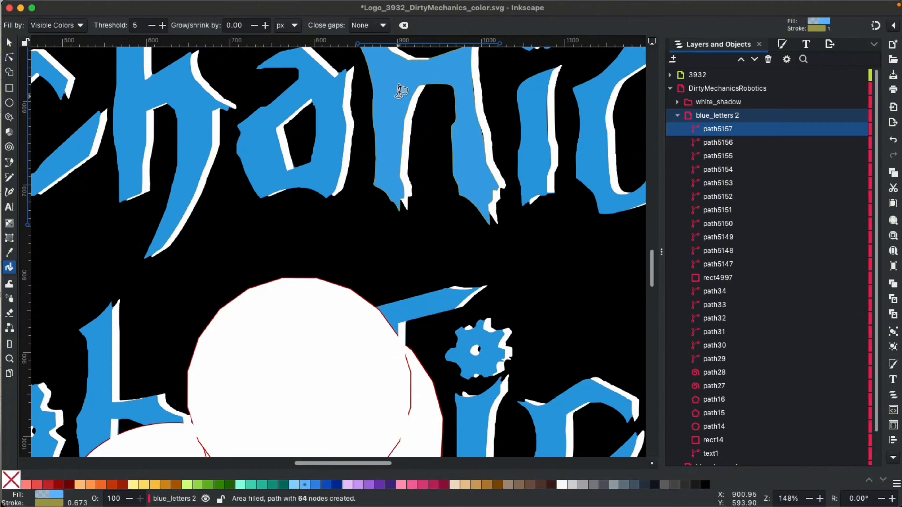
Move the filled copy of the letter n down onto the white circle and delete it.
key("s")
mouse_move(398, 117)
left_mouse_down()
mouse_move(238, 268)
mouse_move(209, 262)
left_mouse_up()
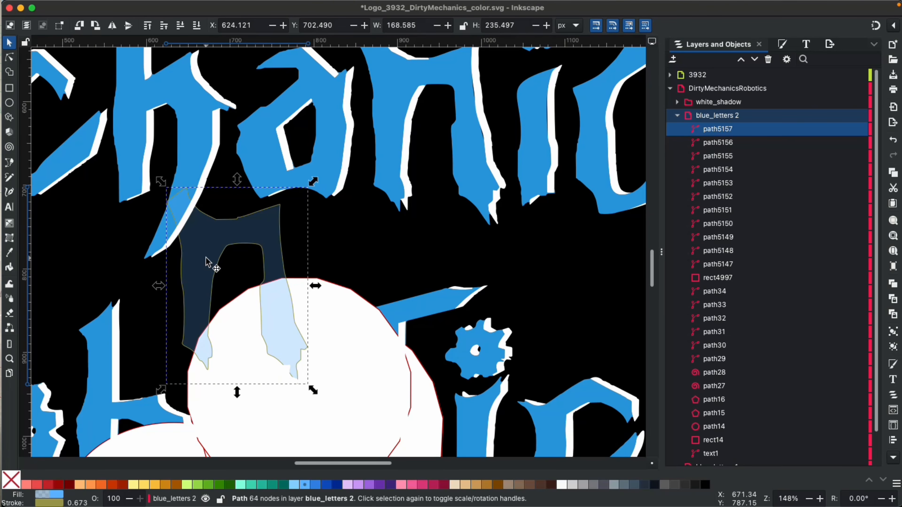
key("Delete")
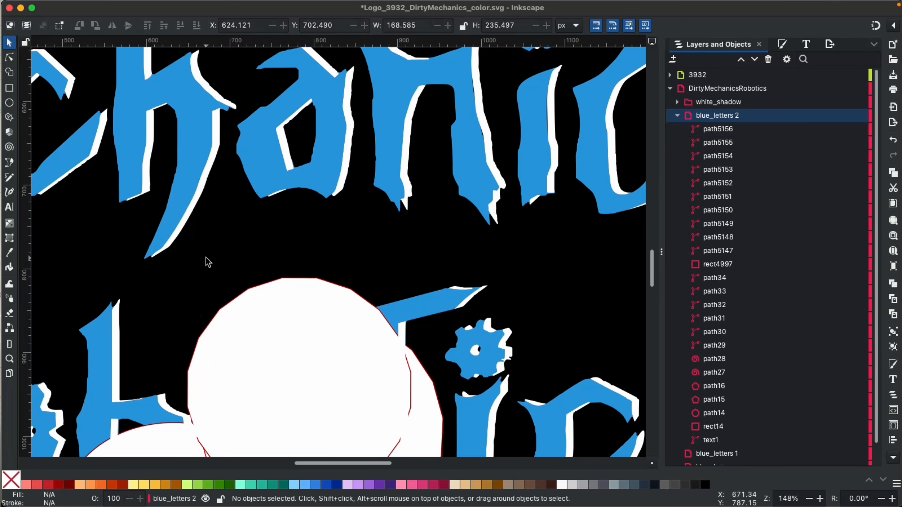
Select the DirtyMechanicsRobotics layer and push the Mechanics letters out of place with the Tweak tool in move mode.
left_click(9, 285)
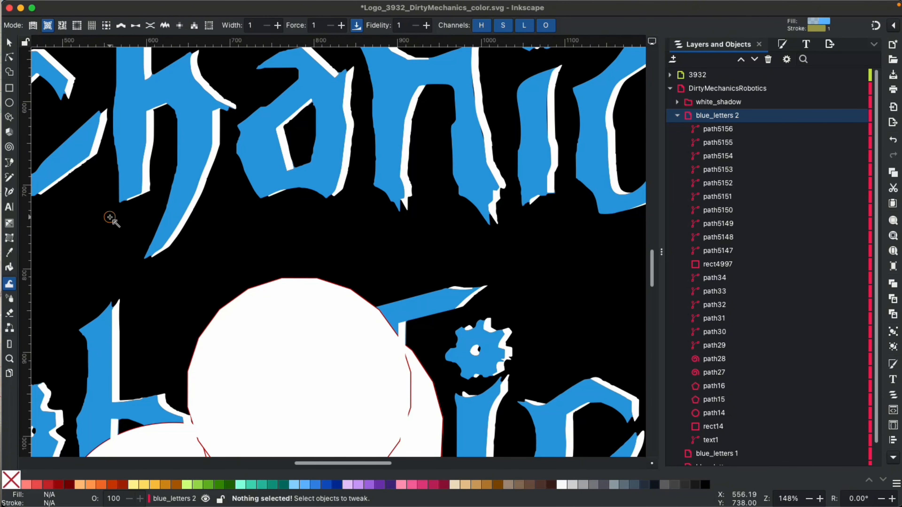
scroll(110, 217, "up", 12)
scroll(110, 217, "left", 9)
scroll(110, 217, "down", 3)
scroll(110, 217, "up", 2)
scroll(109, 217, "left", 2)
scroll(109, 217, "up", 5)
scroll(109, 217, "left", 4)
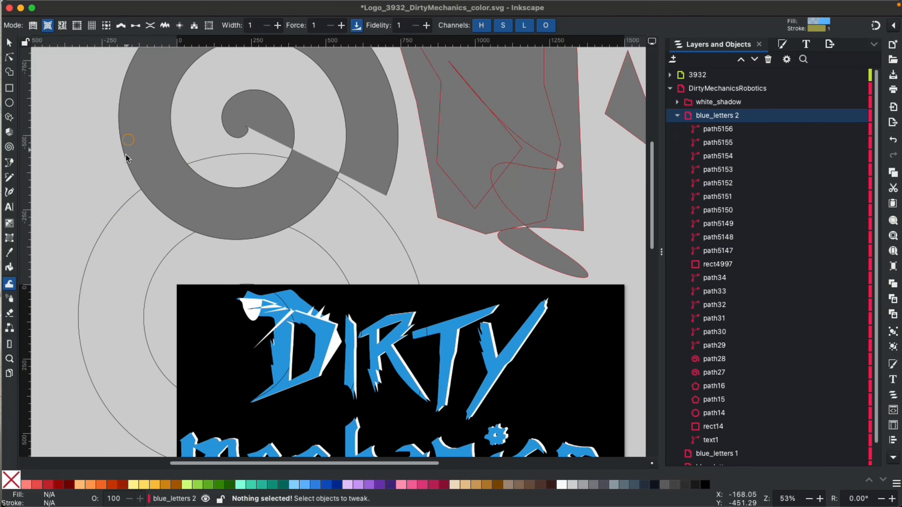
scroll(123, 238, "down", 10)
scroll(123, 238, "right", 3)
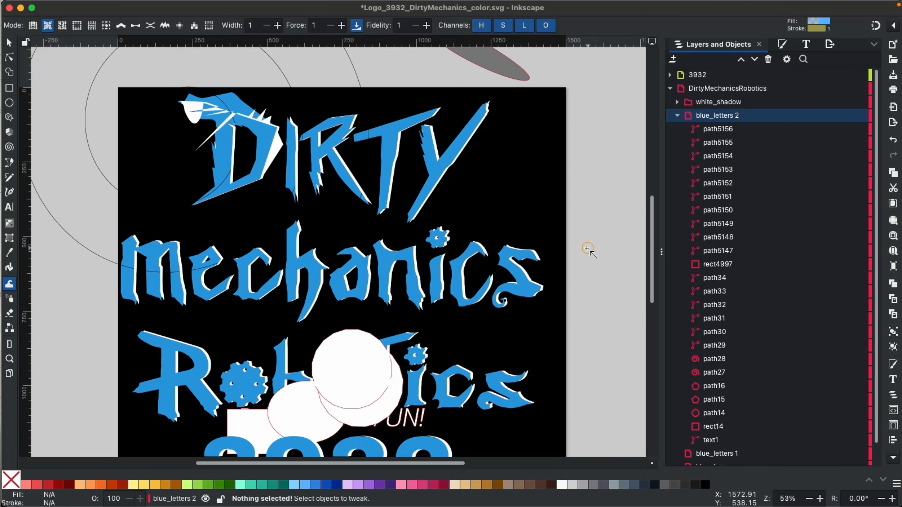
left_click(747, 88)
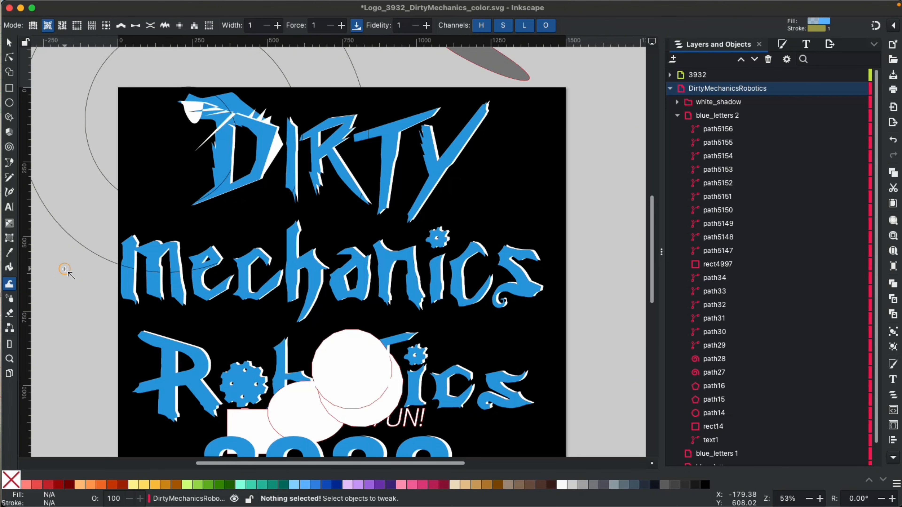
left_click(33, 25)
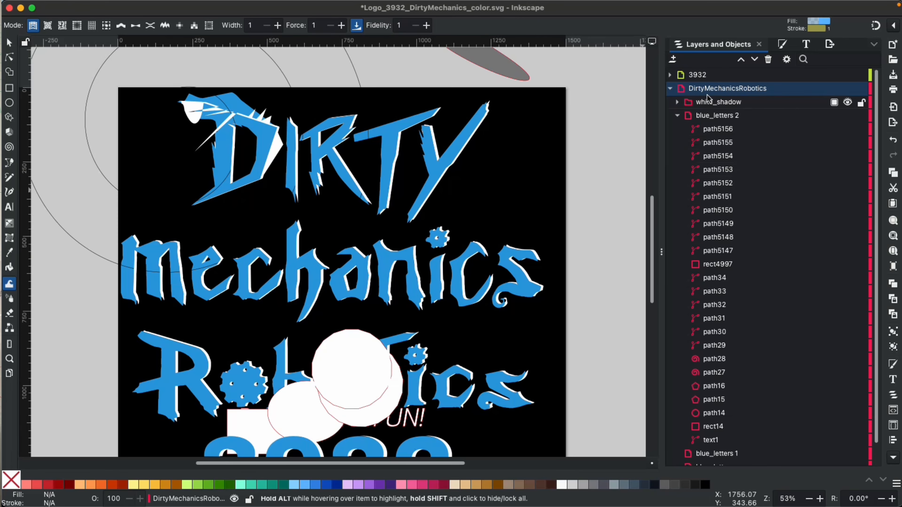
double_click(728, 89)
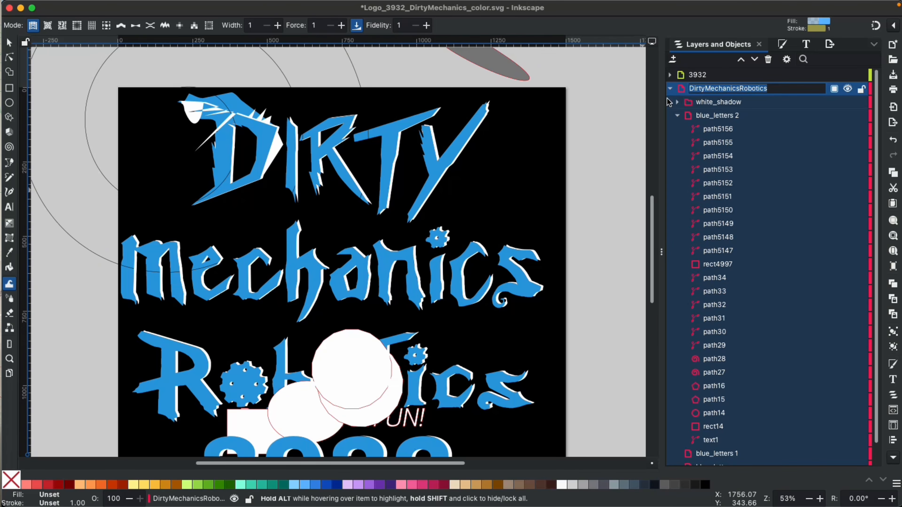
left_click_drag(418, 307, 365, 283)
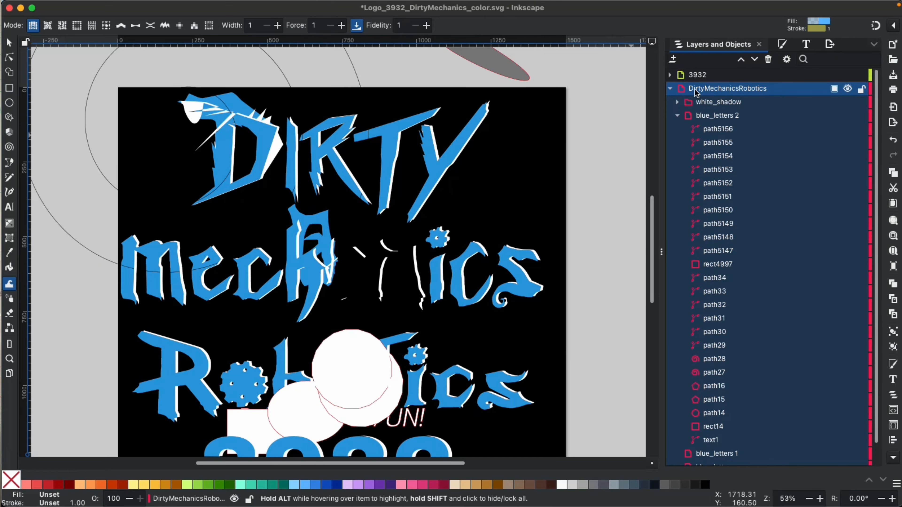
mouse_move(500, 322)
left_mouse_down()
mouse_move(446, 303)
mouse_move(394, 270)
mouse_move(222, 245)
mouse_move(114, 198)
left_mouse_up()
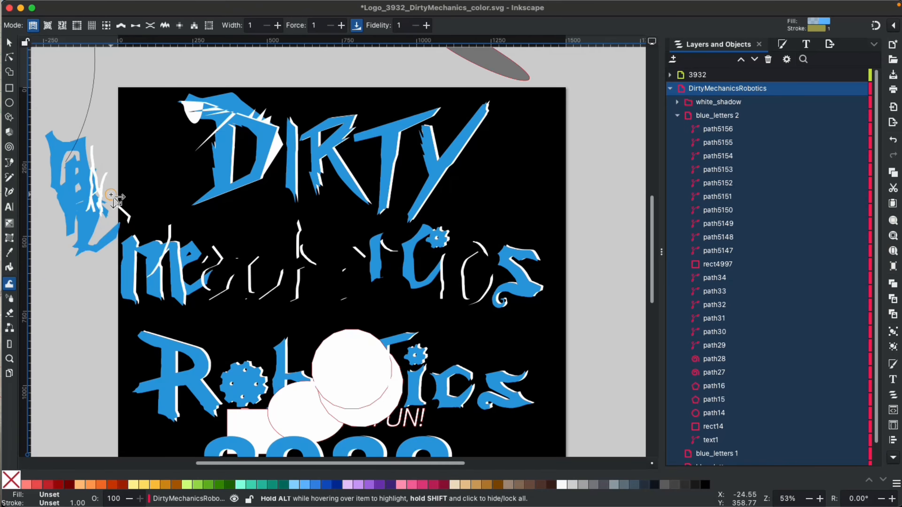
Set the tweak force to 10 and push the Dirty, Mechanics and Robotics letters and the white circles across the page.
mouse_move(92, 312)
left_mouse_down()
mouse_move(217, 256)
mouse_move(339, 149)
mouse_move(427, 153)
left_mouse_up()
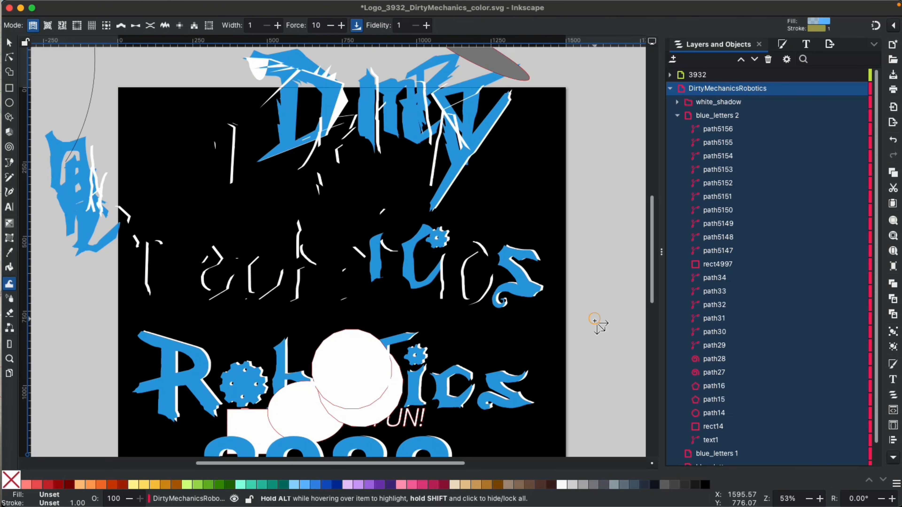
mouse_move(584, 400)
left_mouse_down()
mouse_move(465, 390)
mouse_move(242, 304)
left_mouse_up()
mouse_move(533, 320)
left_mouse_down()
mouse_move(451, 265)
mouse_move(220, 296)
mouse_move(185, 286)
left_mouse_up()
left_click_drag(508, 249, 474, 211)
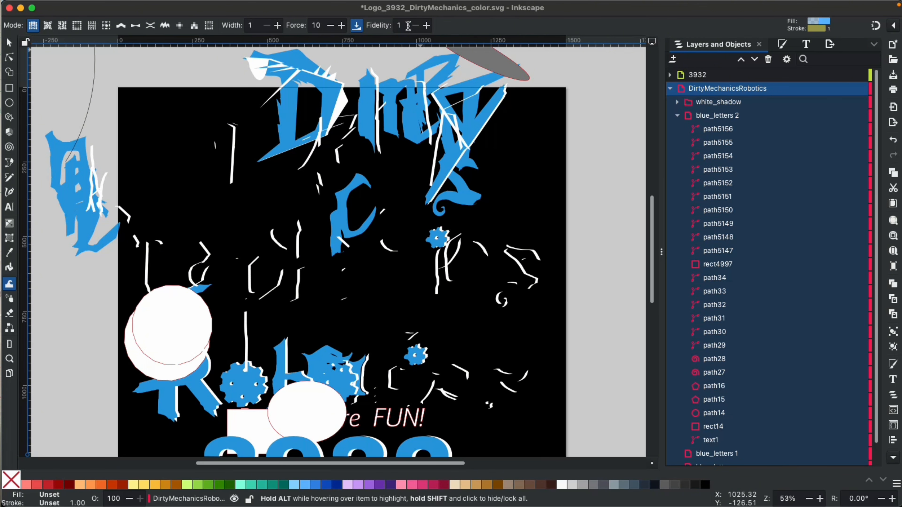
Try the Tweak tool's move in/out mode on the displaced Mechanics letters and their white shadows.
left_click(48, 25)
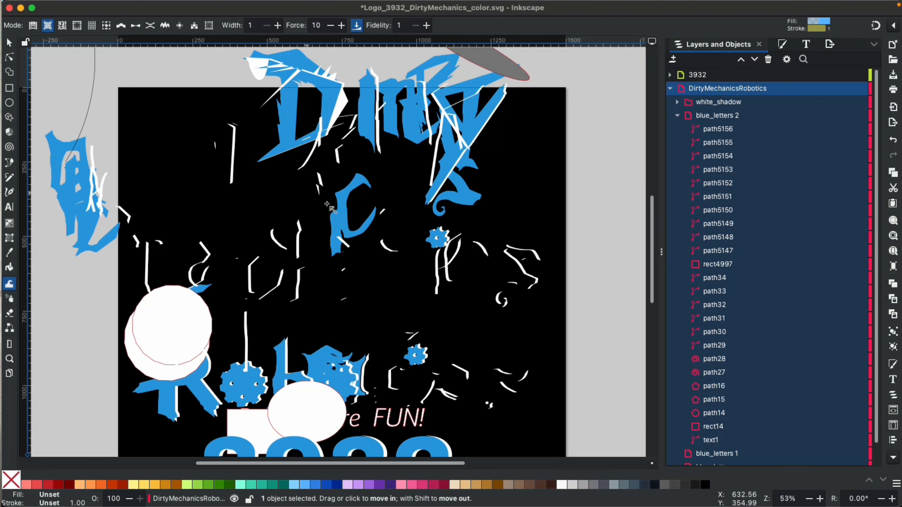
left_click(344, 207)
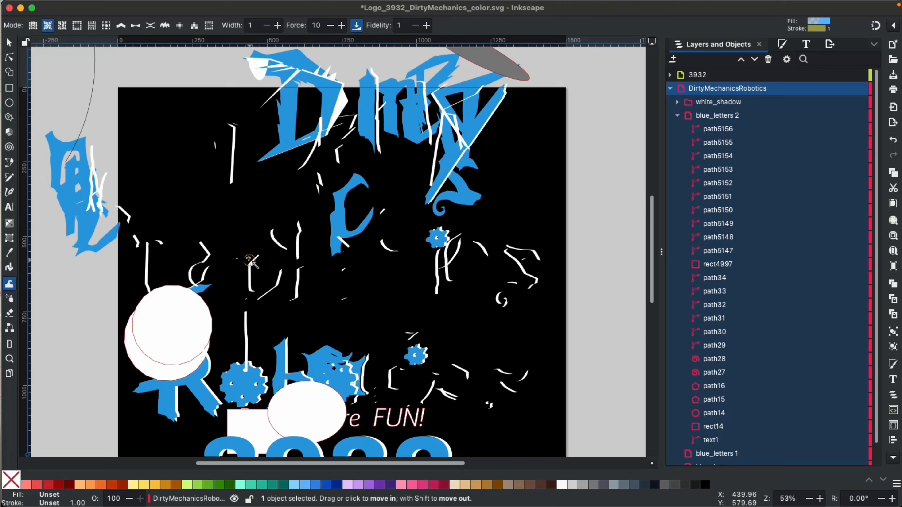
left_click_drag(248, 259, 298, 270)
Undo the letter tweaks and the deletion of the filled letter n.
key("super+z")
key("super+z")
key("super+z")
key("super+z")
key("super+z")
key("super+z")
key("super+z")
Pull the Mechanics letters inward in move in/out mode, raise the force to 100 and repeat across the whole lettering.
left_click_drag(371, 281, 295, 259)
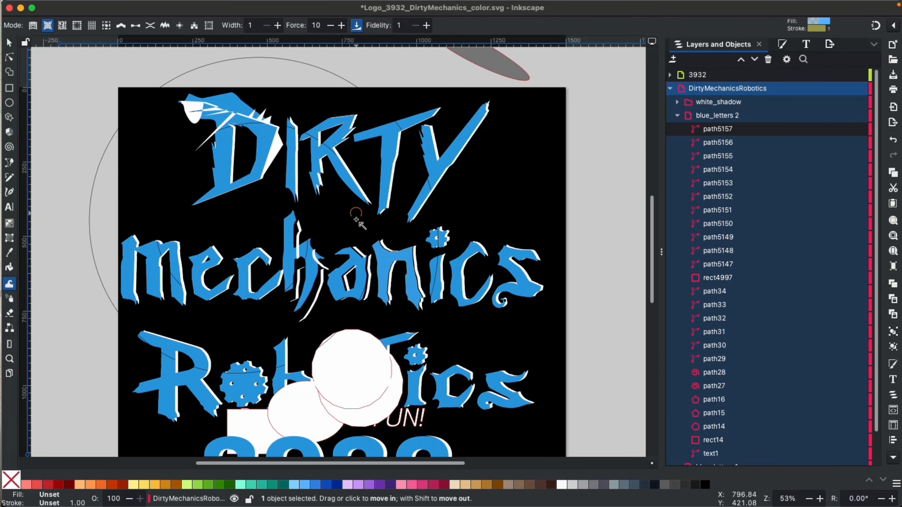
type("0")
mouse_move(358, 199)
left_mouse_down()
mouse_move(329, 296)
mouse_move(310, 277)
mouse_move(305, 249)
mouse_move(343, 236)
mouse_move(378, 264)
mouse_move(359, 312)
mouse_move(287, 325)
mouse_move(203, 297)
mouse_move(189, 237)
mouse_move(239, 189)
mouse_move(295, 172)
mouse_move(373, 183)
mouse_move(422, 258)
mouse_move(430, 302)
mouse_move(324, 368)
mouse_move(279, 375)
mouse_move(239, 367)
mouse_move(213, 324)
mouse_move(216, 254)
mouse_move(263, 202)
mouse_move(331, 173)
mouse_move(429, 195)
mouse_move(485, 301)
mouse_move(458, 353)
mouse_move(336, 386)
mouse_move(310, 381)
left_mouse_up()
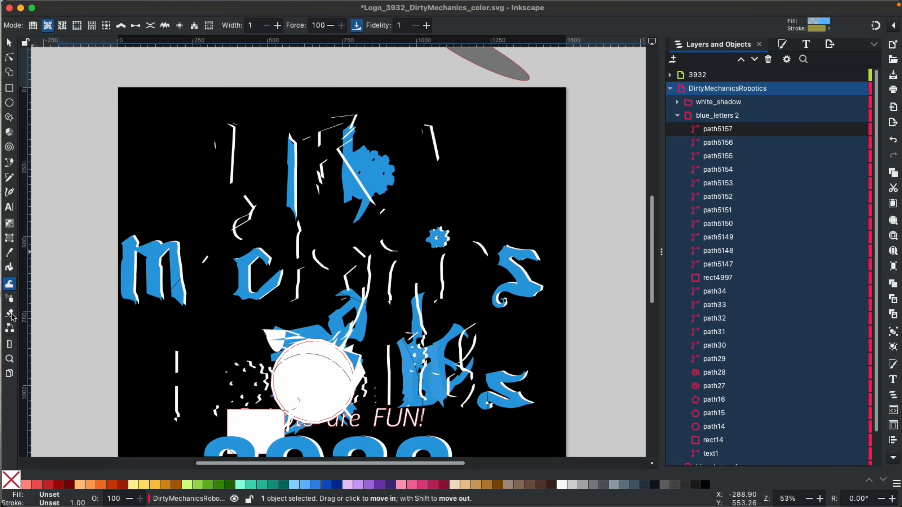
Spray clones of the DirtyMechanicsRobotics layer over the page and across the empty canvas around it.
left_click(10, 299)
mouse_move(112, 263)
left_mouse_down()
mouse_move(152, 199)
mouse_move(394, 232)
mouse_move(264, 211)
mouse_move(343, 182)
mouse_move(171, 177)
mouse_move(68, 221)
mouse_move(319, 356)
mouse_move(604, 312)
mouse_move(489, 242)
left_mouse_up()
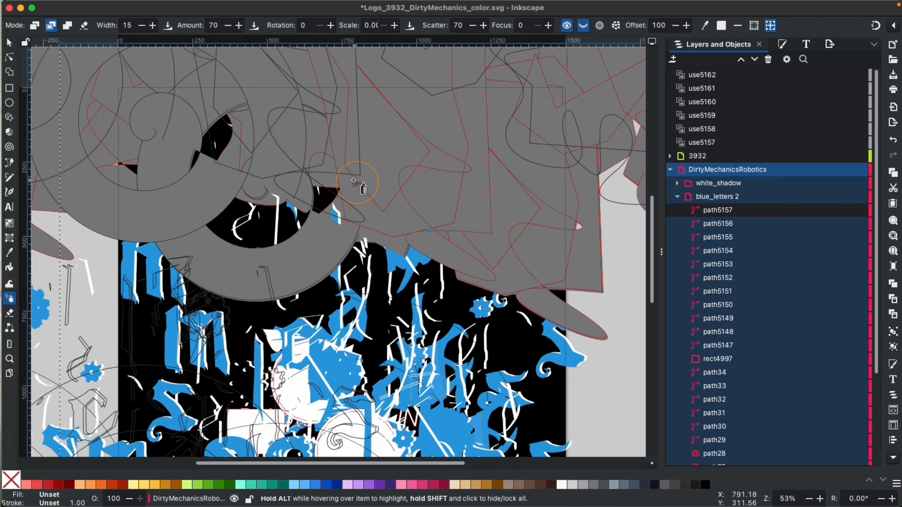
scroll(365, 175, "down", 5)
scroll(365, 175, "down", 1)
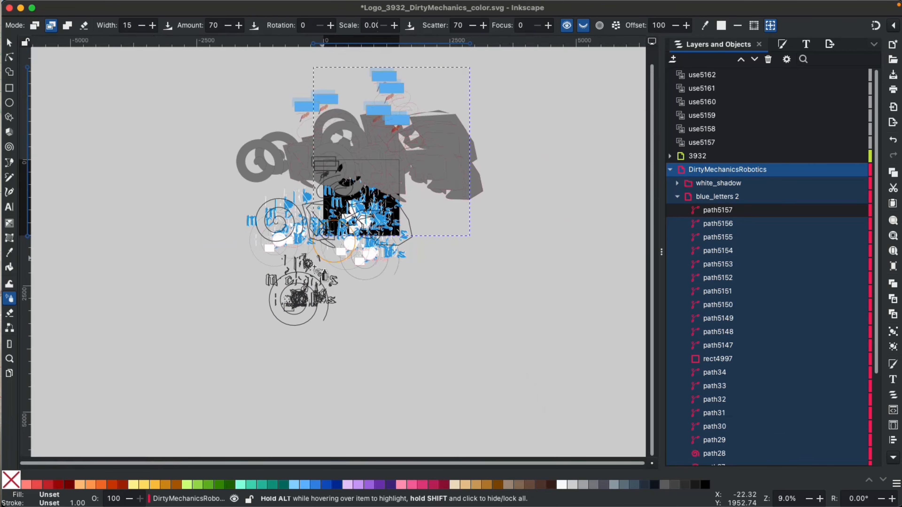
left_click(160, 285)
left_click(305, 344)
left_click(541, 320)
left_click(566, 179)
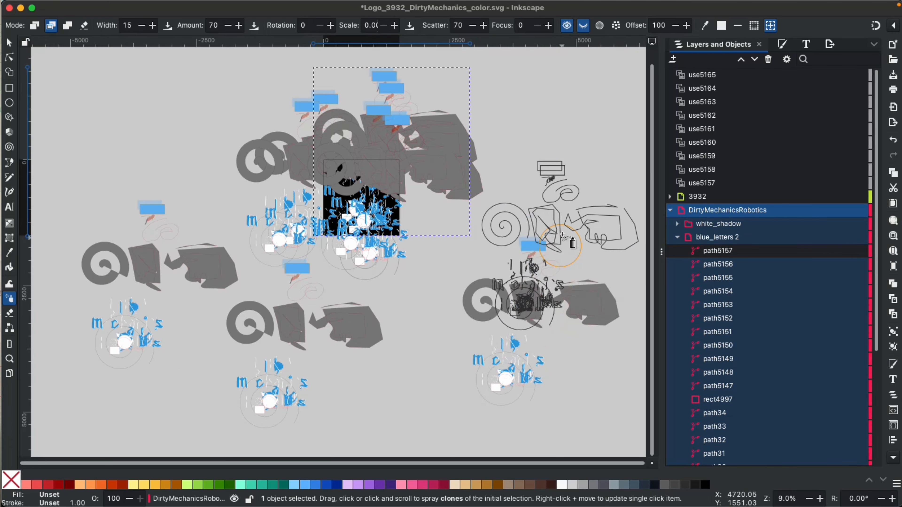
left_click(155, 128)
left_click(304, 299)
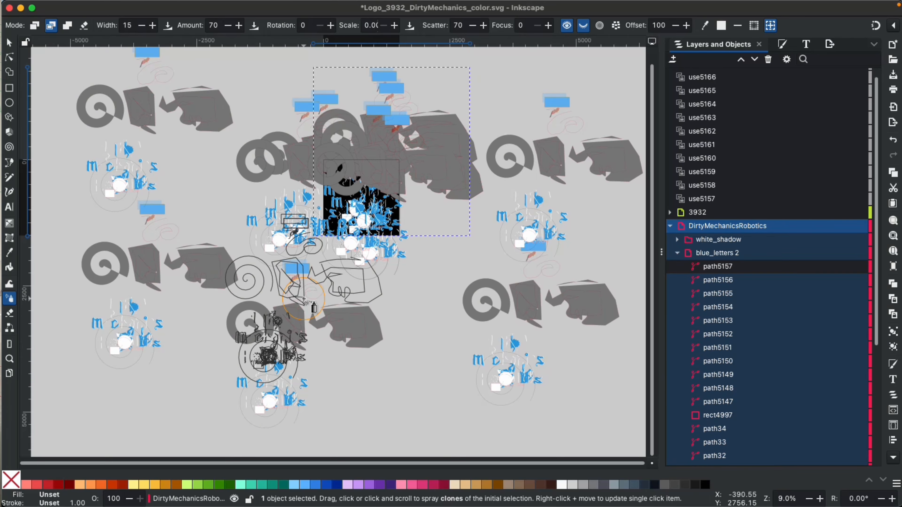
Undo all the sprayed clones of the DirtyMechanicsRobotics layer.
key("super+z")
key("super+z")
key("super+z")
key("super+z")
key("super+z")
key("super+z")
key("super+z")
key("super+z")
key("super+z")
key("super+z")
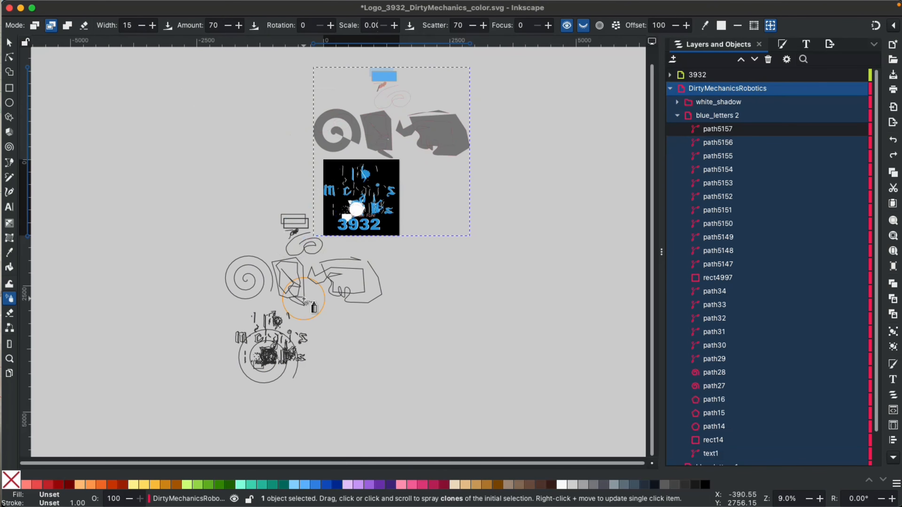
Undo the letter tweaks, the bucket fills, the rectangle and the last recoloring of the shapes above the page.
key("super+z")
key("super+z")
key("super+z")
key("super+z")
key("super+z")
key("super+z")
key("super+z")
key("super+z")
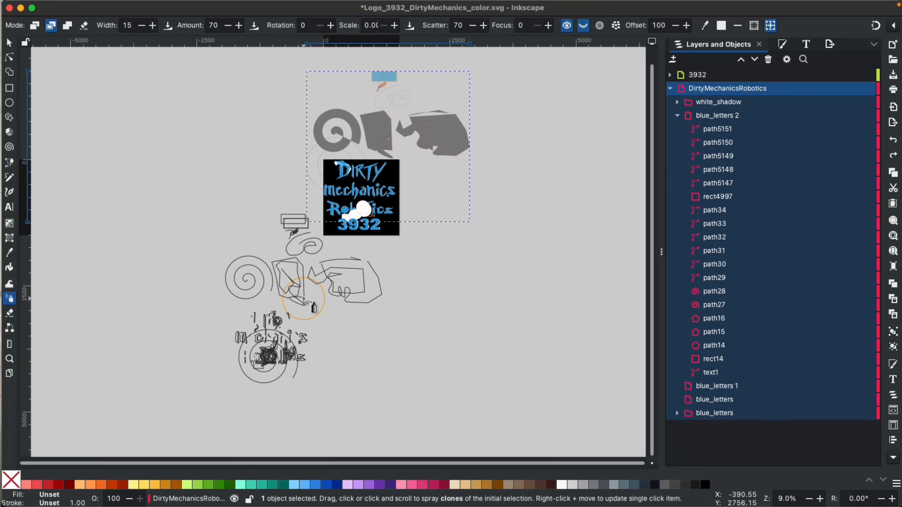
key("super+z")
key("super+z")
key("super+z")
key("super+z")
key("super+z")
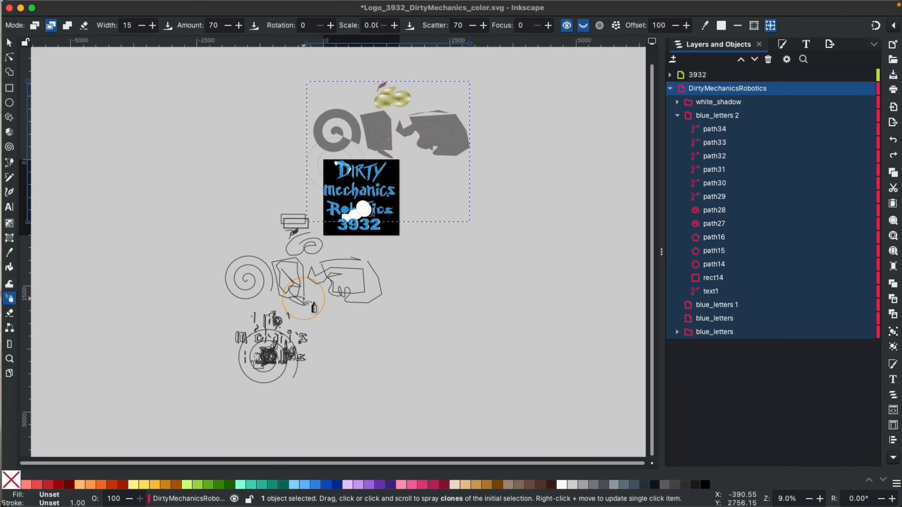
key("super+z")
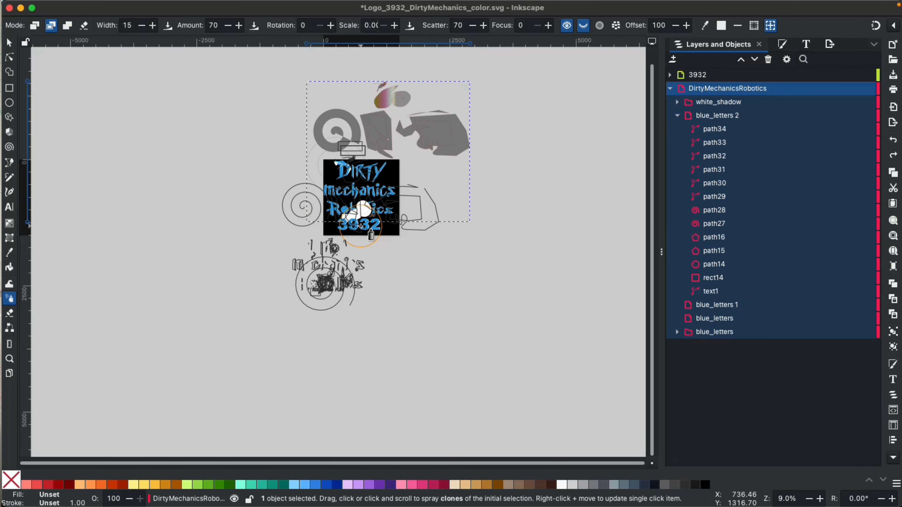
scroll(361, 228, "up", 6)
scroll(361, 227, "down", 1)
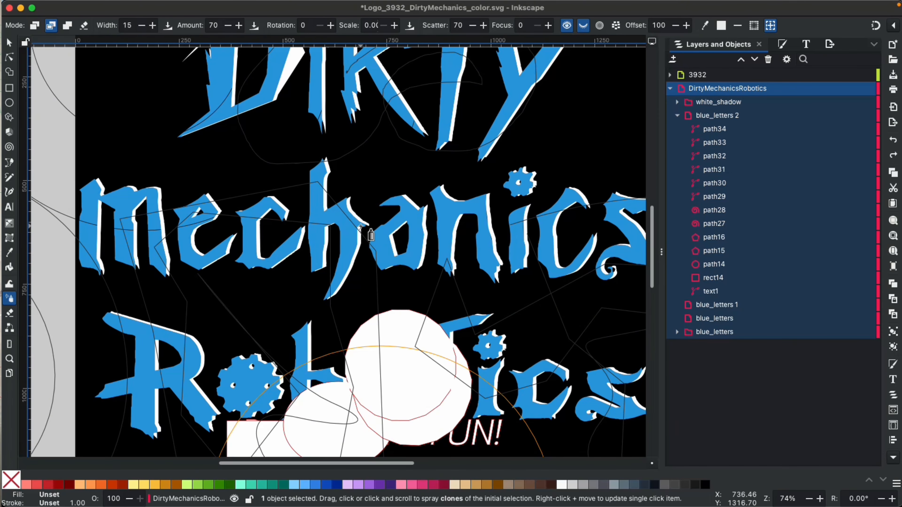
key("d")
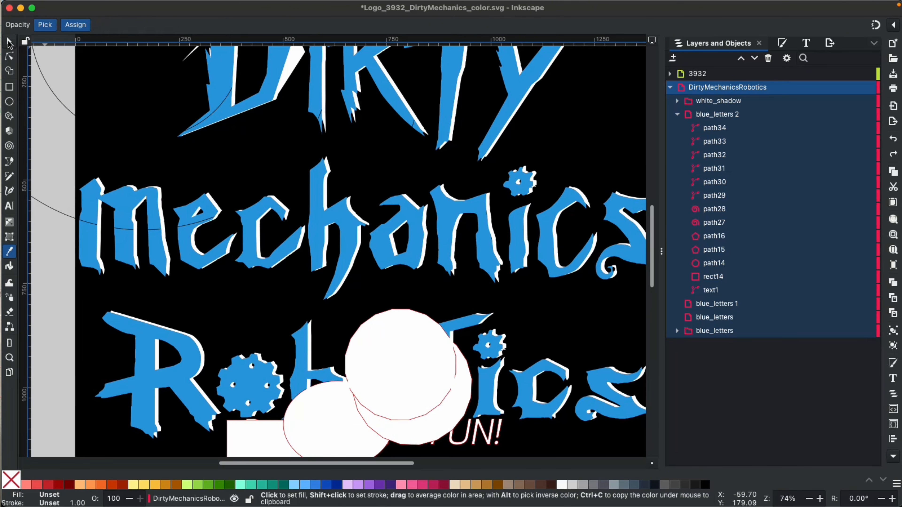
left_click(9, 44)
left_click_drag(68, 169, 603, 286)
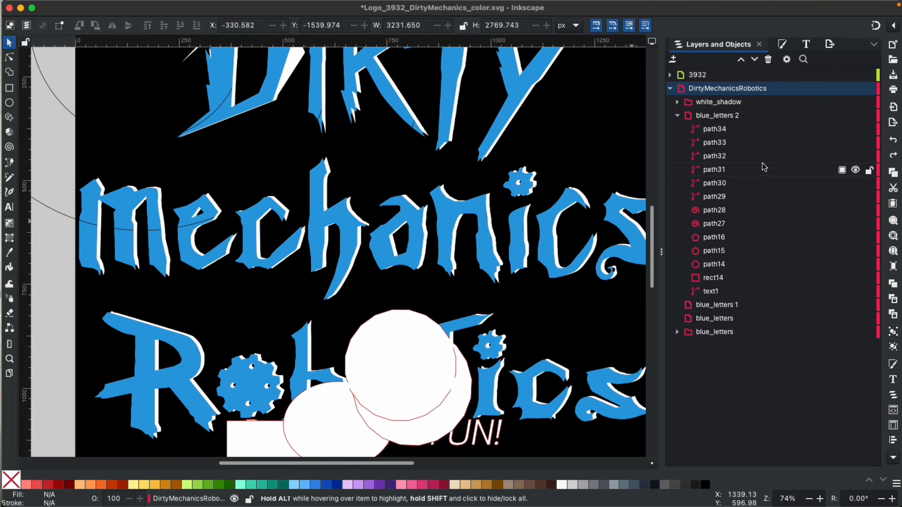
left_click(721, 90)
left_click(716, 117)
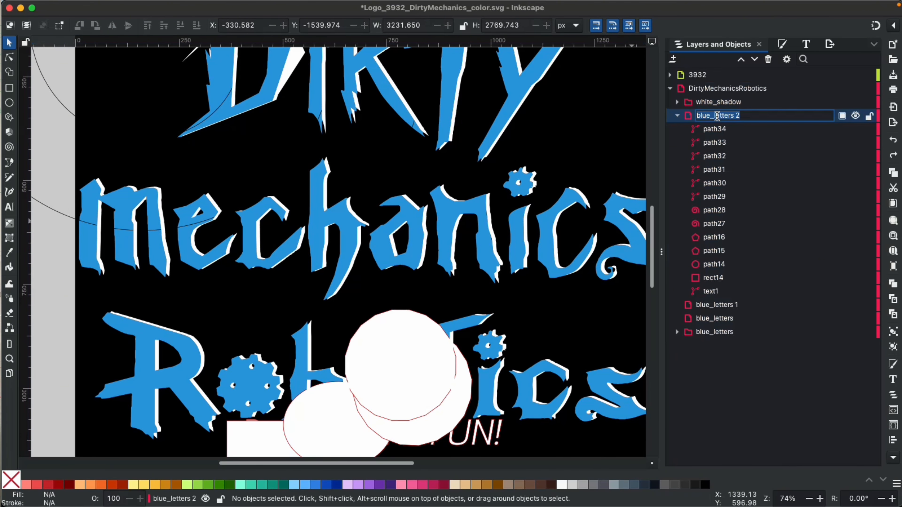
left_click(690, 120)
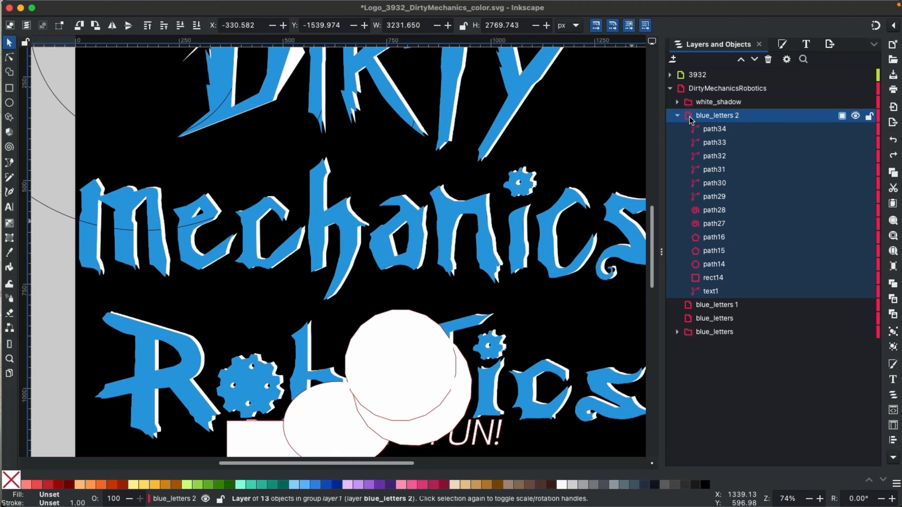
scroll(419, 161, "down", 3)
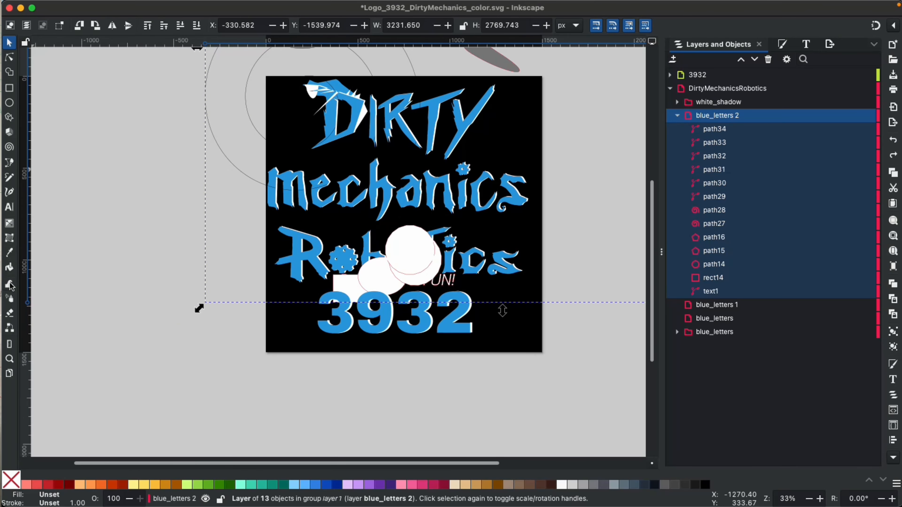
left_click(10, 299)
left_click(179, 322)
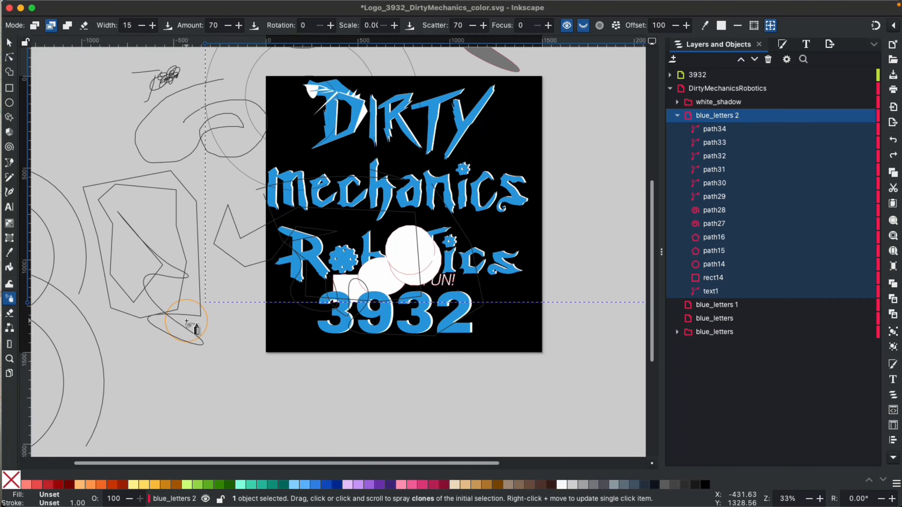
scroll(186, 322, "down", 3)
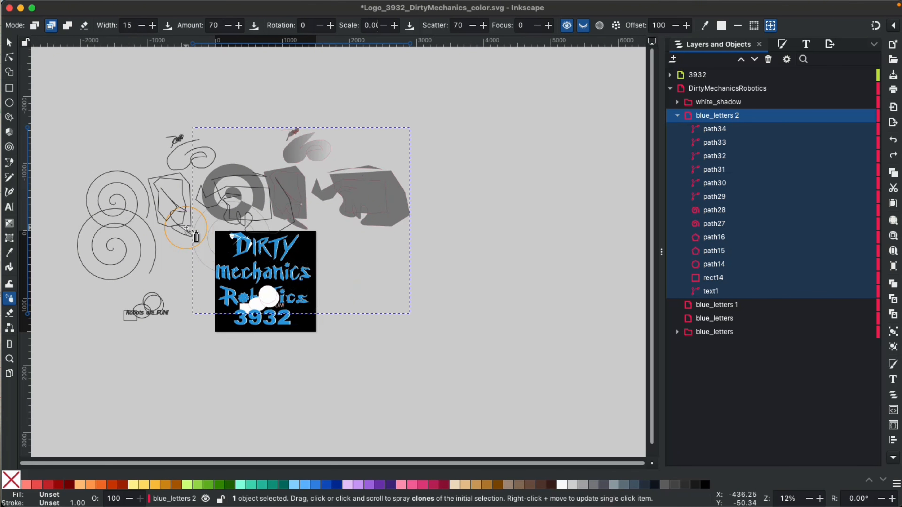
key("s")
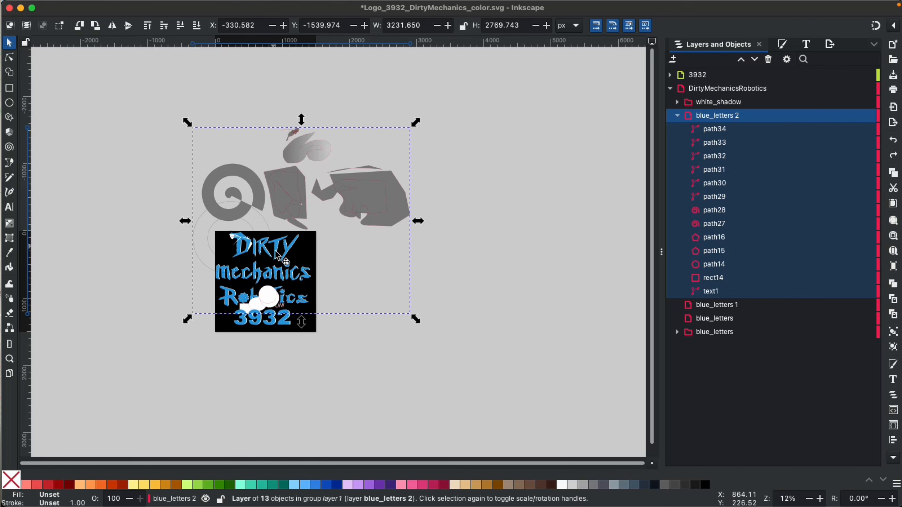
Spray five clones of the white_shadow group of the 3932 numerals onto the empty canvas beside the page.
left_click(330, 334)
double_click(285, 320)
left_click(286, 324)
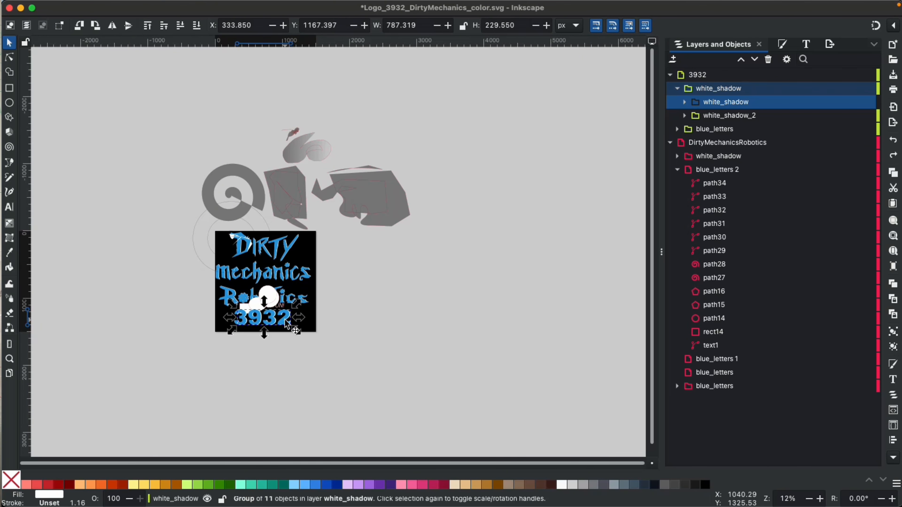
left_click(10, 297)
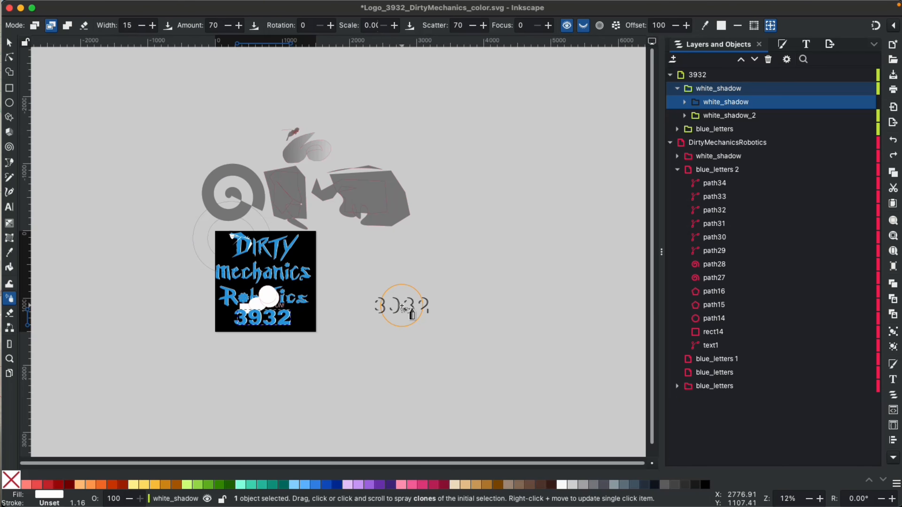
scroll(396, 305, "up", 5)
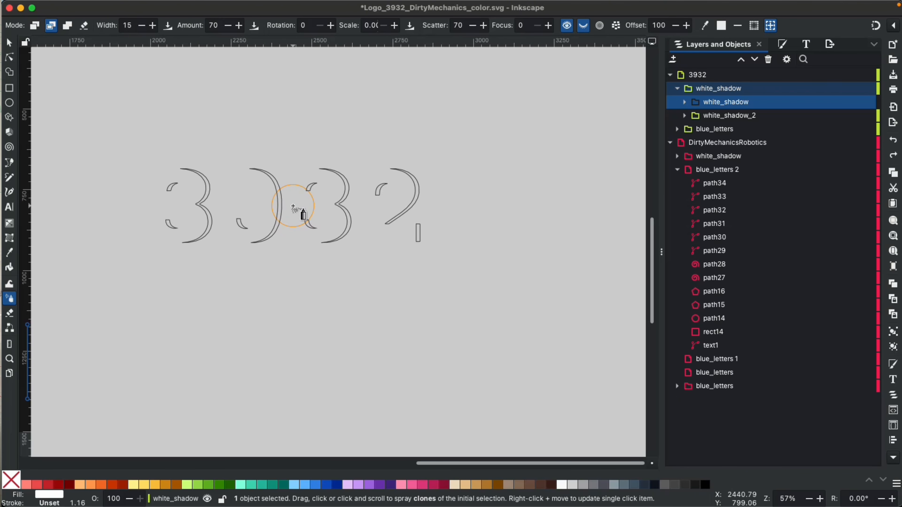
left_click(293, 206)
left_click(331, 274)
left_click(300, 347)
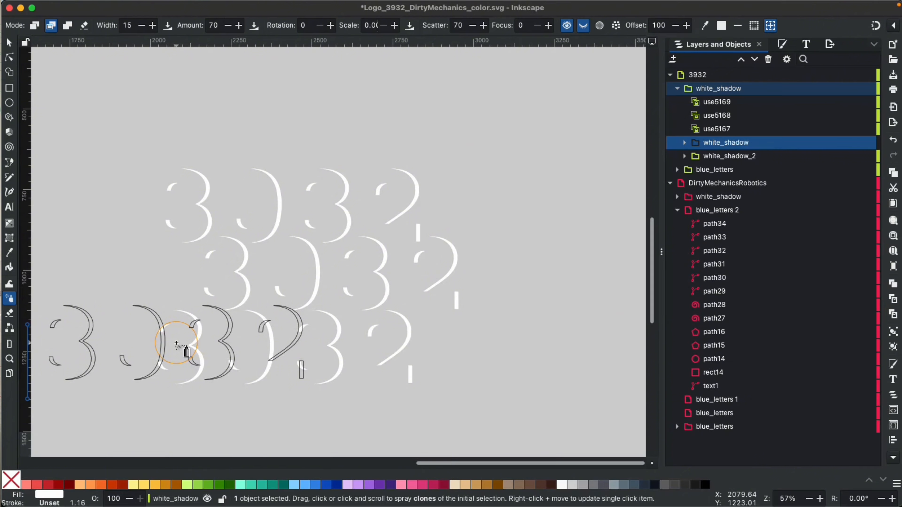
left_click(176, 343)
left_click(239, 155)
Spray one more white_shadow clone directly over the 3932 numerals on the page.
scroll(192, 264, "left", 15)
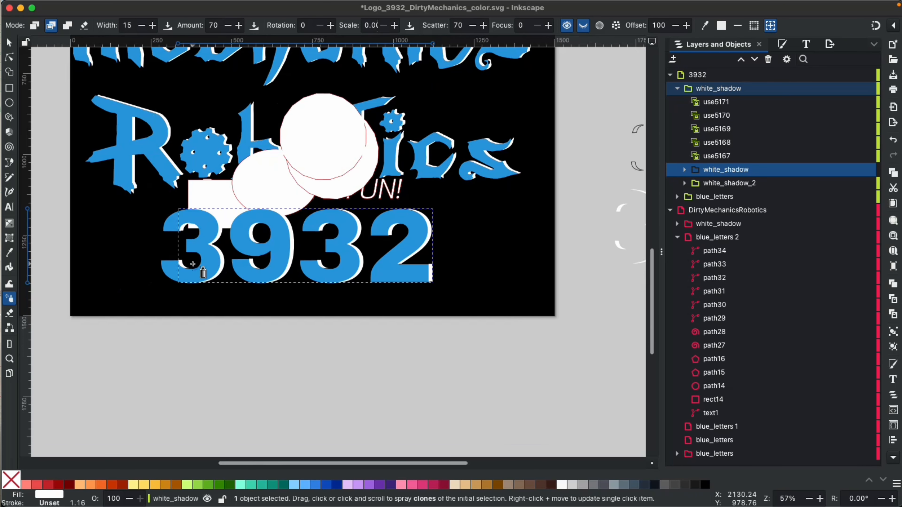
scroll(193, 264, "left", 1)
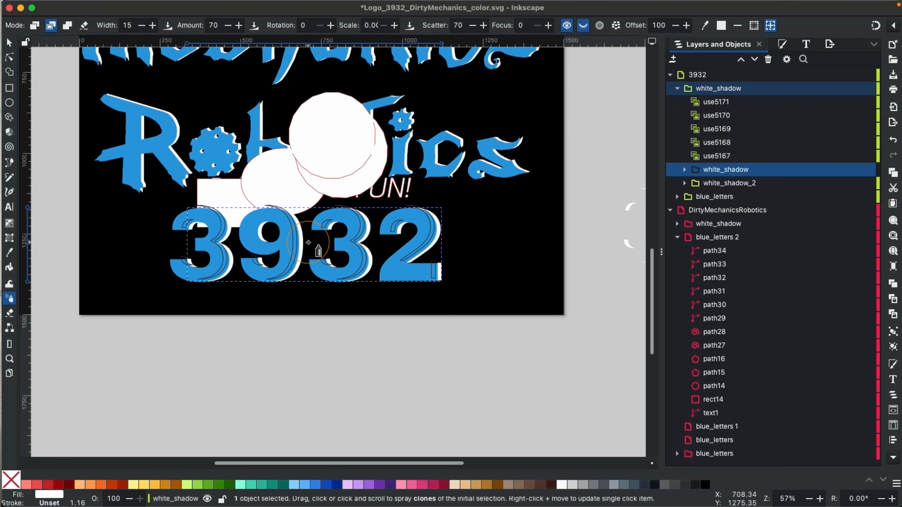
left_click(308, 242)
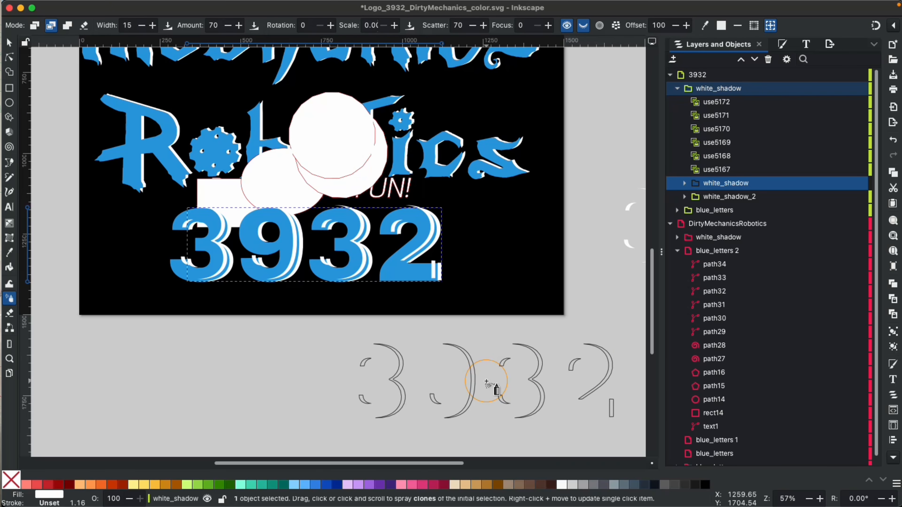
Erase a stroke across the white_shadow group and a diagonal strip through the numerals of the whole 3932 layer.
left_click(10, 315)
left_click_drag(145, 275, 460, 155)
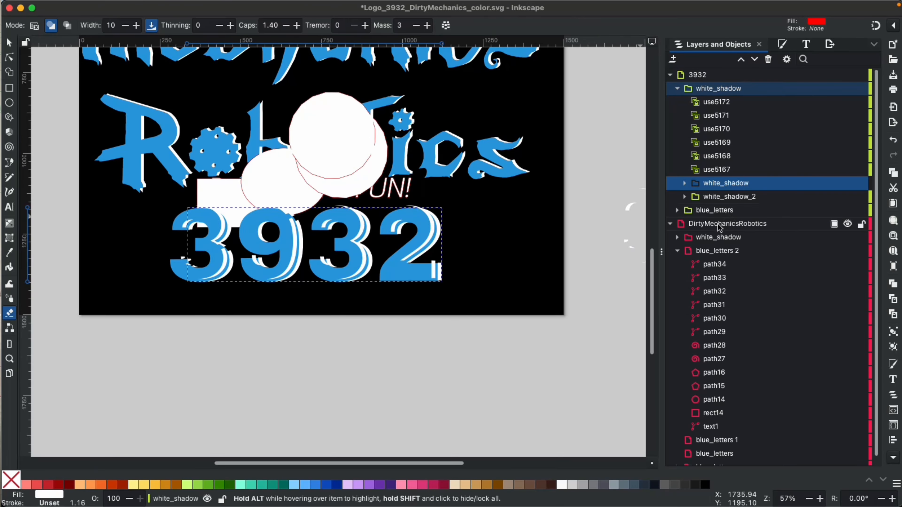
left_click(710, 209)
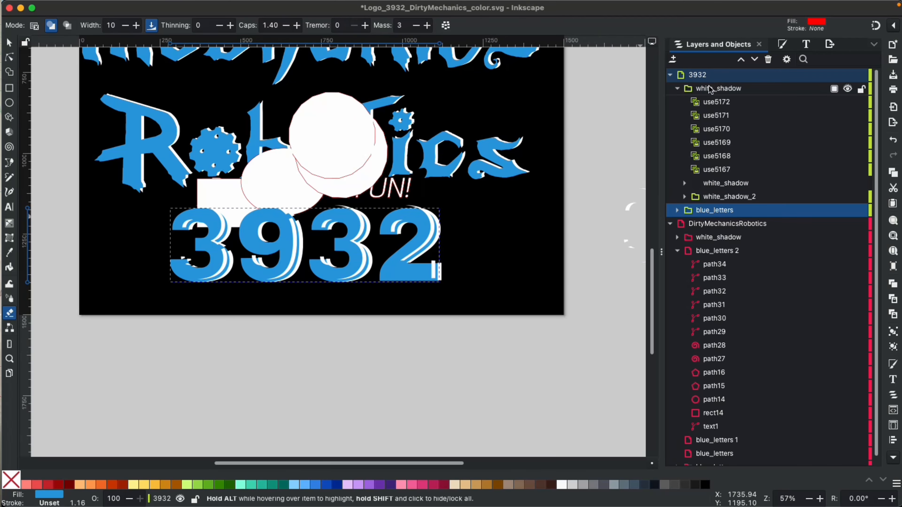
left_click(698, 76)
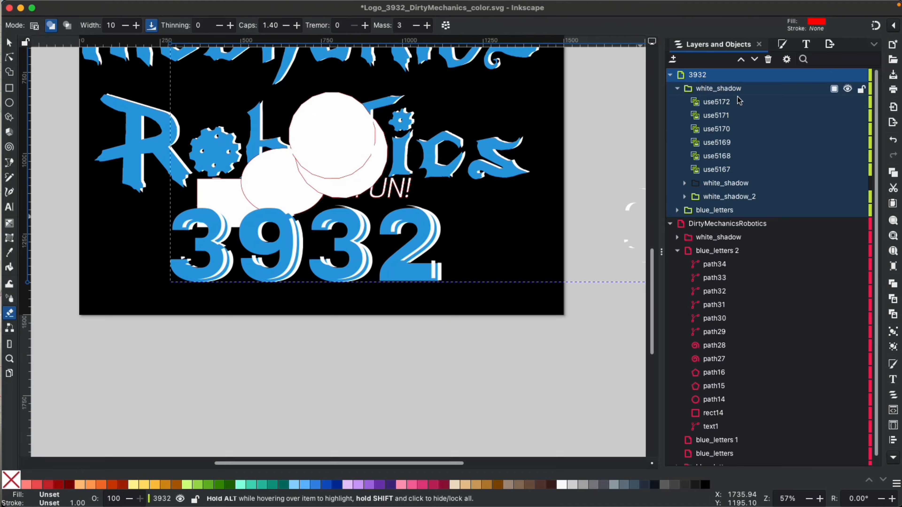
mouse_move(482, 302)
left_mouse_down()
mouse_move(384, 271)
mouse_move(207, 178)
mouse_move(80, 85)
left_mouse_up()
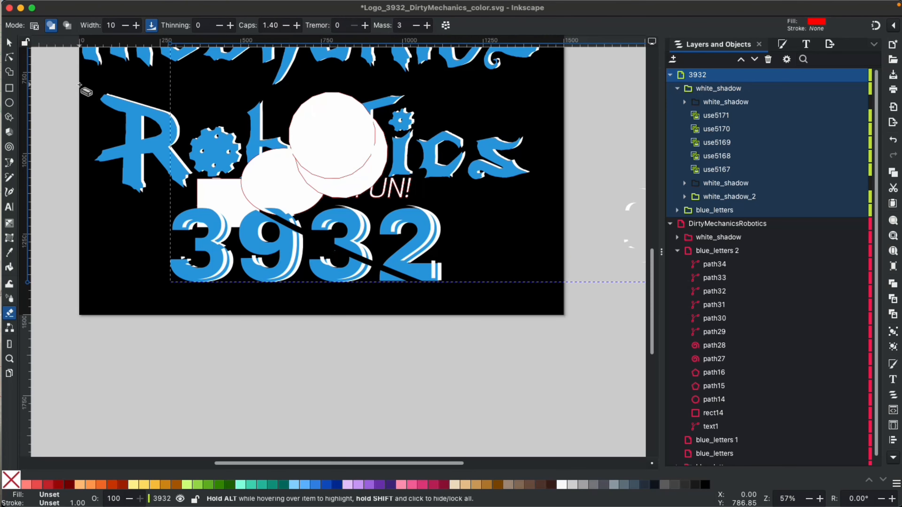
Activate the Connector tool briefly, and measure diagonally across the 3932 numerals with the Measure tool.
left_click(9, 331)
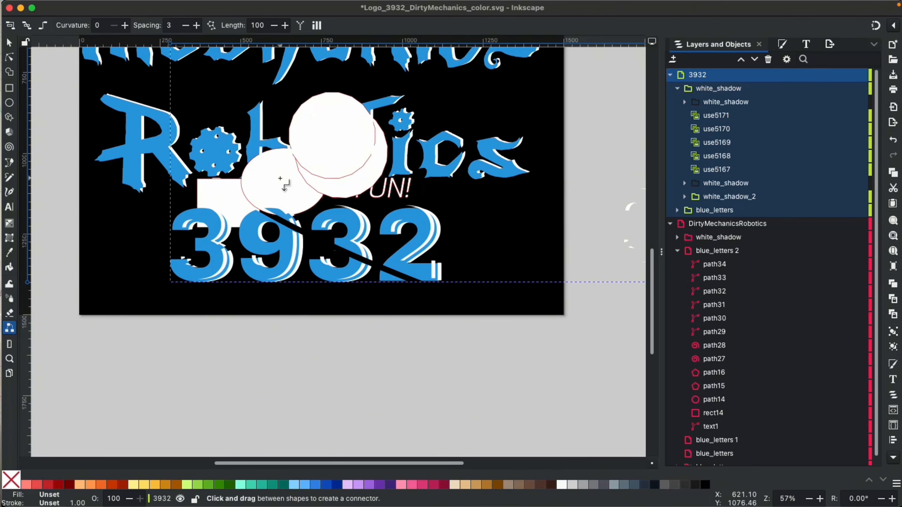
left_click(9, 344)
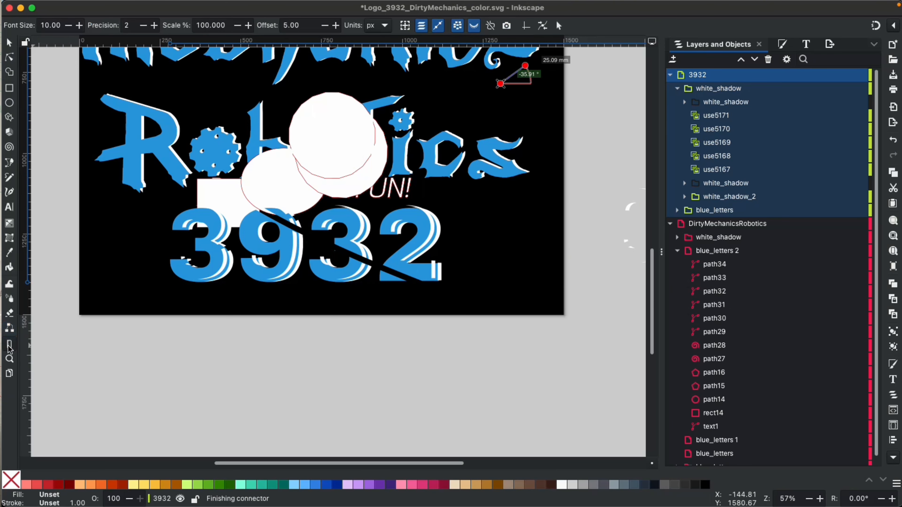
left_click_drag(140, 275, 565, 171)
Zoom in on the first letters of Robotics with the Zoom tool and look over the page with the Pages tool active.
left_click(10, 359)
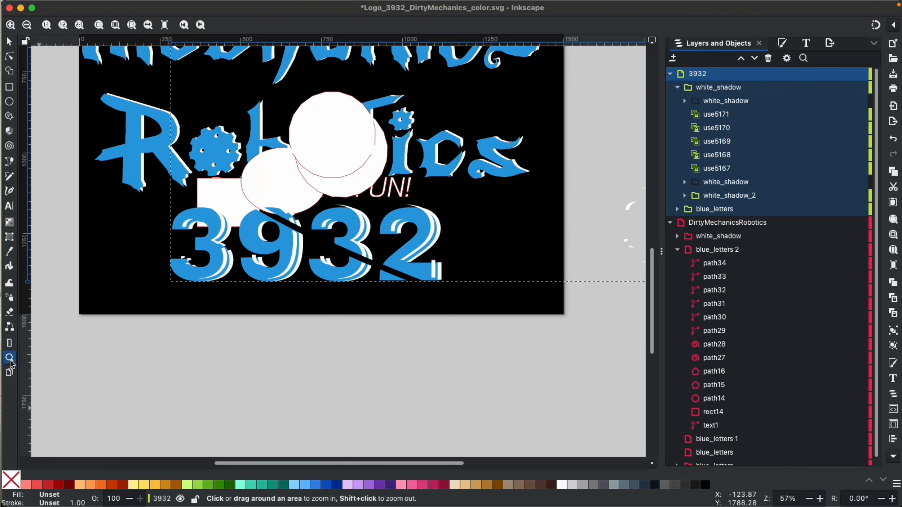
left_click_drag(312, 199, 53, 65)
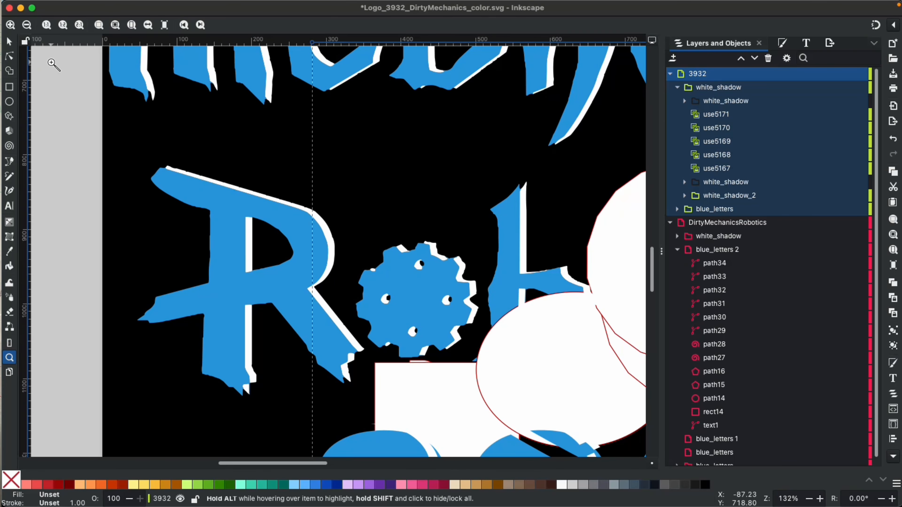
left_click(11, 378)
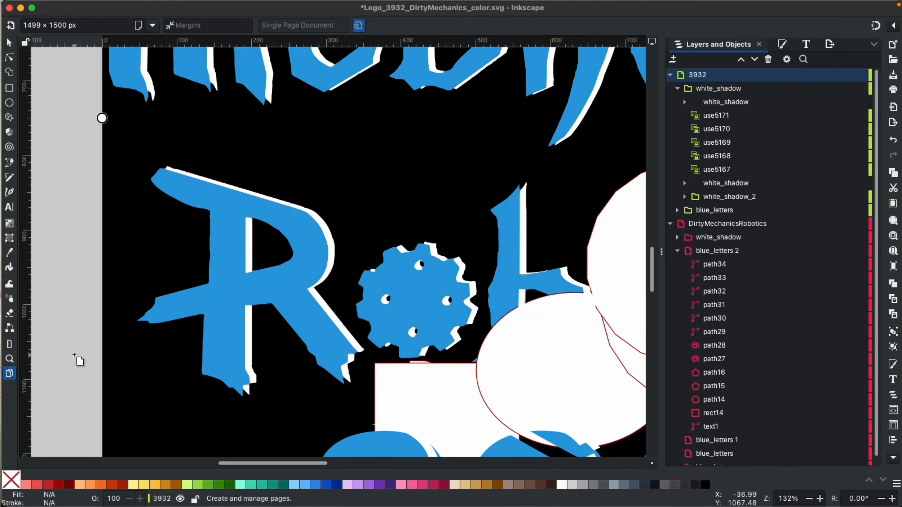
scroll(322, 218, "up", 10)
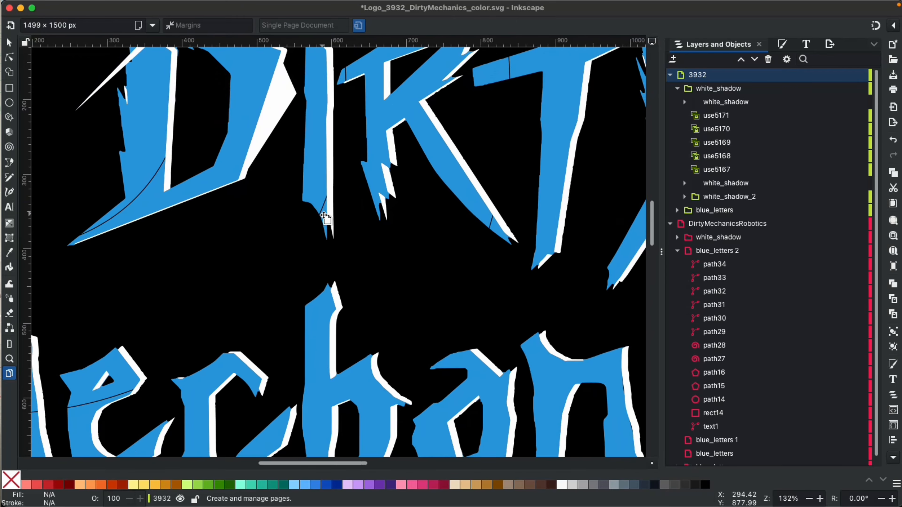
scroll(323, 218, "down", 3)
scroll(324, 218, "down", 1)
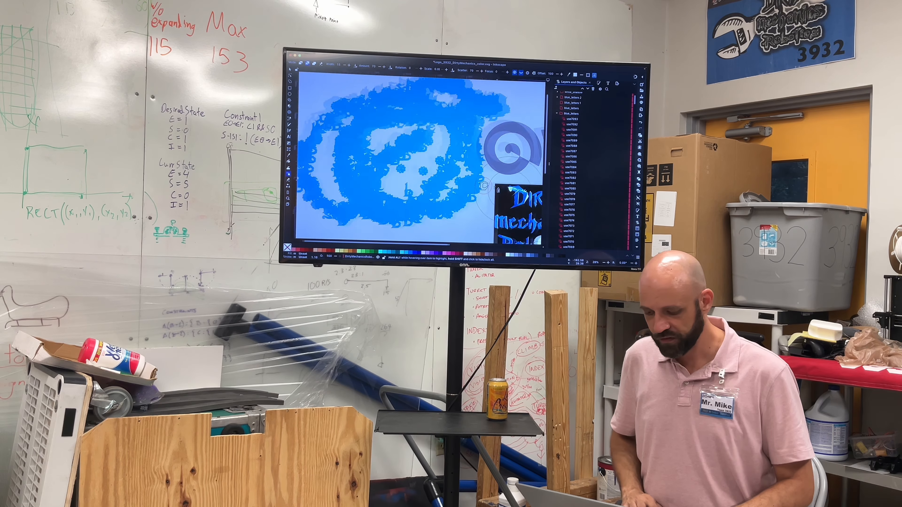
scroll(494, 187, "right", 10)
scroll(495, 187, "down", 6)
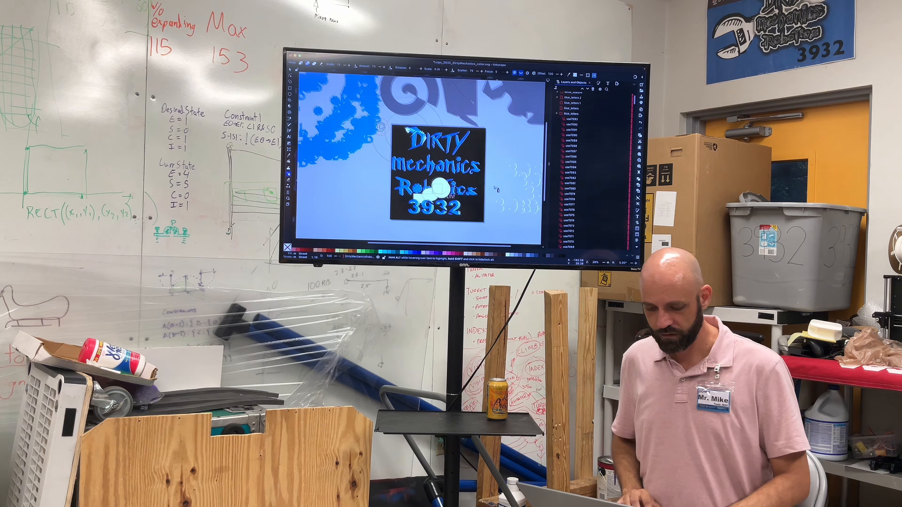
scroll(436, 159, "up", 2)
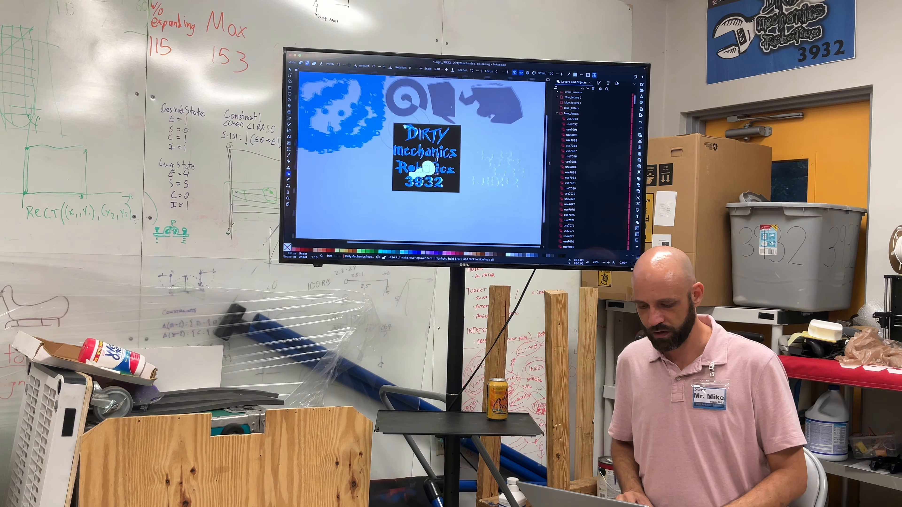